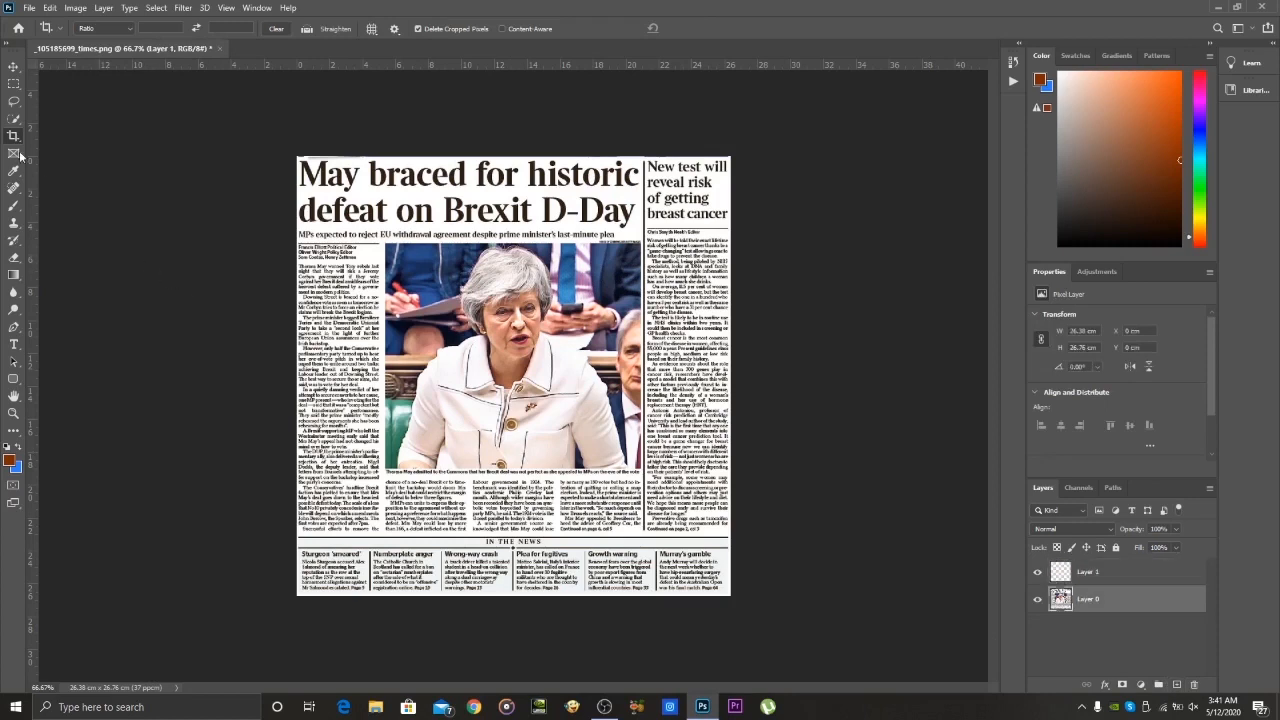
# On Layer 1, make a rectangular marquee selection around the large photo in the middle of the newspaper page
pyautogui.click(1124, 578)
pyautogui.rightClick(14, 84)
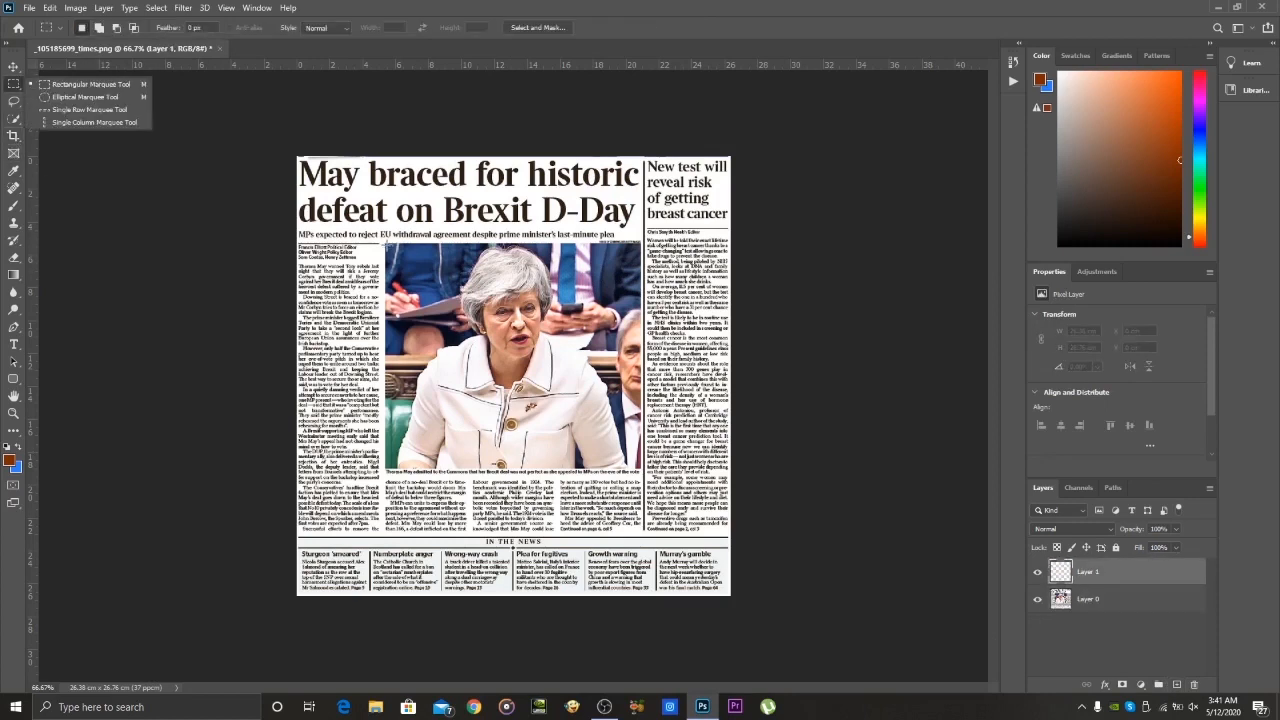
pyautogui.click(70, 83)
pyautogui.moveTo(384, 243); pyautogui.dragTo(641, 470)
# Fill the selection on Layer 1 with a light-to-dark grey radial gradient running from the centre towards the upper-right corner
pyautogui.press('g')
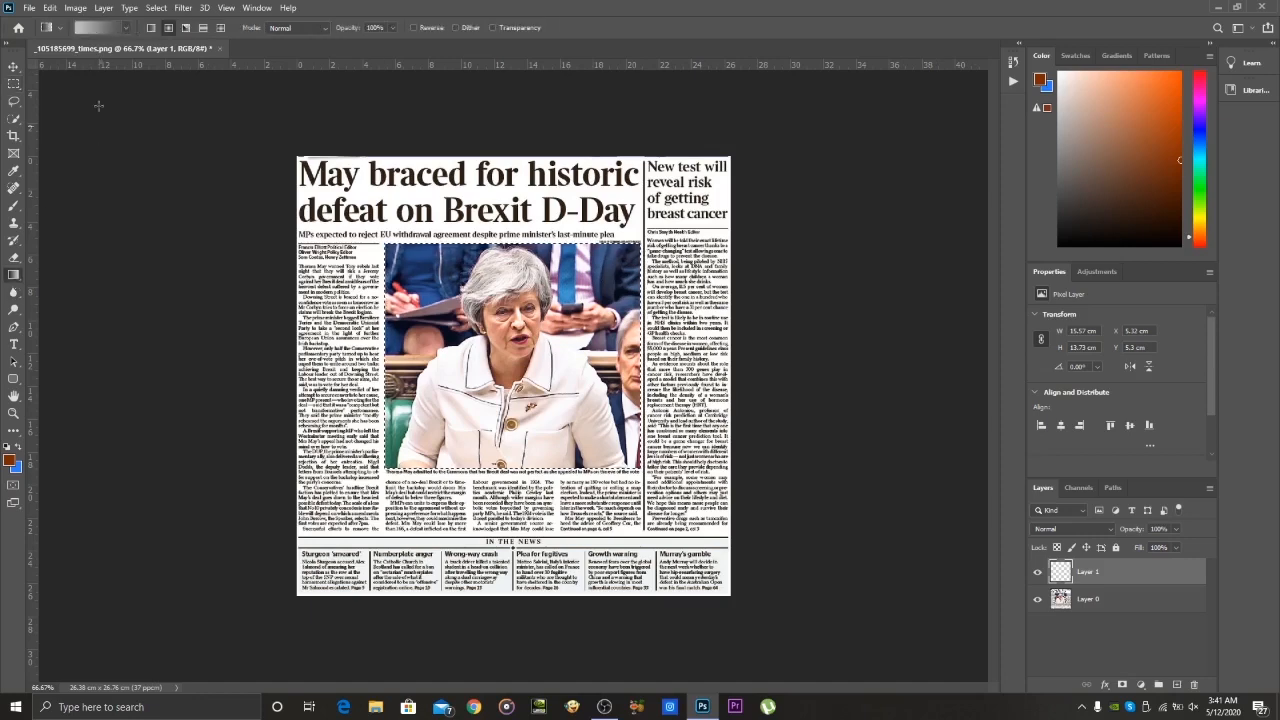
pyautogui.click(126, 29)
pyautogui.click(98, 28)
pyautogui.click(775, 380)
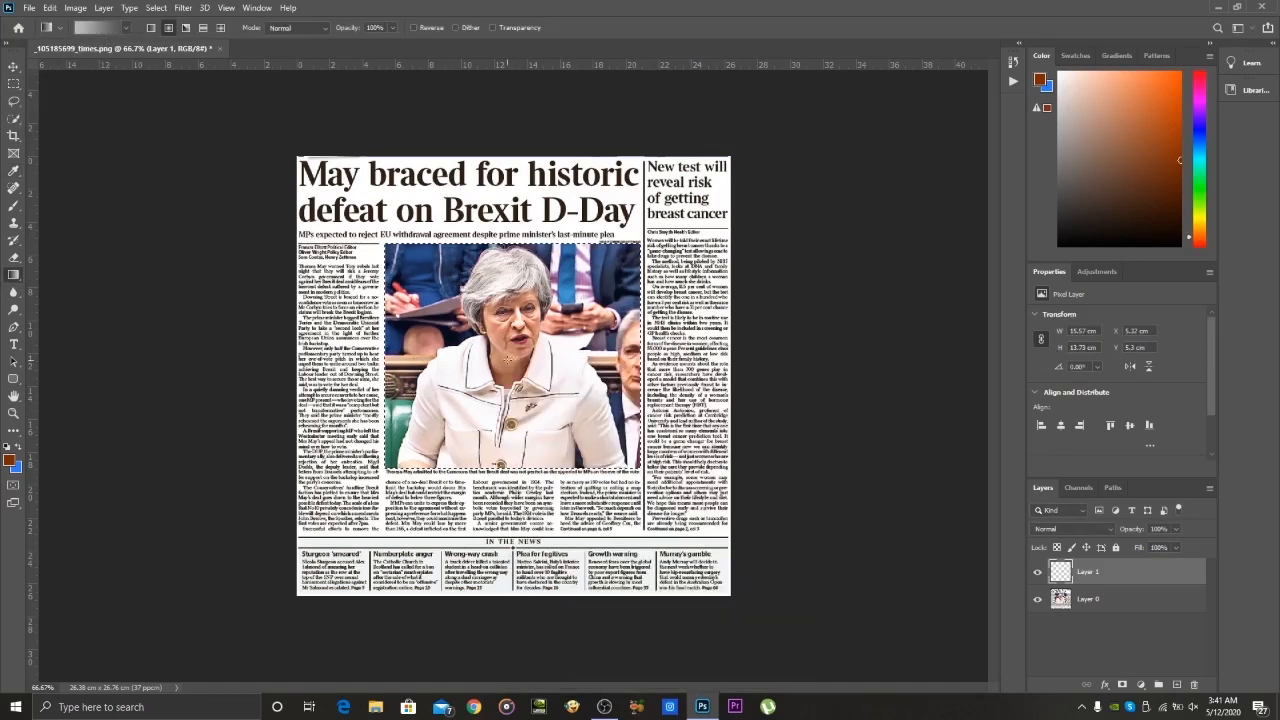
pyautogui.moveTo(514, 352); pyautogui.dragTo(612, 258)
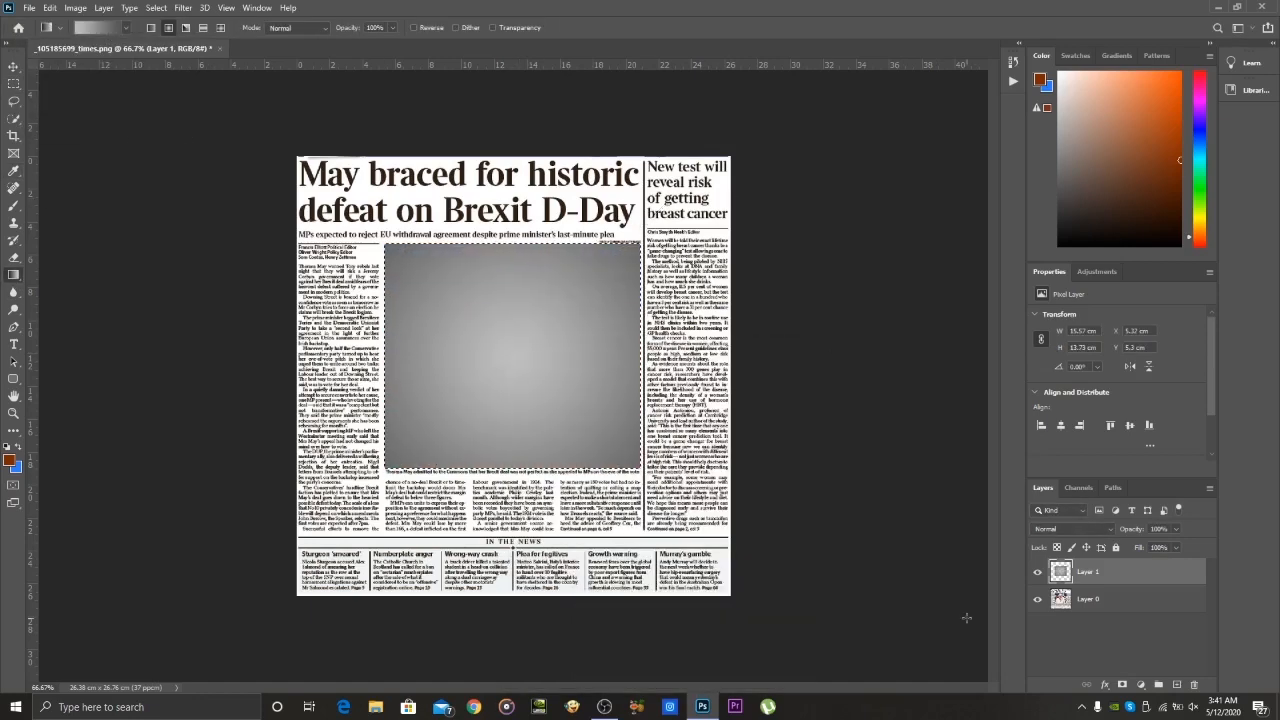
# Hide Layer 1 and set the Brush tool's foreground colour to white
pyautogui.click(1037, 572)
pyautogui.press('b')
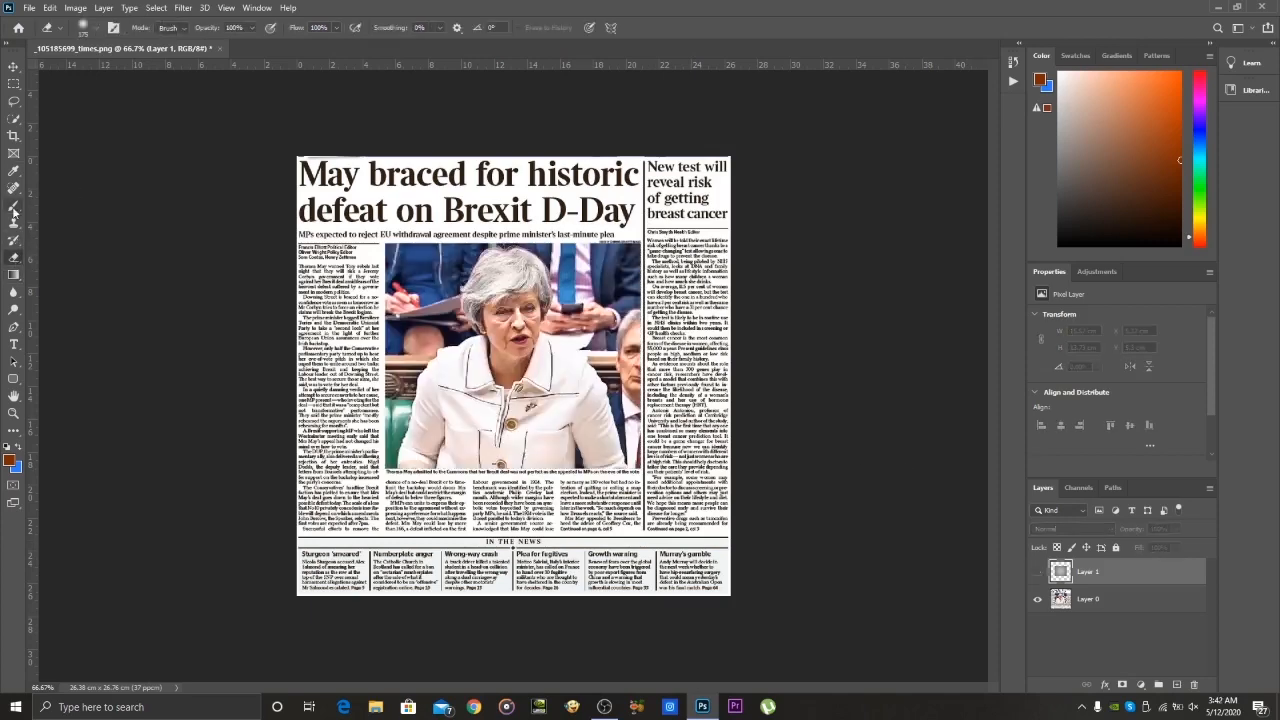
pyautogui.press('x')
pyautogui.click(11, 463)
pyautogui.click(467, 162)
pyautogui.click(766, 154)
pyautogui.click(612, 290)
pyautogui.click(624, 263)
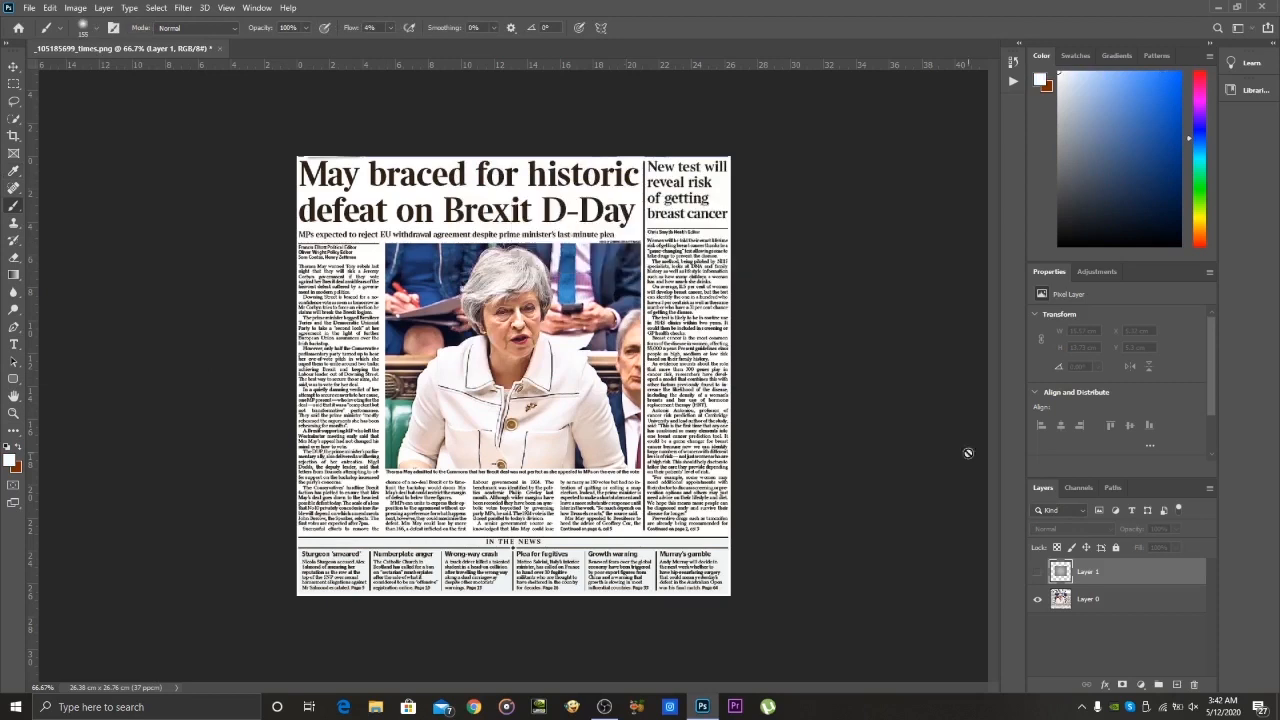
# On Layer 0, paint out the small credit line above the photo's upper-right corner with a 40 px brush at 100% flow, and show Layer 1 again
pyautogui.click(1088, 599)
pyautogui.press('[')
pyautogui.press('[')
pyautogui.press('[')
pyautogui.press('[')
pyautogui.click(391, 28)
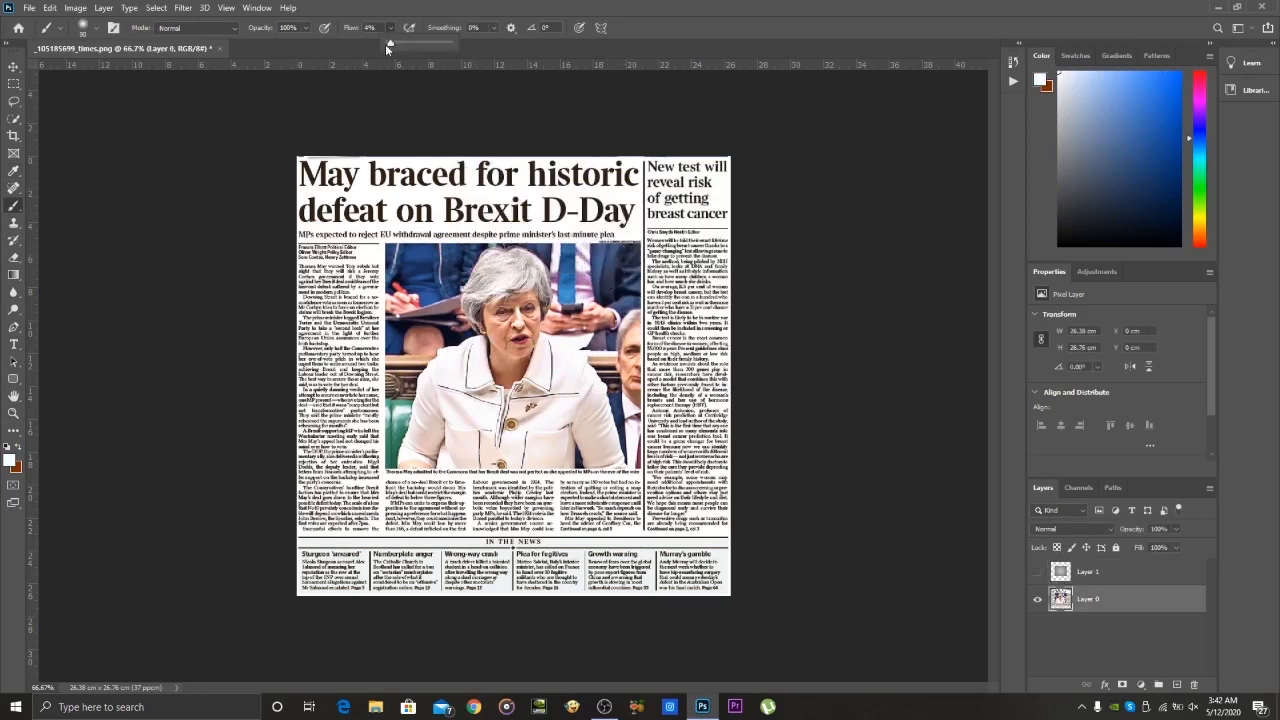
pyautogui.moveTo(388, 44); pyautogui.dragTo(457, 45)
pyautogui.click(96, 29)
pyautogui.write('40')
pyautogui.press('Return')
pyautogui.moveTo(630, 246)
pyautogui.mouseDown()
pyautogui.moveTo(597, 247)
pyautogui.moveTo(637, 250)
pyautogui.mouseUp()
pyautogui.click(1034, 576)
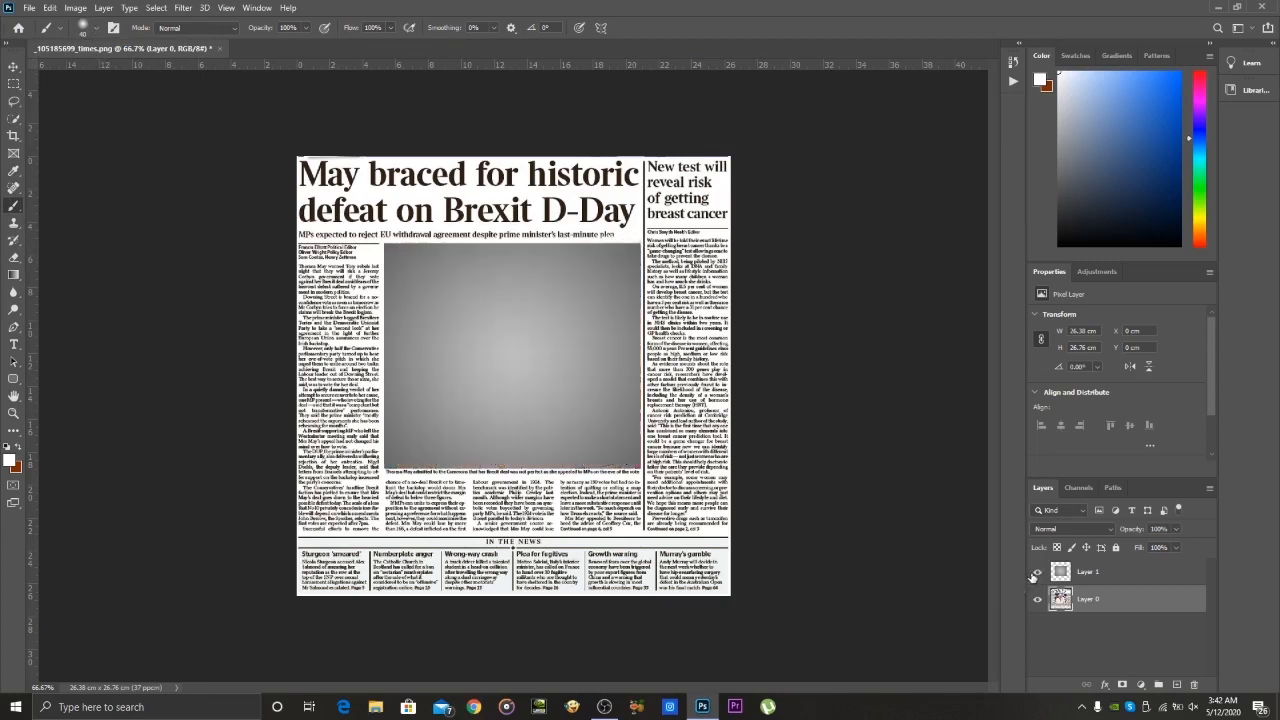
# Tint the newspaper page on Layer 0 orange-brown using a very large soft round brush at 3% flow
pyautogui.click(20, 453)
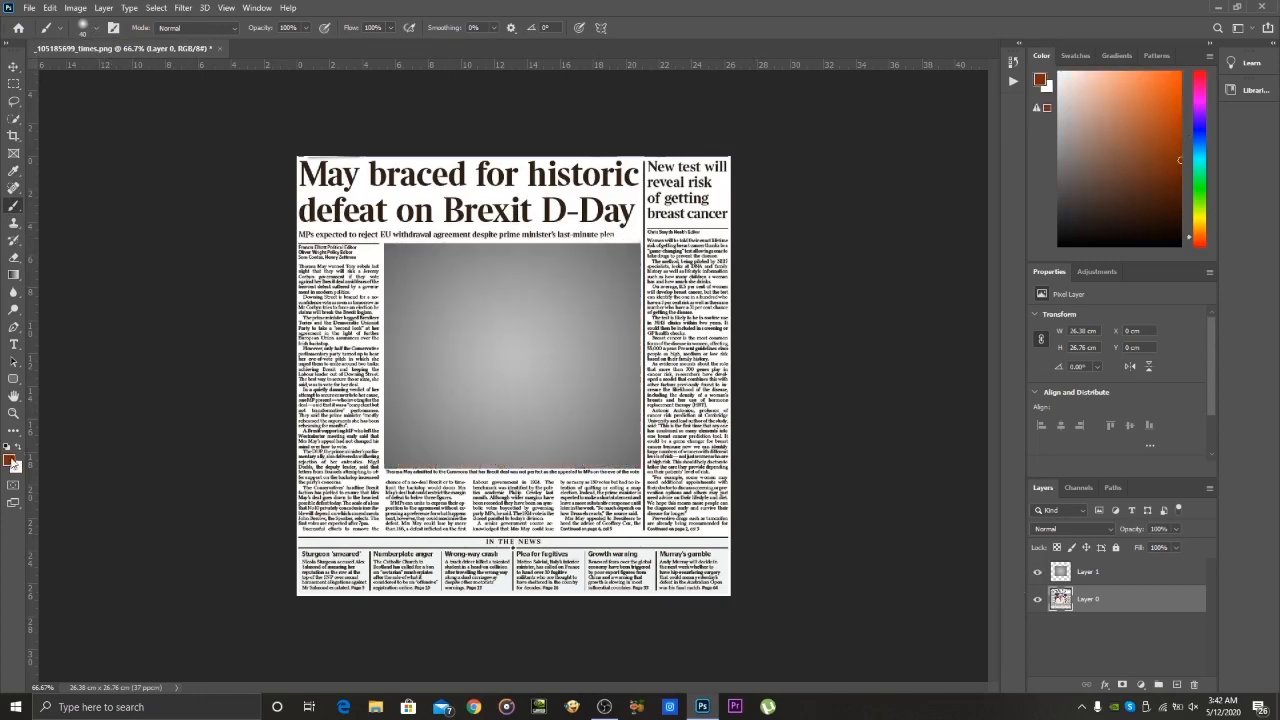
pyautogui.click(12, 463)
pyautogui.click(632, 215)
pyautogui.click(765, 155)
pyautogui.click(390, 27)
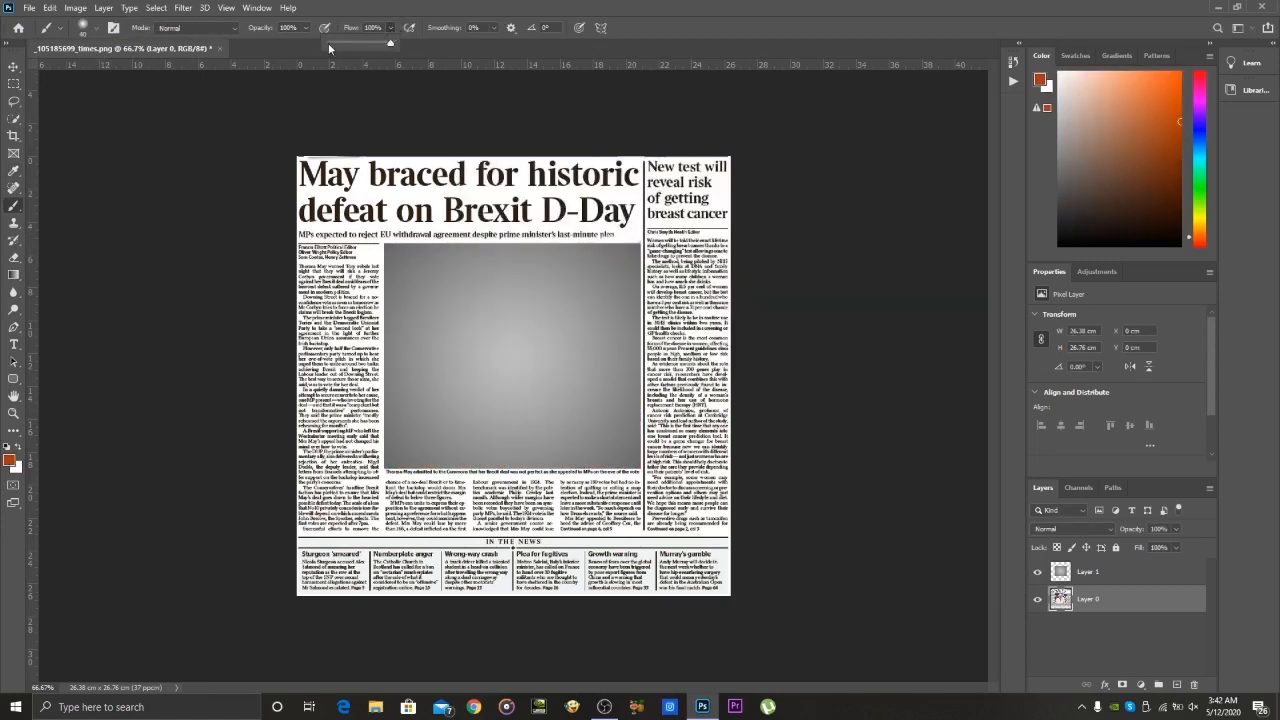
pyautogui.click(97, 26)
pyautogui.click(151, 71)
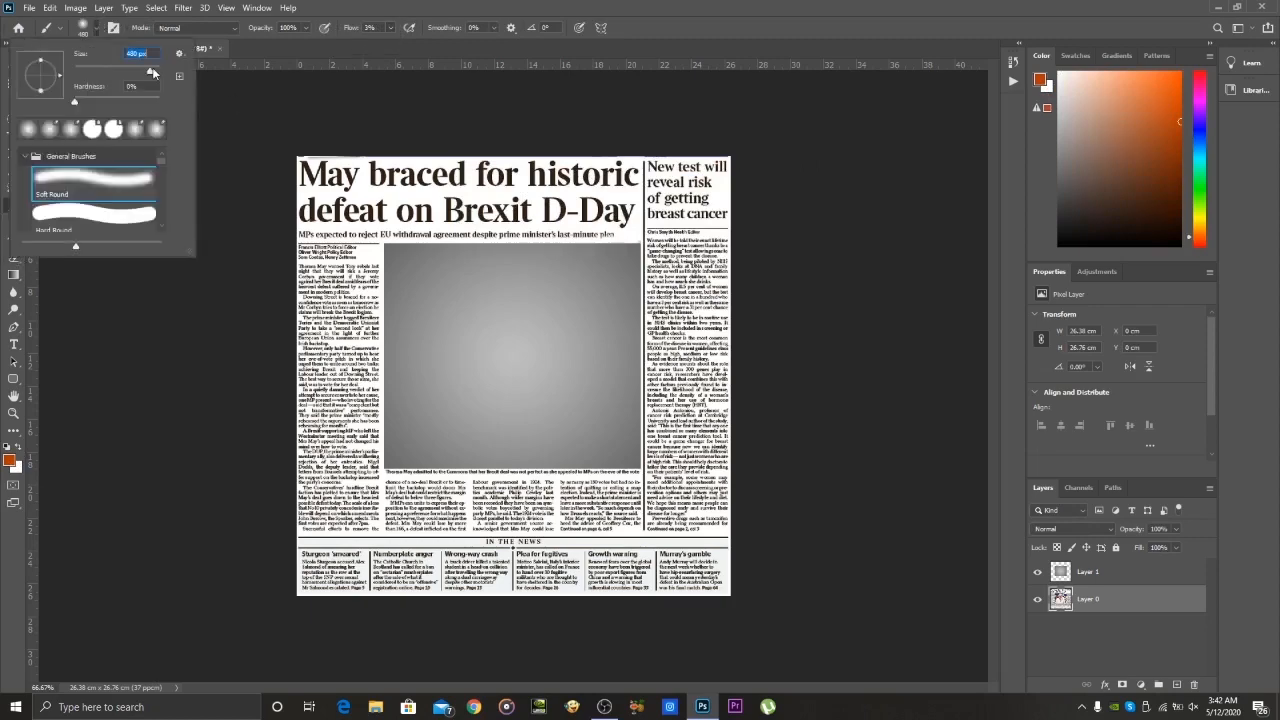
pyautogui.click(288, 384)
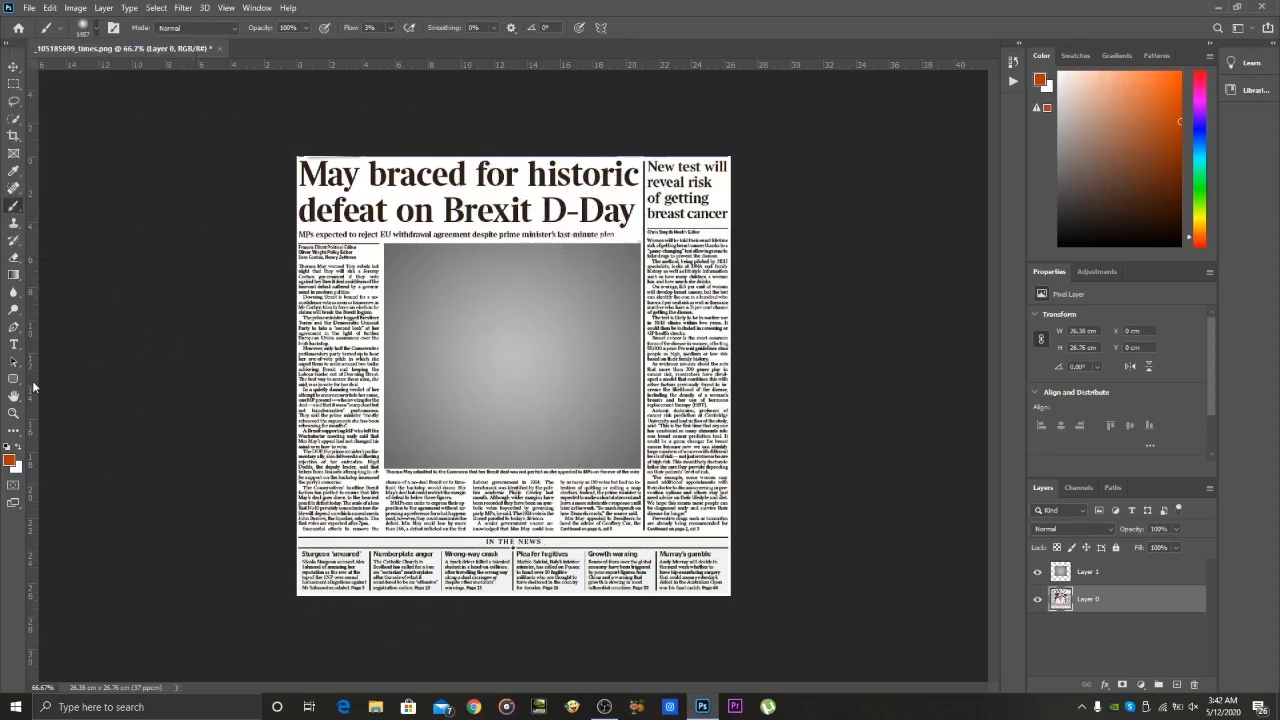
pyautogui.moveTo(306, 384)
pyautogui.mouseDown()
pyautogui.moveTo(780, 381)
pyautogui.moveTo(288, 376)
pyautogui.moveTo(771, 383)
pyautogui.mouseUp()
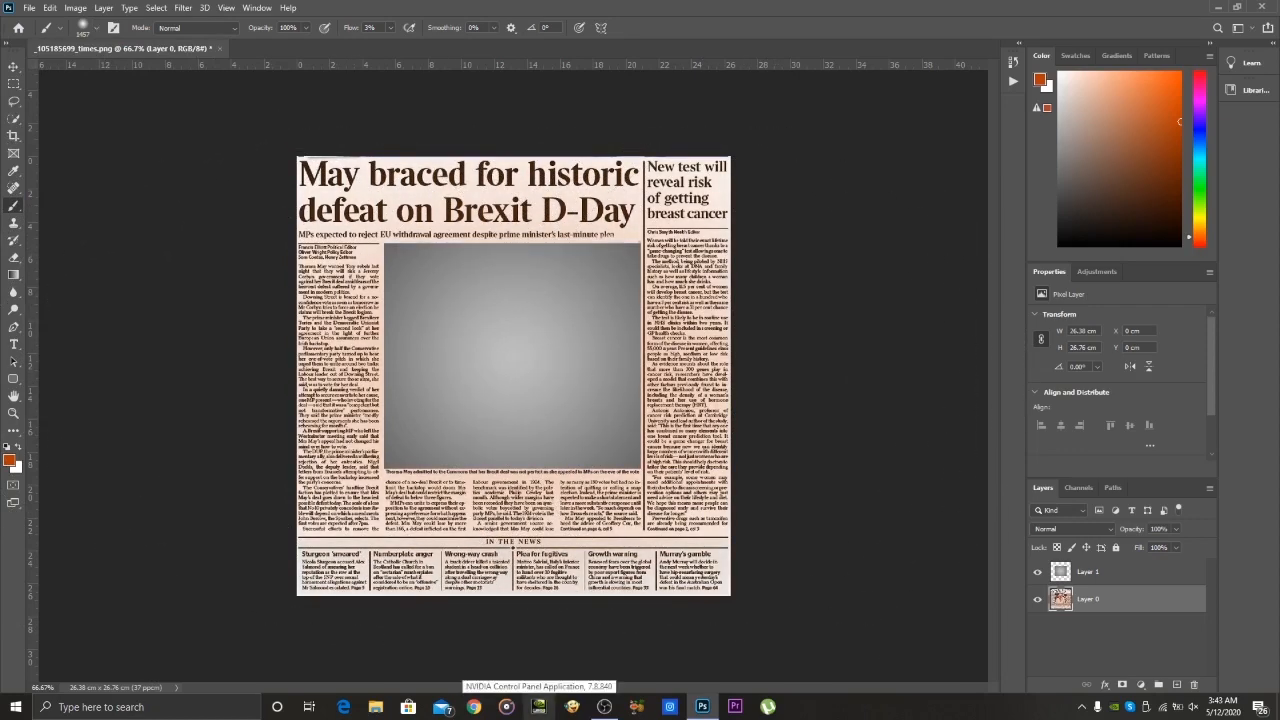
# Darken the outer edges of the newspaper on Layer 0 with a black 250 px soft brush at 3% flow
pyautogui.click(19, 454)
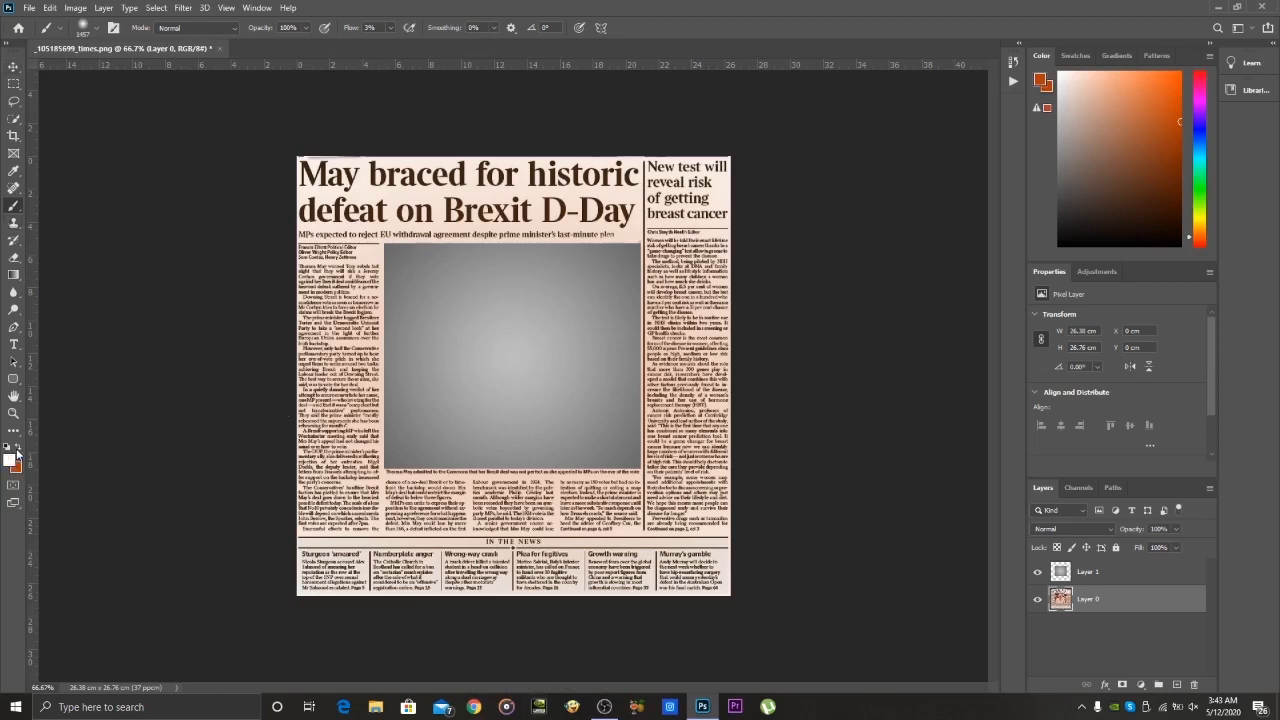
pyautogui.click(9, 459)
pyautogui.click(596, 329)
pyautogui.click(767, 156)
pyautogui.press('[')
pyautogui.press('[')
pyautogui.press('[')
pyautogui.press('[')
pyautogui.press('[')
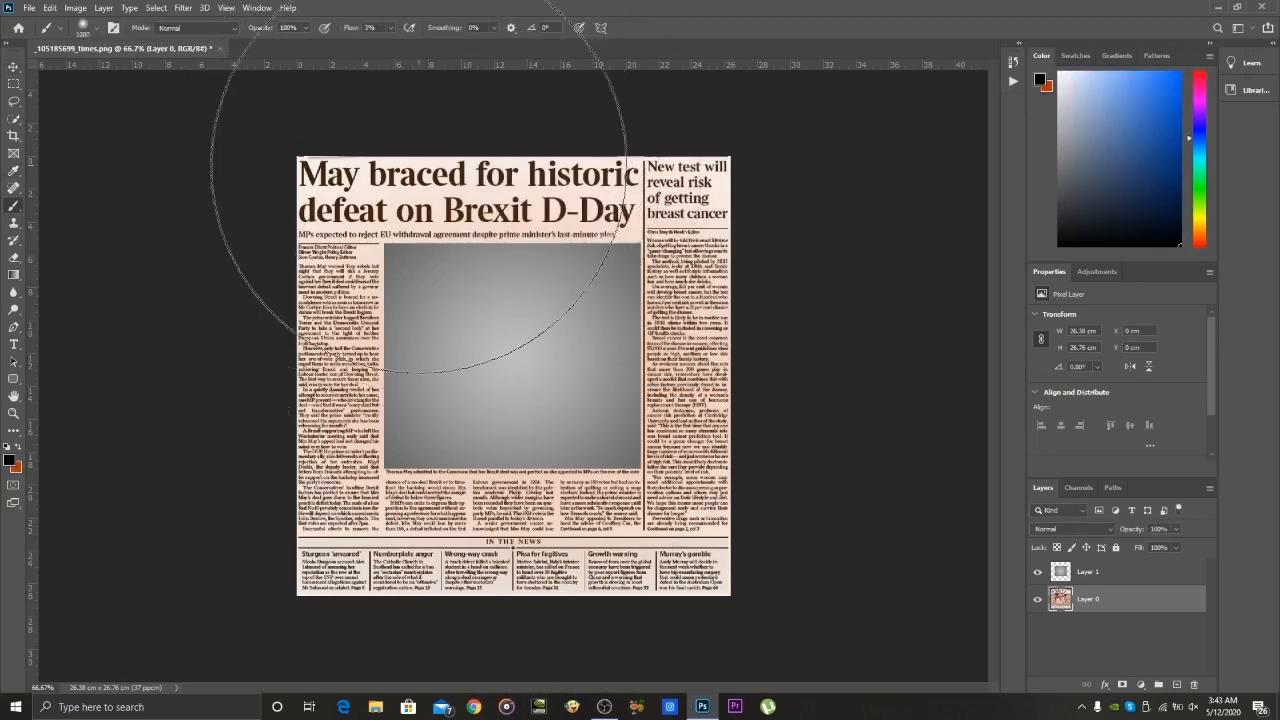
pyautogui.press('[')
pyautogui.press('[')
pyautogui.press('[')
pyautogui.press('[')
pyautogui.press('[')
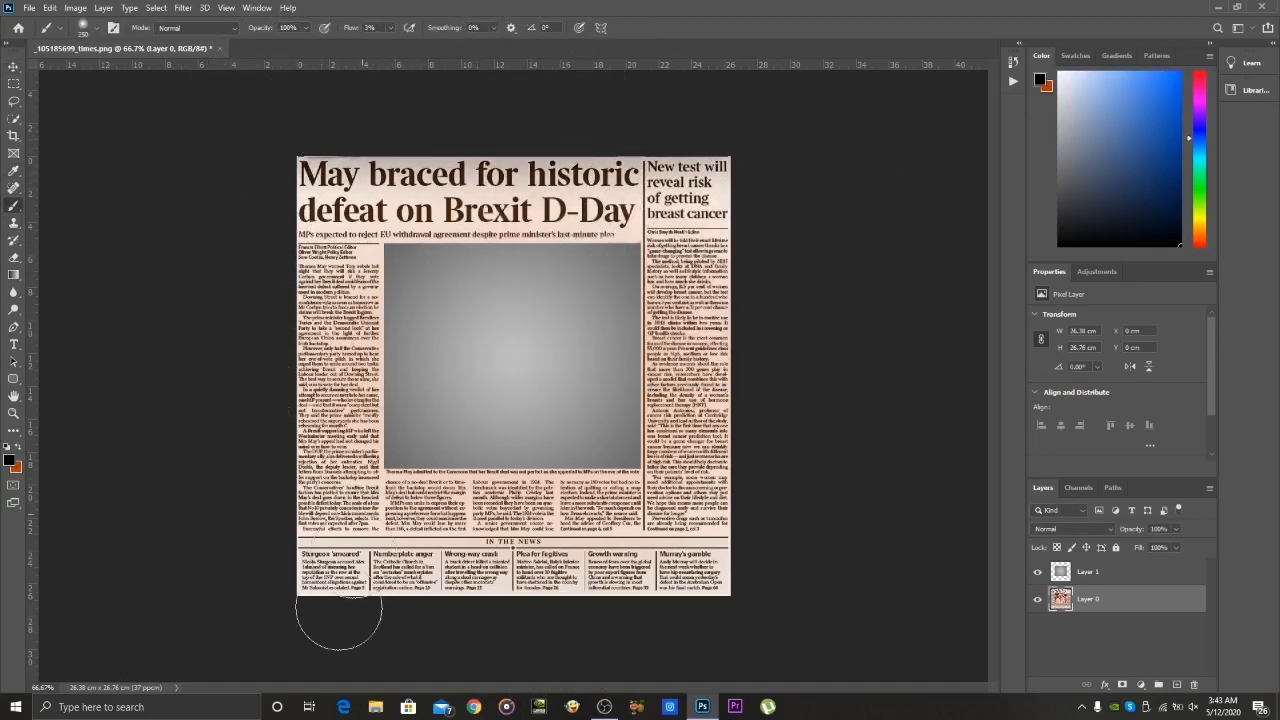
pyautogui.moveTo(280, 607)
pyautogui.mouseDown()
pyautogui.moveTo(815, 607)
pyautogui.moveTo(748, 617)
pyautogui.moveTo(180, 178)
pyautogui.moveTo(300, 571)
pyautogui.moveTo(289, 569)
pyautogui.moveTo(277, 178)
pyautogui.moveTo(288, 608)
pyautogui.moveTo(318, 168)
pyautogui.moveTo(726, 172)
pyautogui.moveTo(731, 591)
pyautogui.moveTo(295, 597)
pyautogui.moveTo(287, 150)
pyautogui.mouseUp()
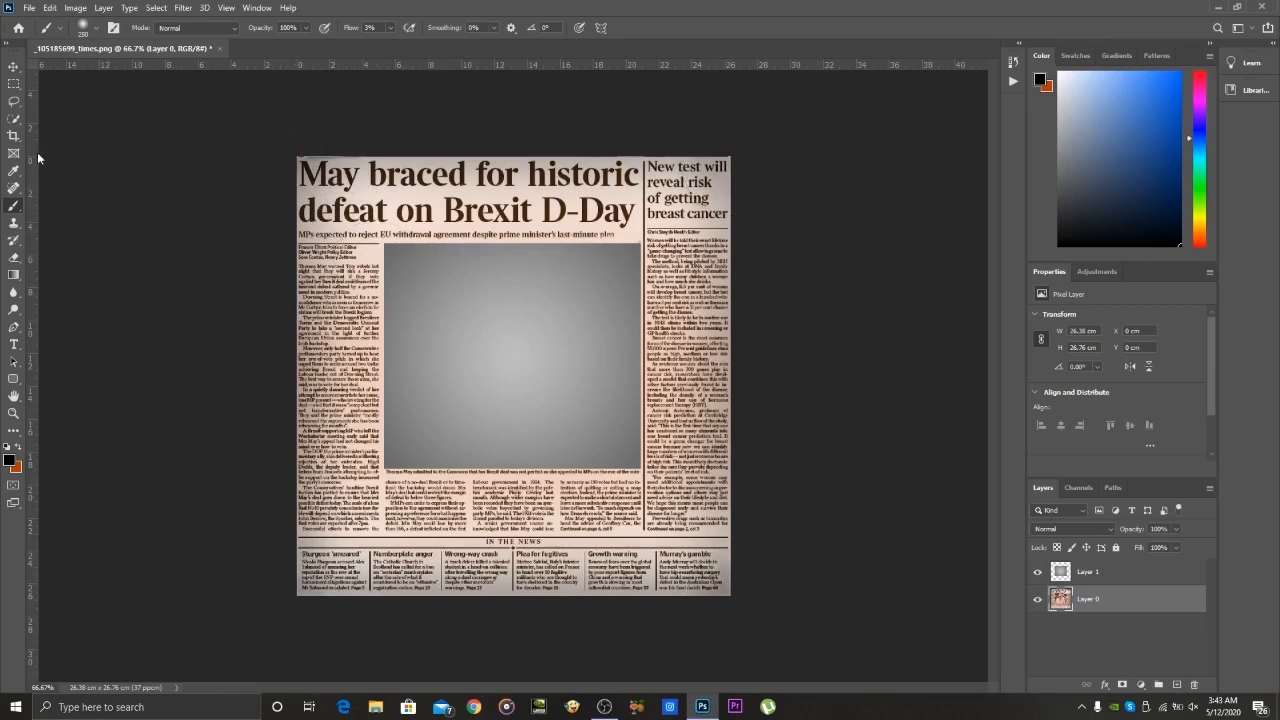
pyautogui.click(1037, 573)
pyautogui.click(1038, 574)
# Open the seven newest images in Downloads, up to and including the depositphotos_145807341 stock photo of the seated man
pyautogui.click(29, 7)
pyautogui.click(42, 33)
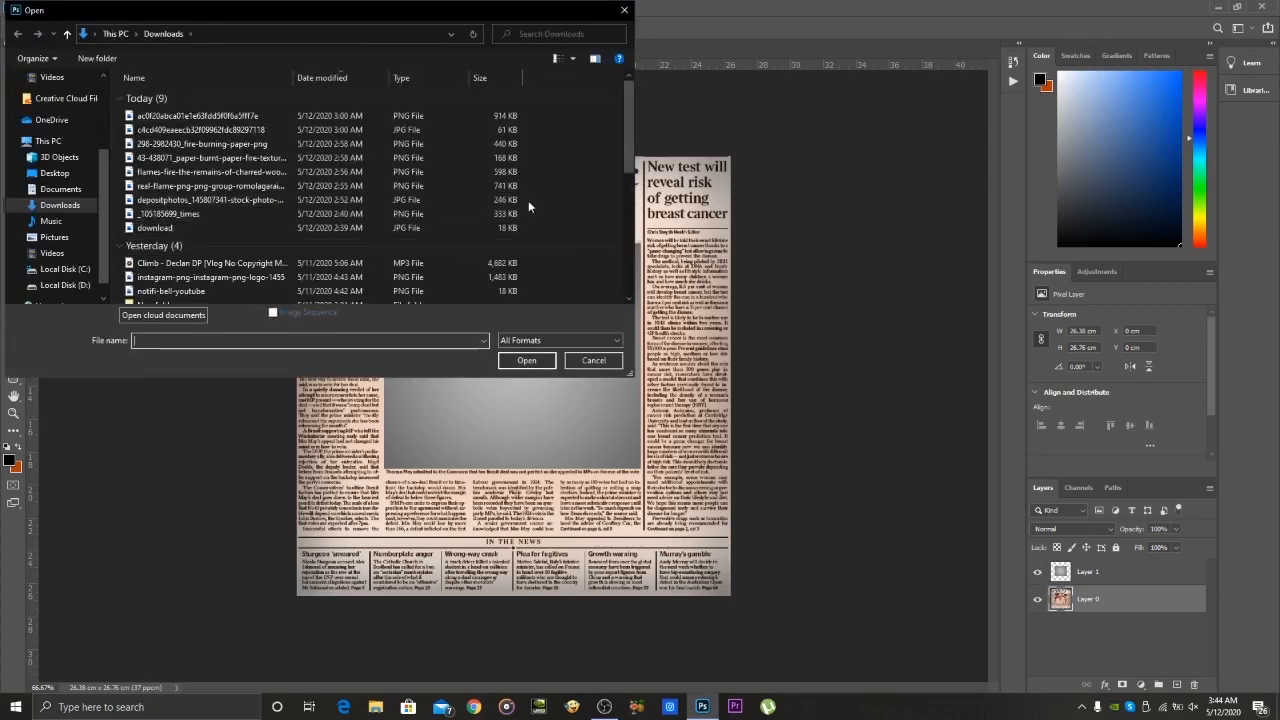
pyautogui.moveTo(528, 201); pyautogui.dragTo(510, 112)
pyautogui.click(527, 360)
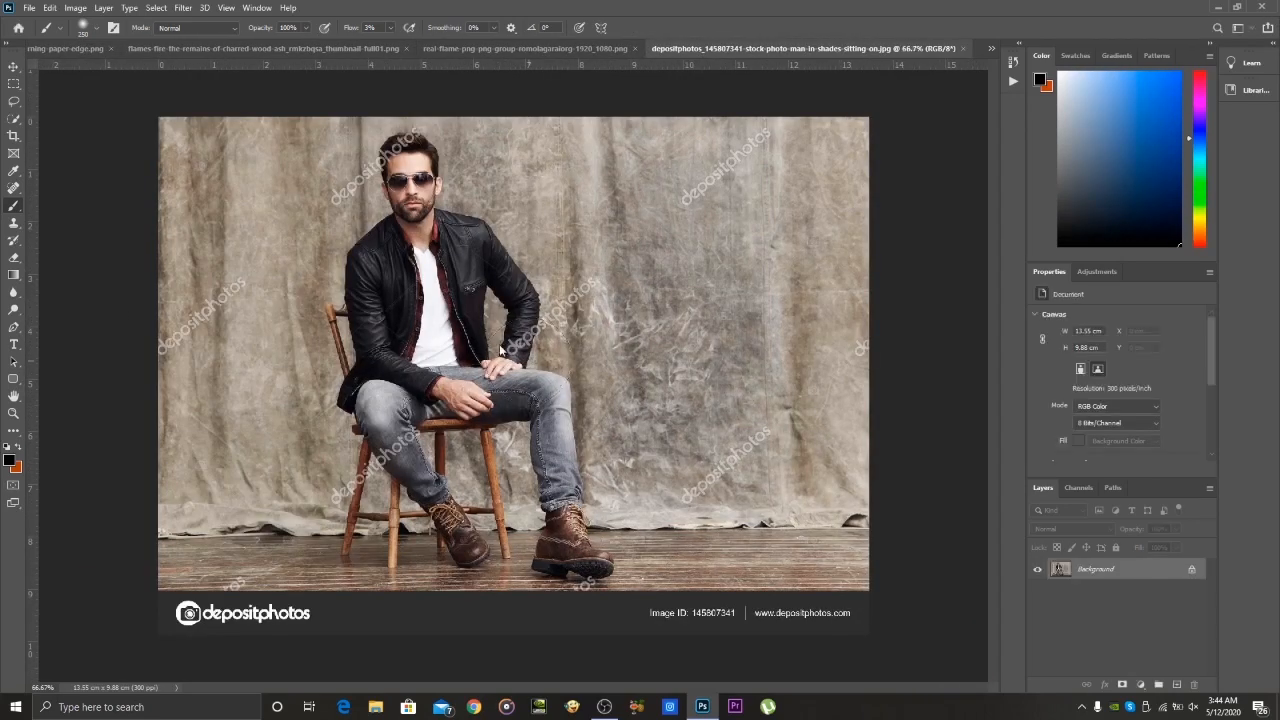
# Quick-select the seated man without the chair and floor, and place his cutout in the newspaper document as Layer 2
pyautogui.click(14, 119)
pyautogui.moveTo(405, 150)
pyautogui.mouseDown()
pyautogui.moveTo(468, 549)
pyautogui.moveTo(575, 555)
pyautogui.moveTo(552, 400)
pyautogui.moveTo(508, 270)
pyautogui.mouseUp()
pyautogui.press('[')
pyautogui.press('[')
pyautogui.press('[')
pyautogui.keyDown('alt'); pyautogui.click(351, 435); pyautogui.keyUp('alt')
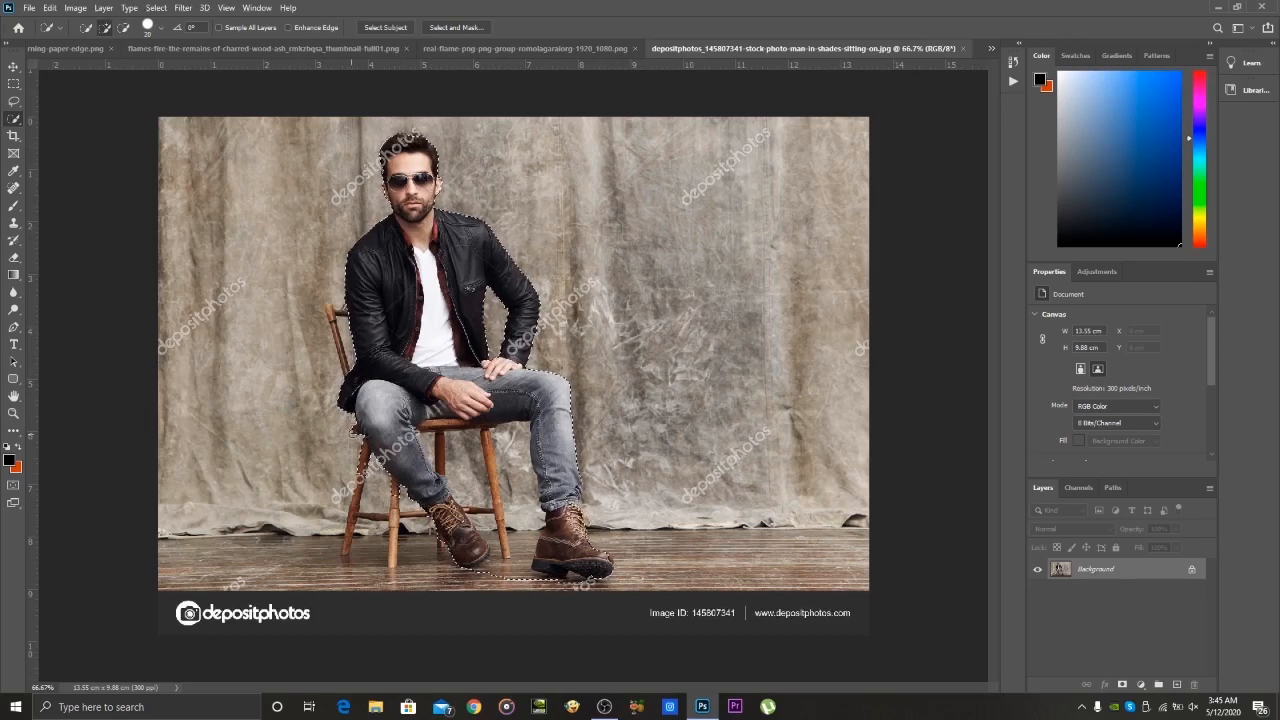
pyautogui.keyDown('alt'); pyautogui.click(480, 578); pyautogui.keyUp('alt')
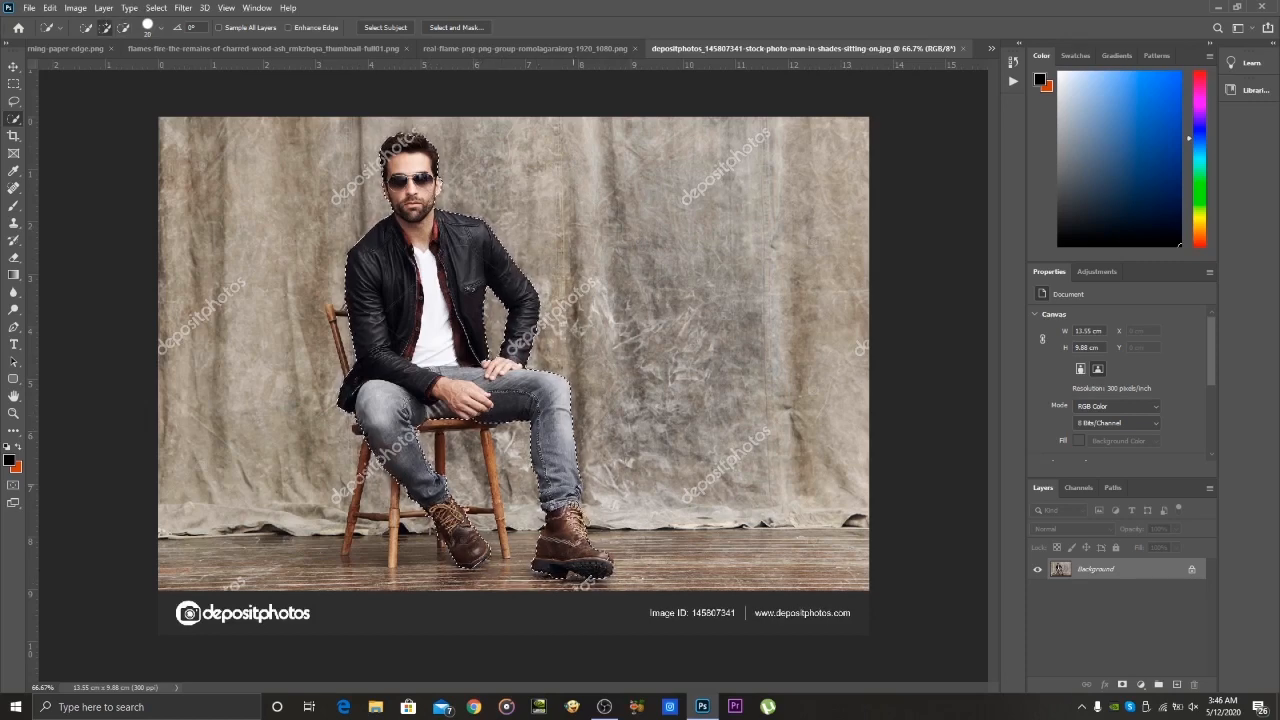
pyautogui.hotkey('ctrl', 'x')
pyautogui.hotkey('ctrl', 'z')
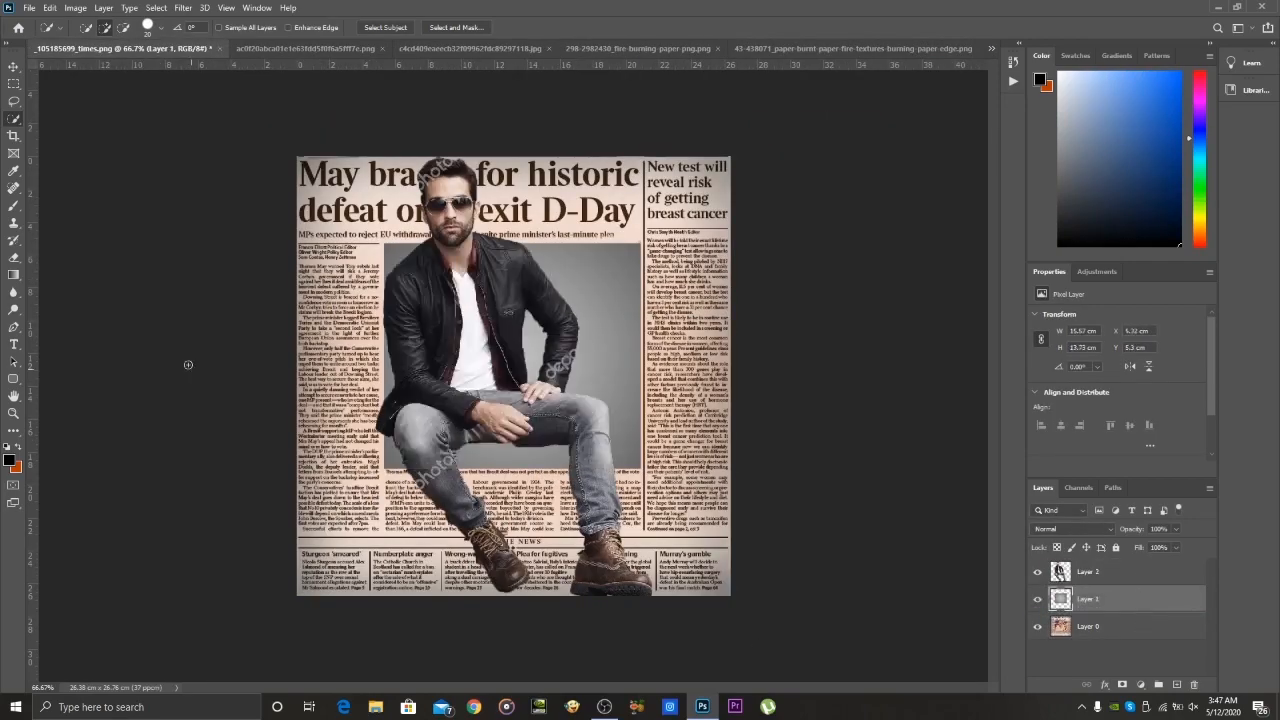
pyautogui.click(13, 135)
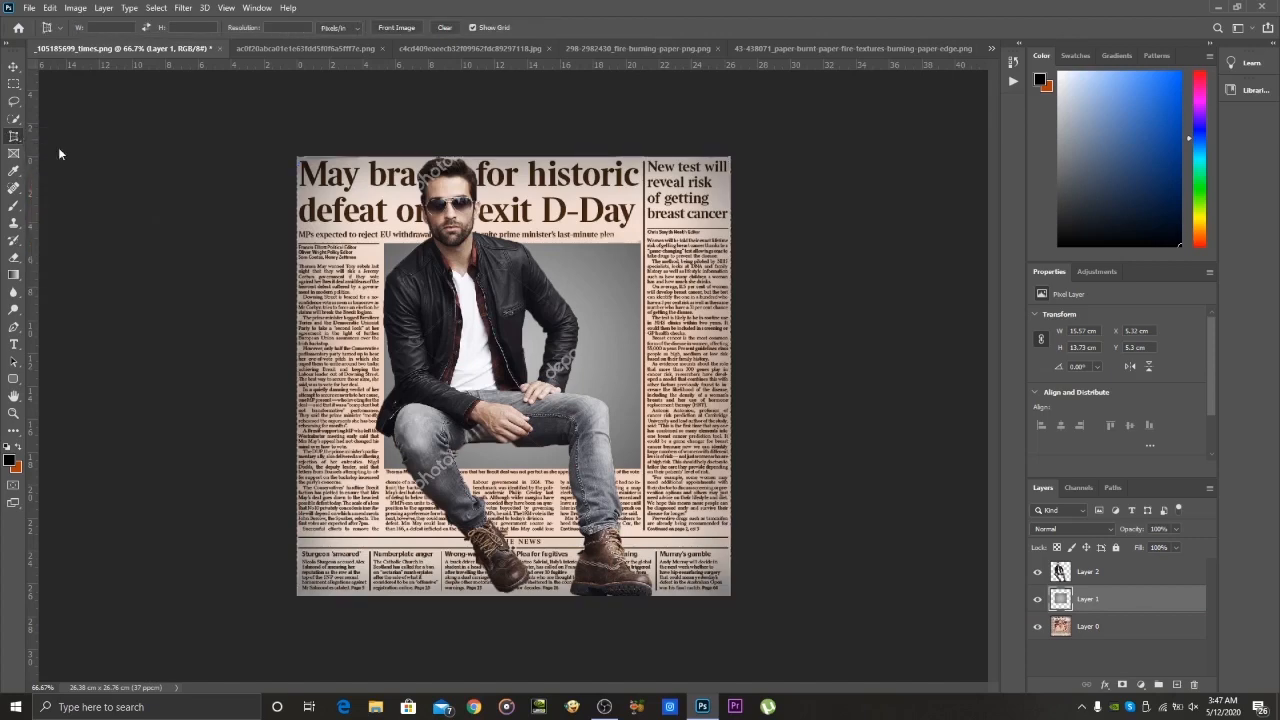
pyautogui.rightClick(459, 322)
pyautogui.click(524, 441)
pyautogui.rightClick(453, 206)
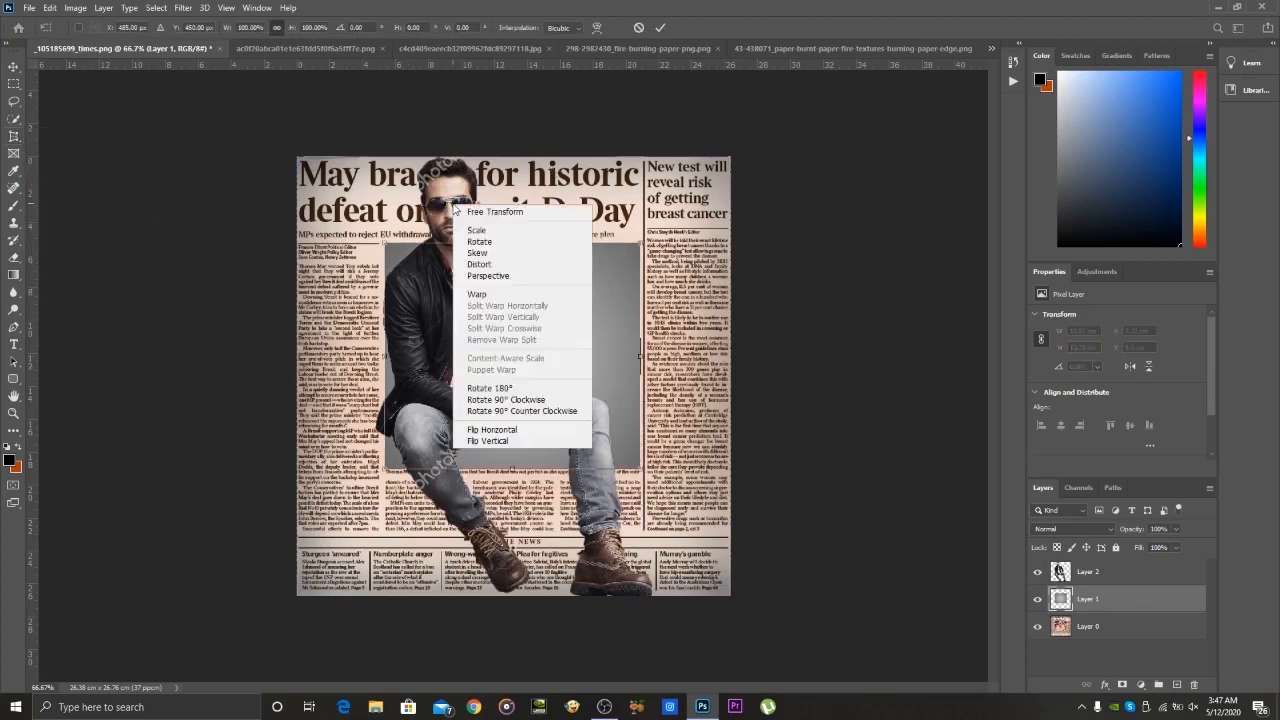
pyautogui.click(637, 30)
pyautogui.click(638, 29)
pyautogui.rightClick(443, 185)
pyautogui.click(495, 303)
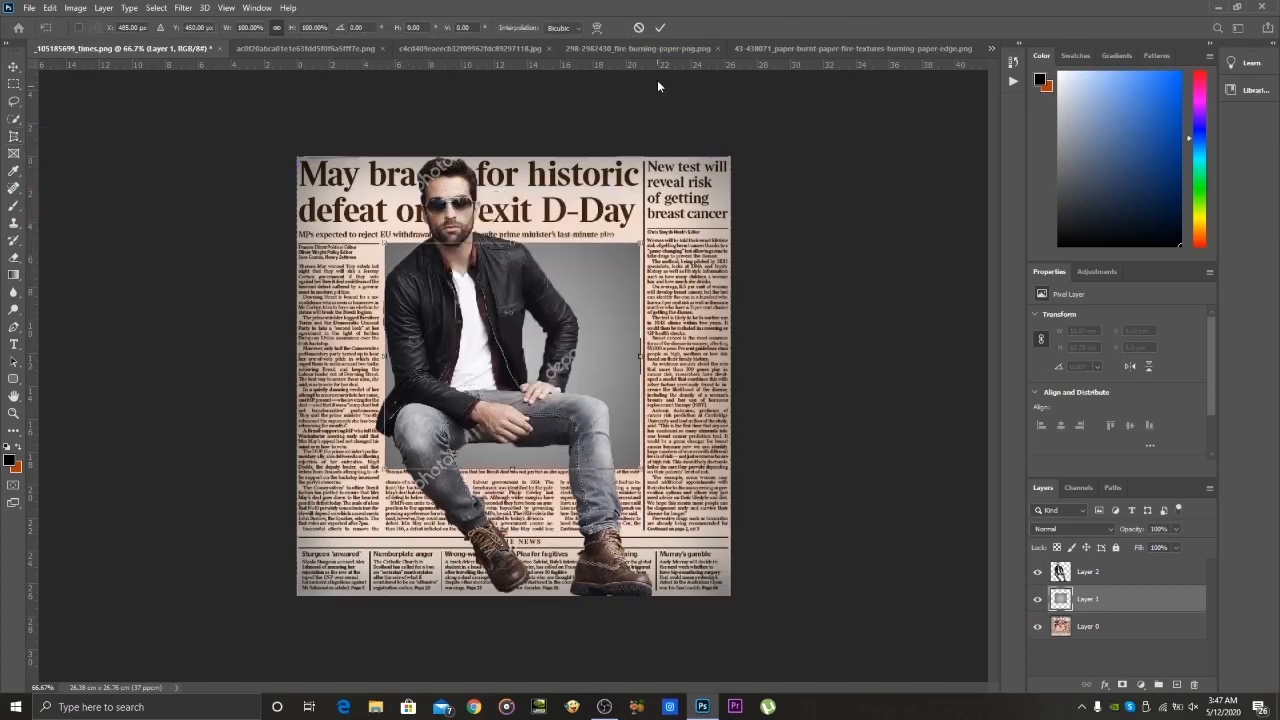
pyautogui.click(638, 27)
pyautogui.rightClick(473, 281)
# Scale the man on Layer 2 to about 60%, place him centrally over the photo area with feet overlapping the text, and show Layer 1
pyautogui.click(1088, 571)
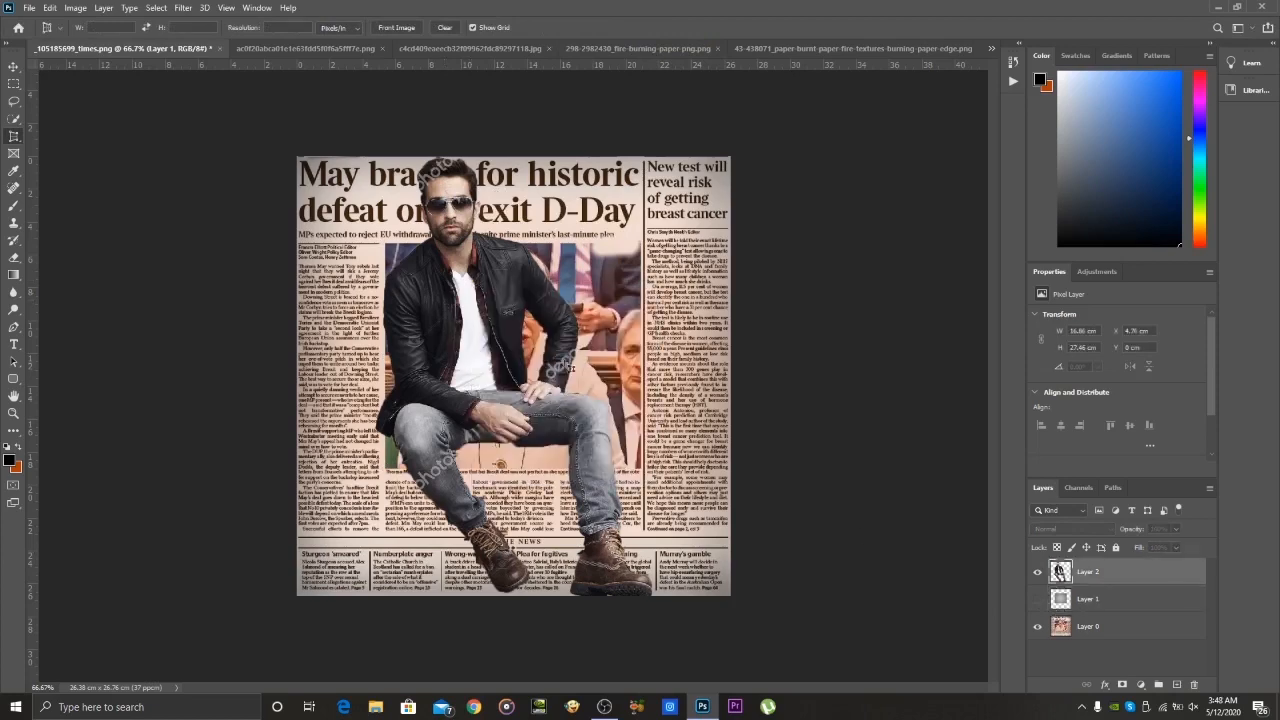
pyautogui.rightClick(562, 358)
pyautogui.click(592, 474)
pyautogui.moveTo(654, 156); pyautogui.dragTo(540, 294)
pyautogui.moveTo(445, 371); pyautogui.dragTo(502, 392)
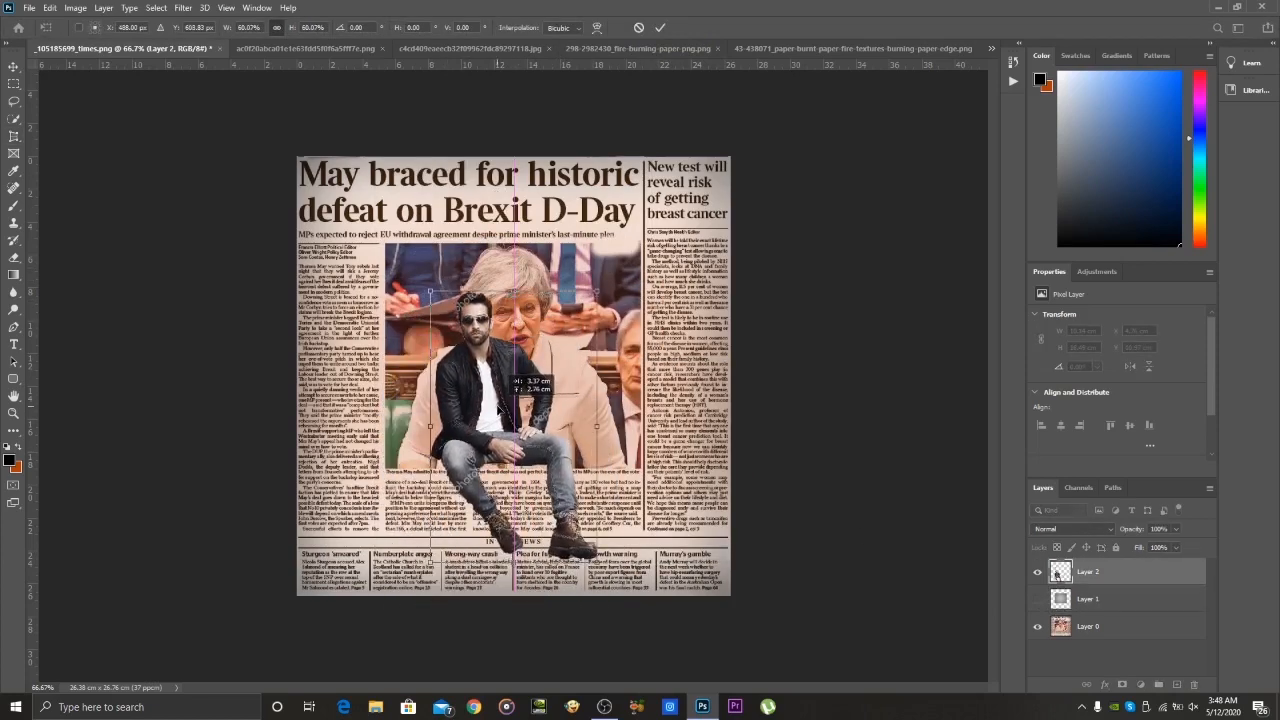
pyautogui.press('Return')
pyautogui.click(1037, 599)
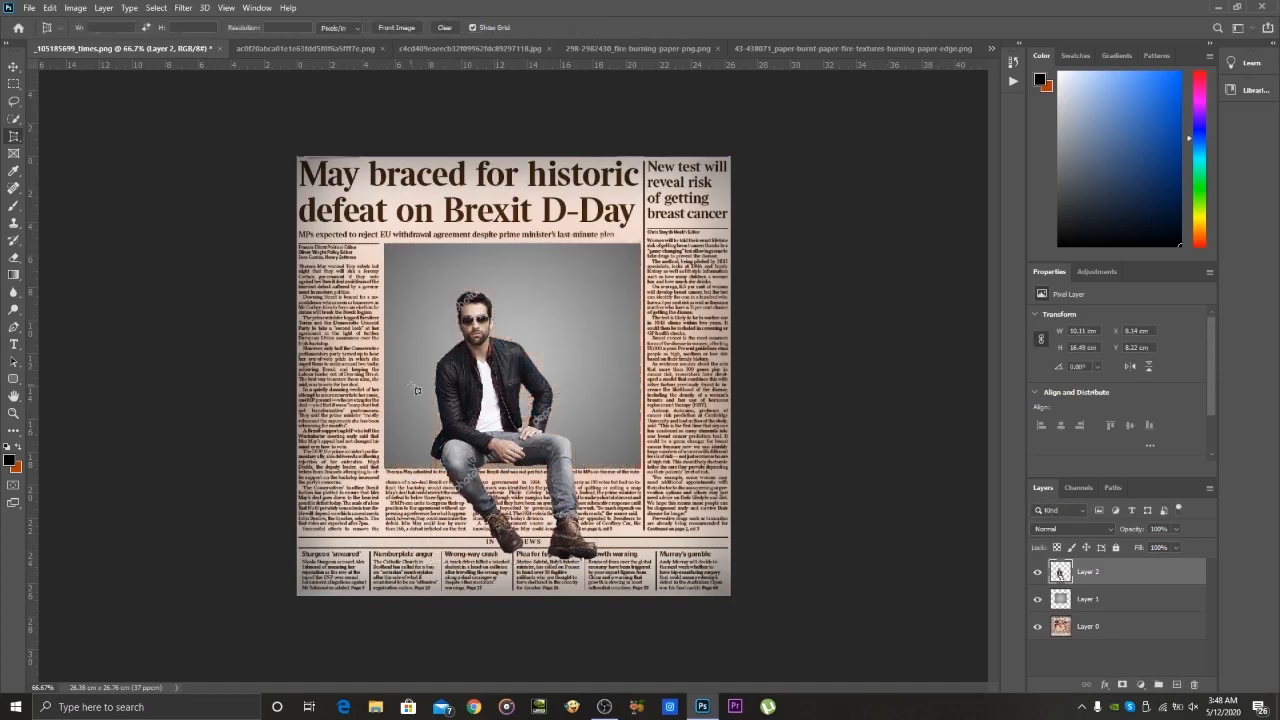
pyautogui.press('v')
pyautogui.moveTo(507, 408); pyautogui.dragTo(522, 415)
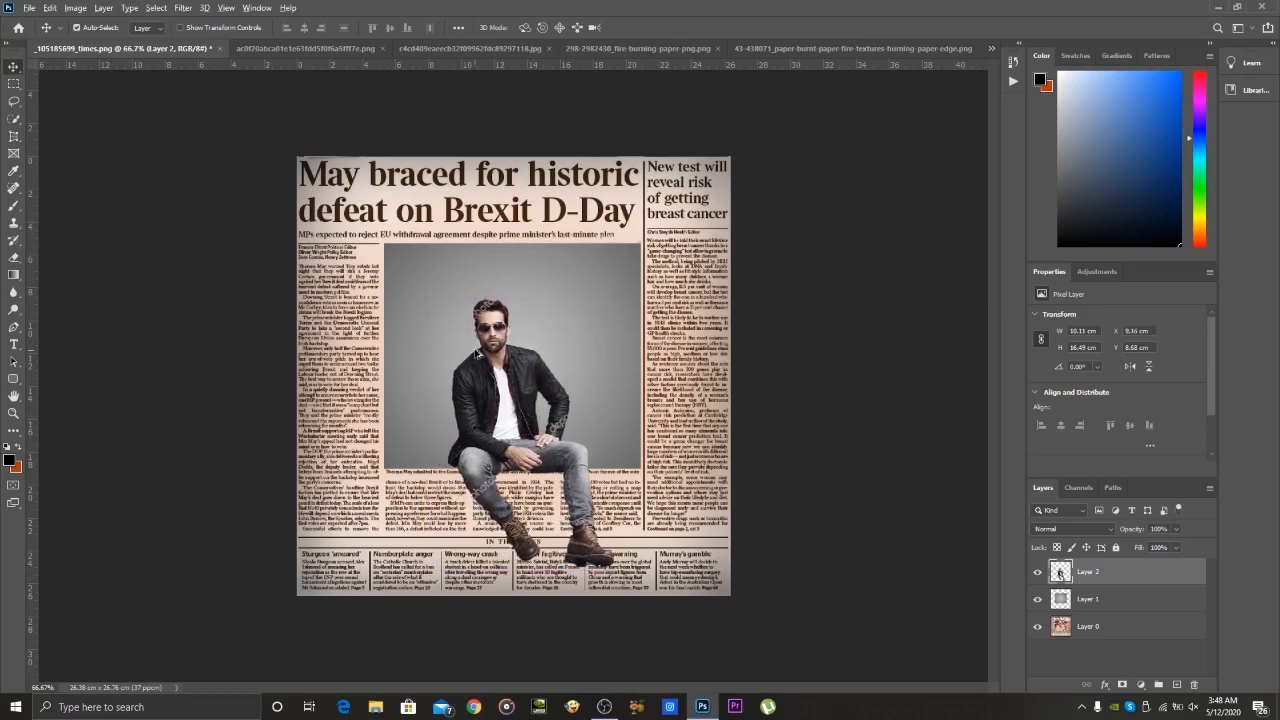
# Erase the unwanted areas around the man's cutout on Layer 2
pyautogui.scroll(3, 476, 352)
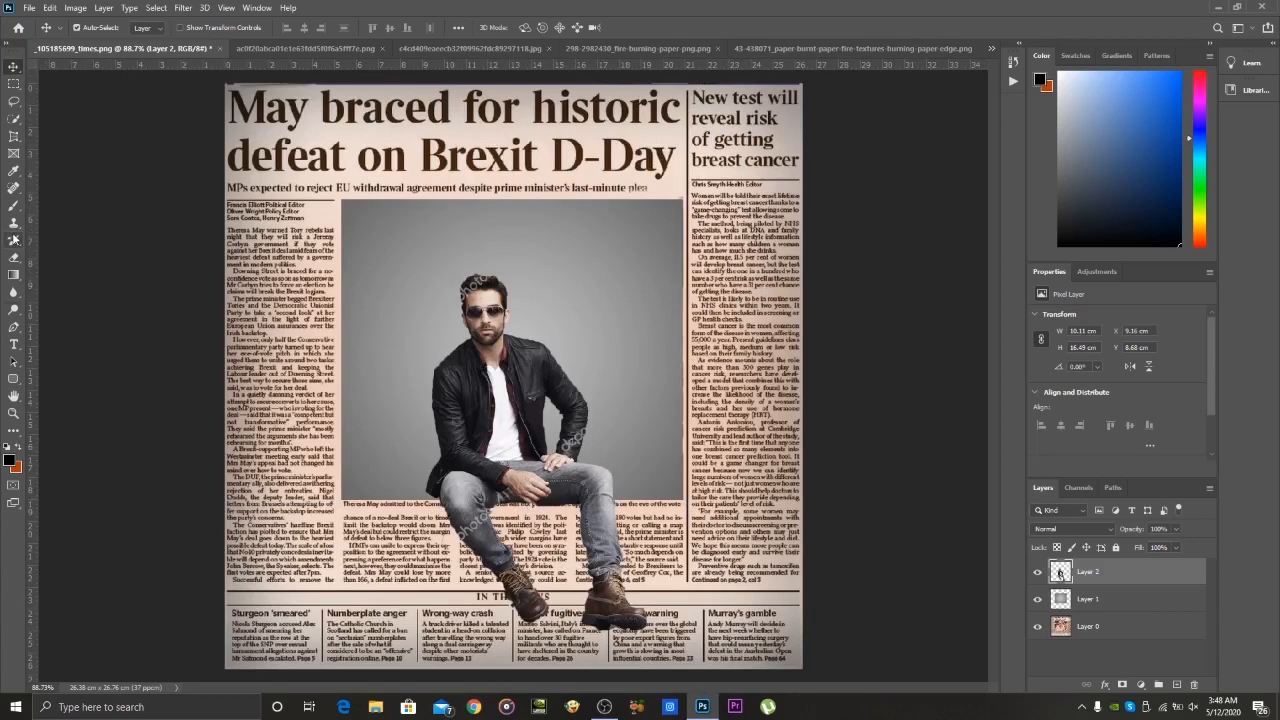
pyautogui.click(14, 258)
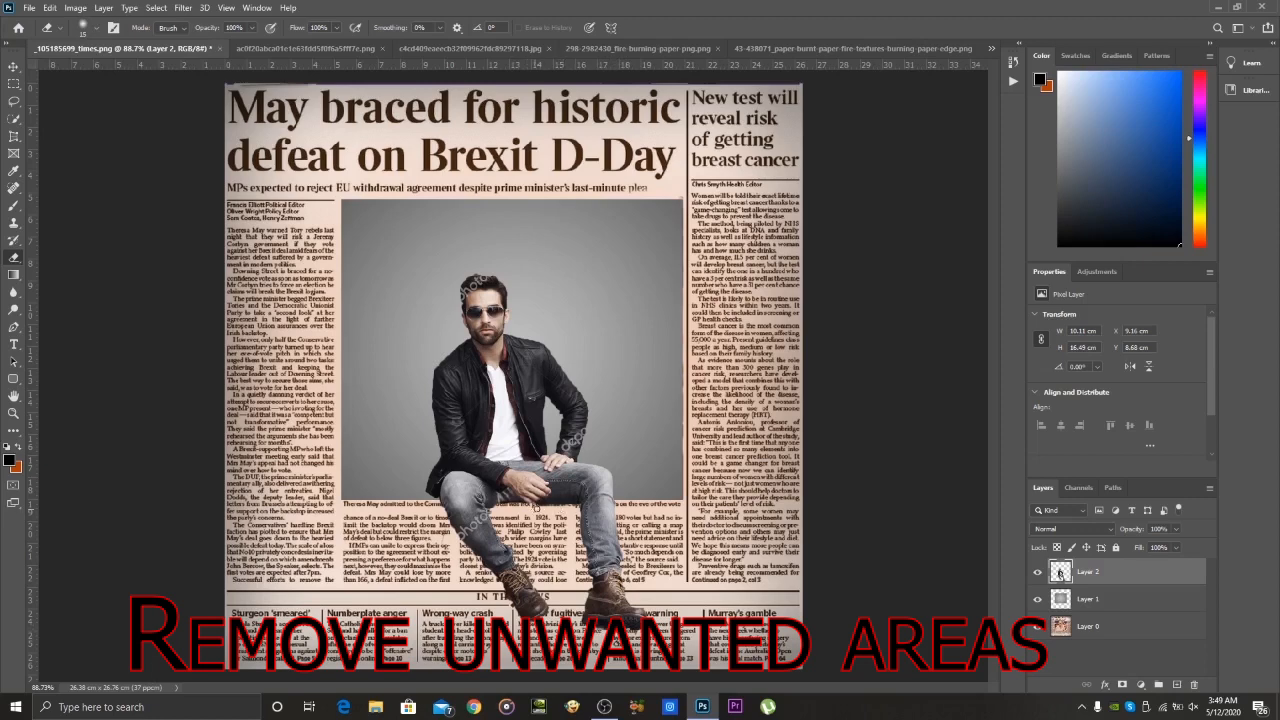
# Apply the Camera Raw filter to Layer 2 with temperature +9, tint +2, exposure -0.15 and contrast +20
pyautogui.click(183, 8)
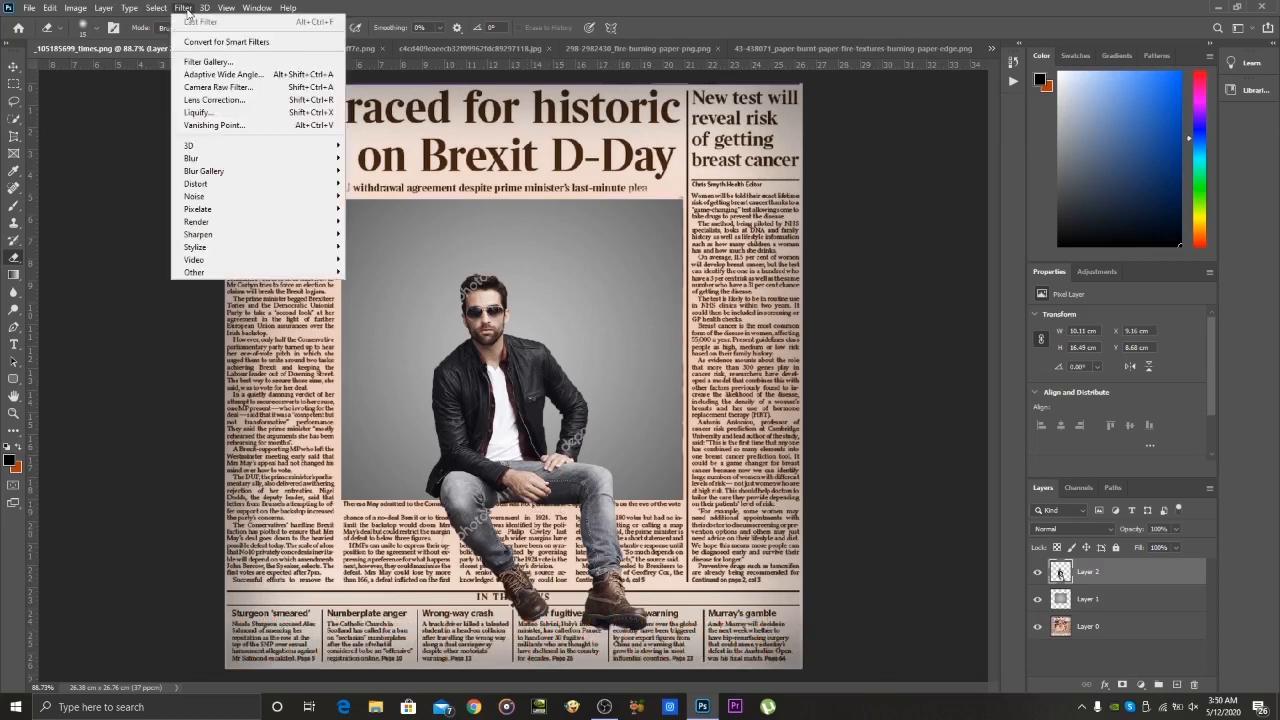
pyautogui.click(183, 8)
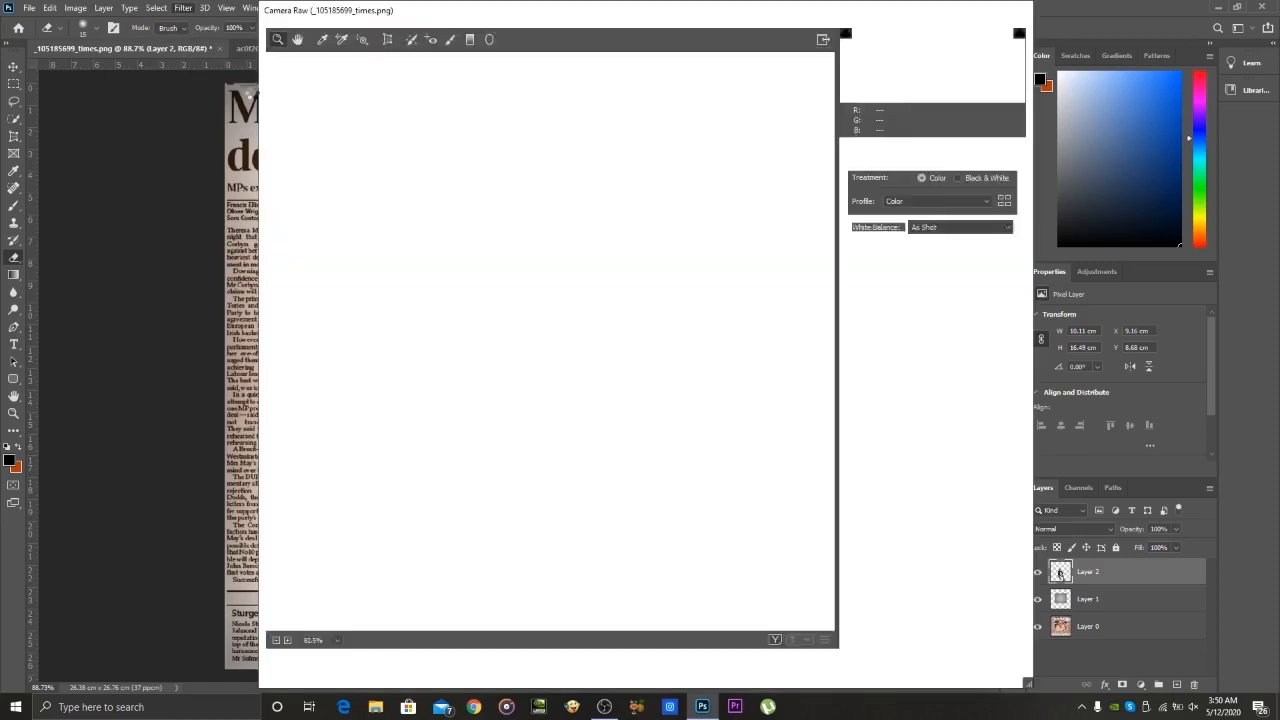
pyautogui.moveTo(931, 255); pyautogui.dragTo(929, 321)
pyautogui.click(949, 343)
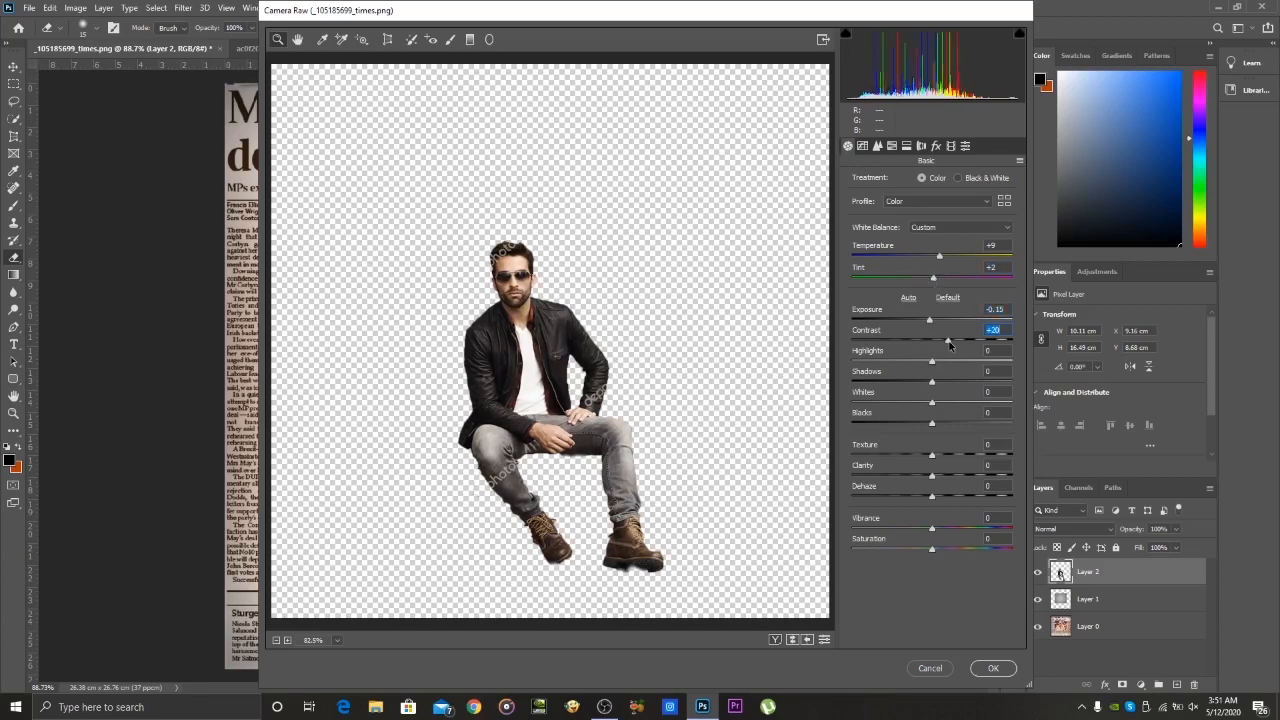
# In Camera Raw, set highlights -7, shadows -10, whites -11, blacks +8, texture +94, clarity +28 and dehaze +2, and apply the filter to Layer 2
pyautogui.moveTo(932, 367); pyautogui.dragTo(971, 461)
pyautogui.click(931, 385)
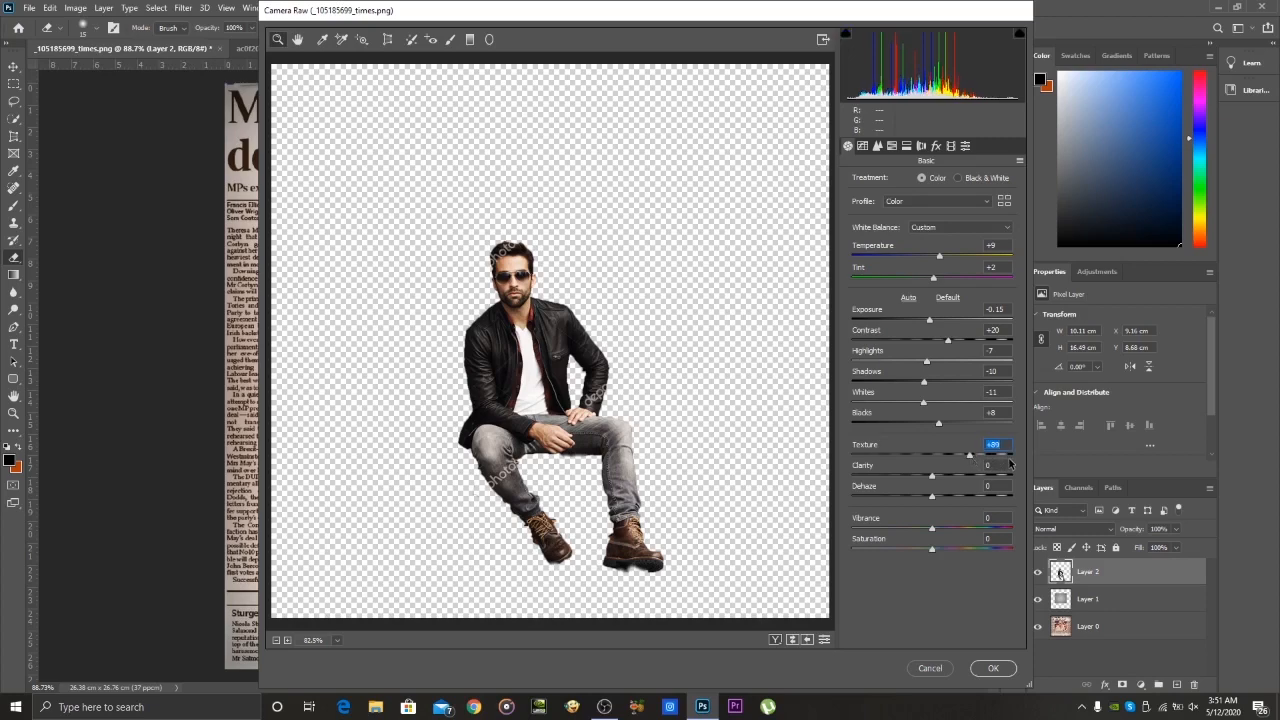
pyautogui.click(989, 476)
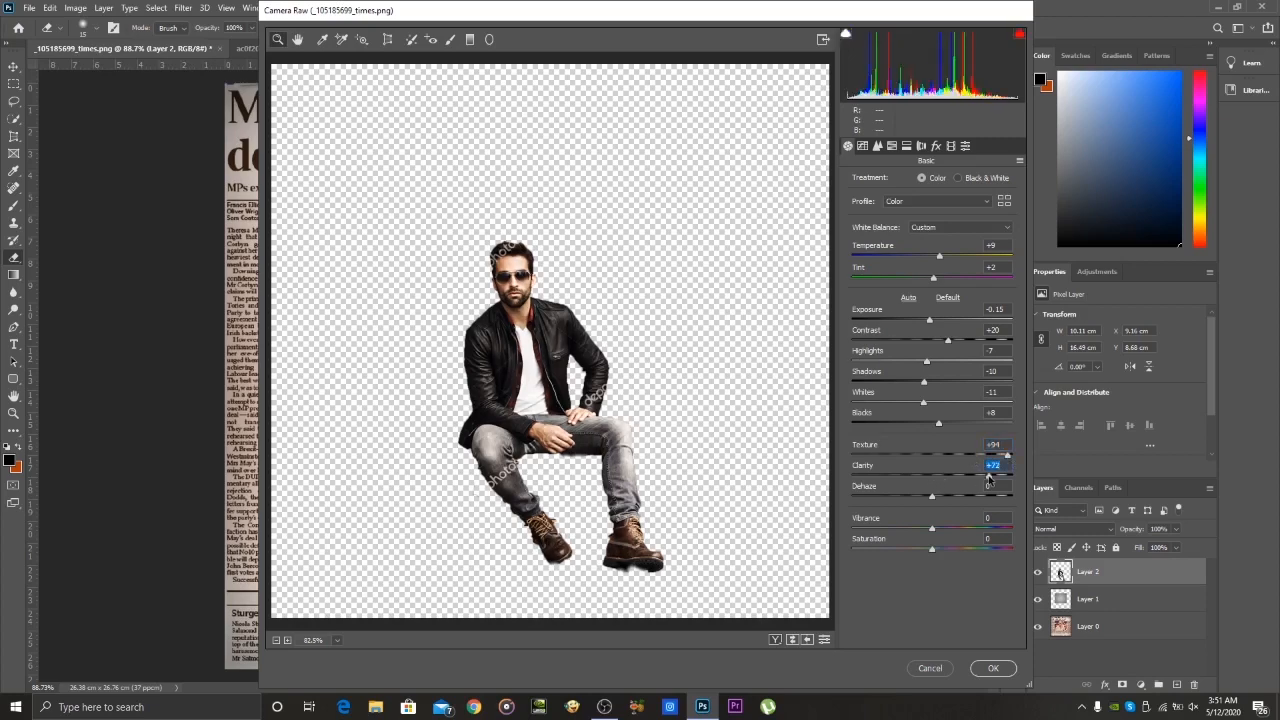
pyautogui.moveTo(989, 476); pyautogui.dragTo(953, 478)
pyautogui.click(1013, 497)
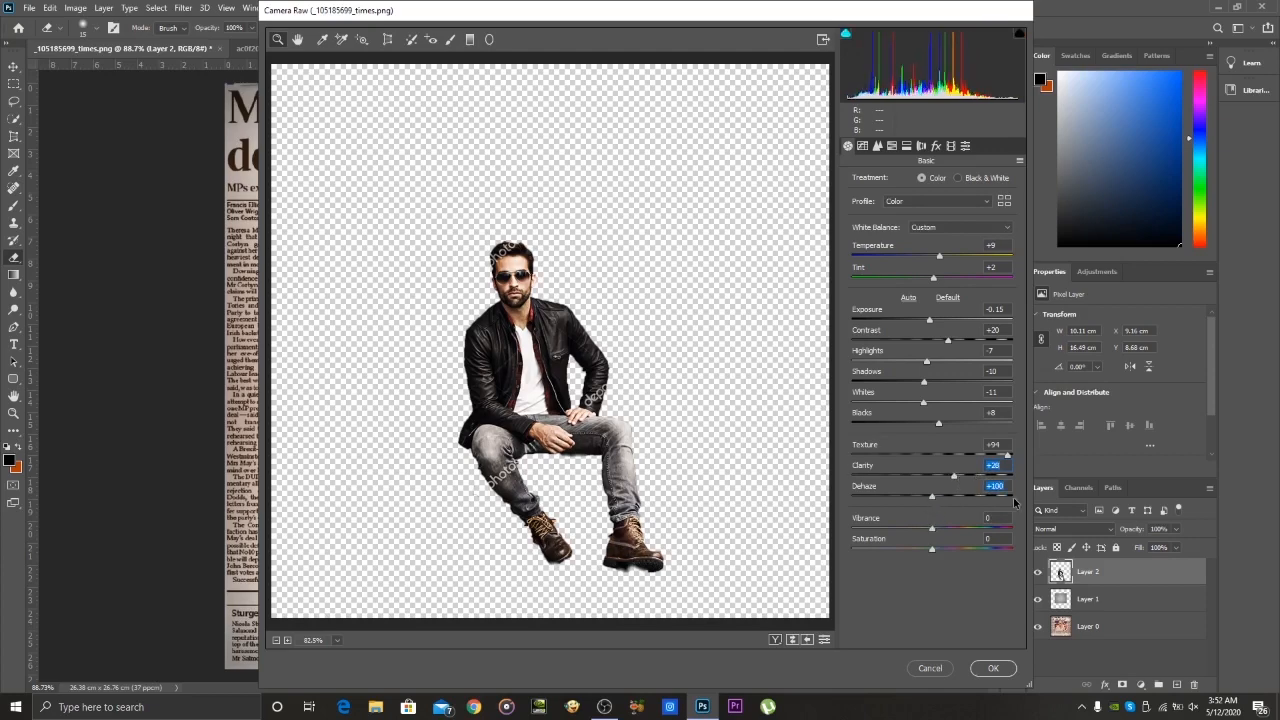
pyautogui.click(908, 497)
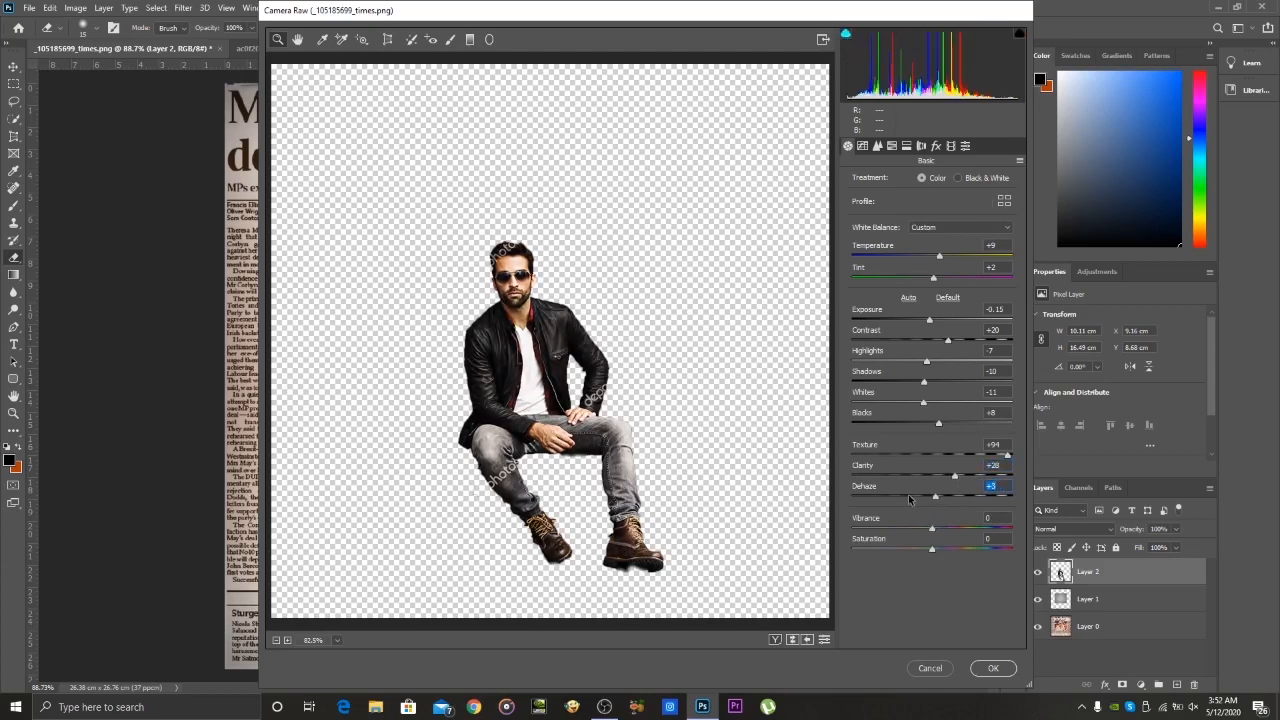
pyautogui.click(934, 497)
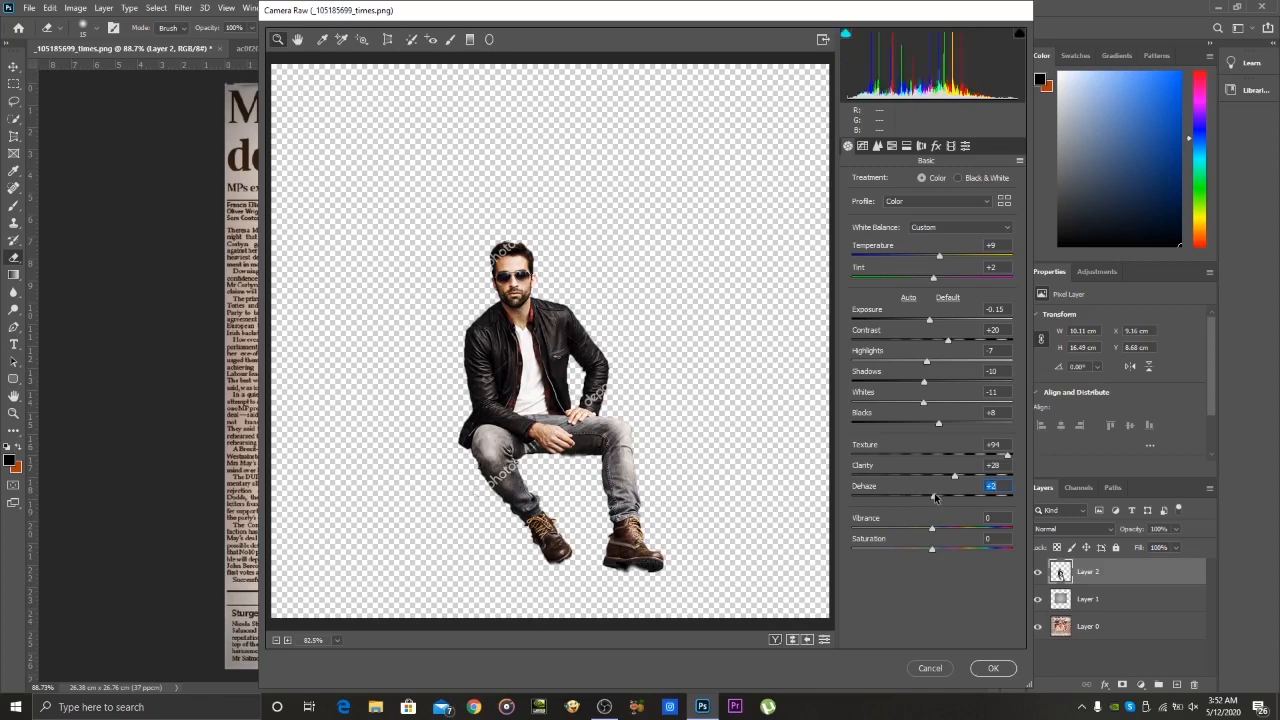
pyautogui.click(942, 257)
pyautogui.click(993, 668)
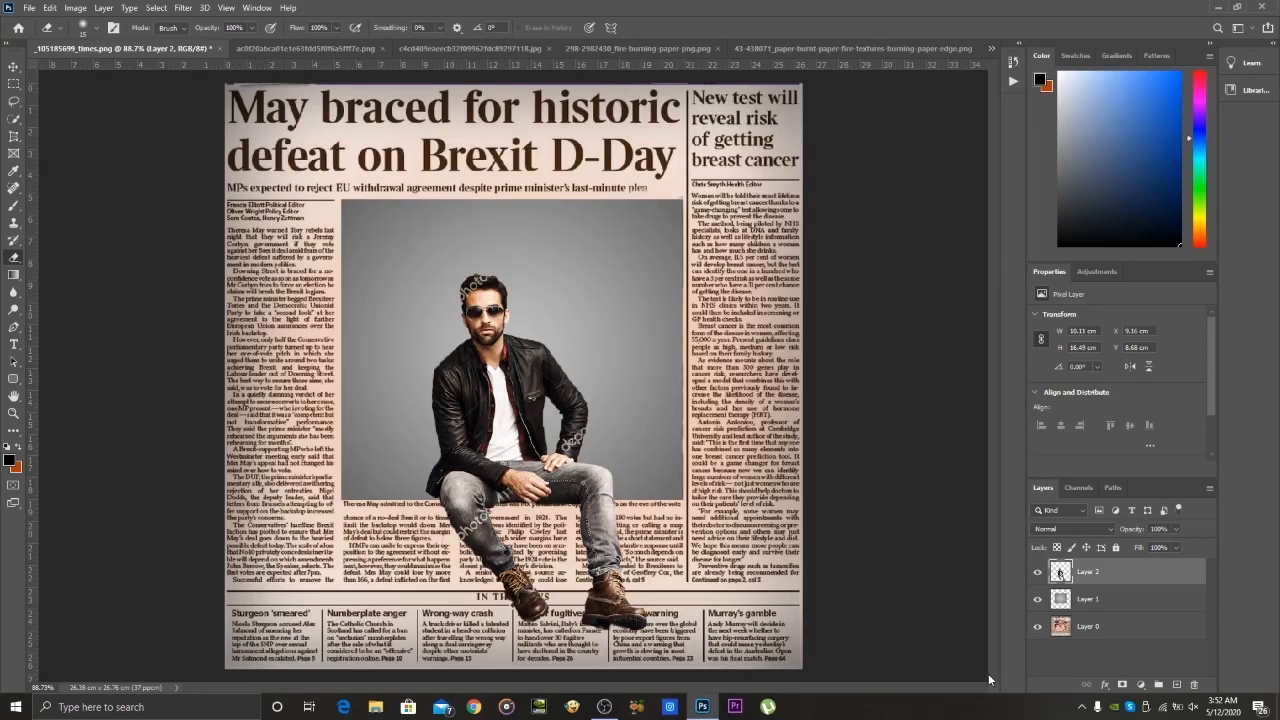
# Heal the watermark traces on the man's cutout, and retouch his hair on Layer 2 with a black brush of about 20 px at 80% flow
pyautogui.press('j')
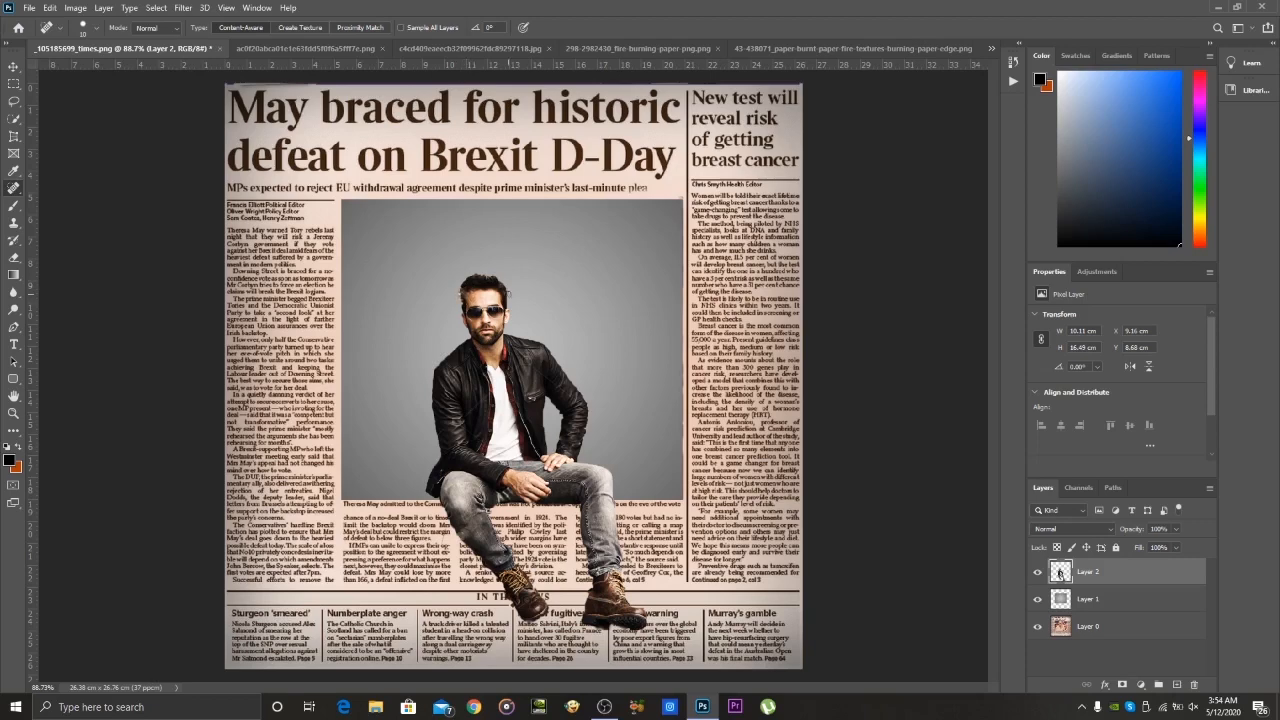
pyautogui.click(12, 460)
pyautogui.press('Escape')
pyautogui.press('b')
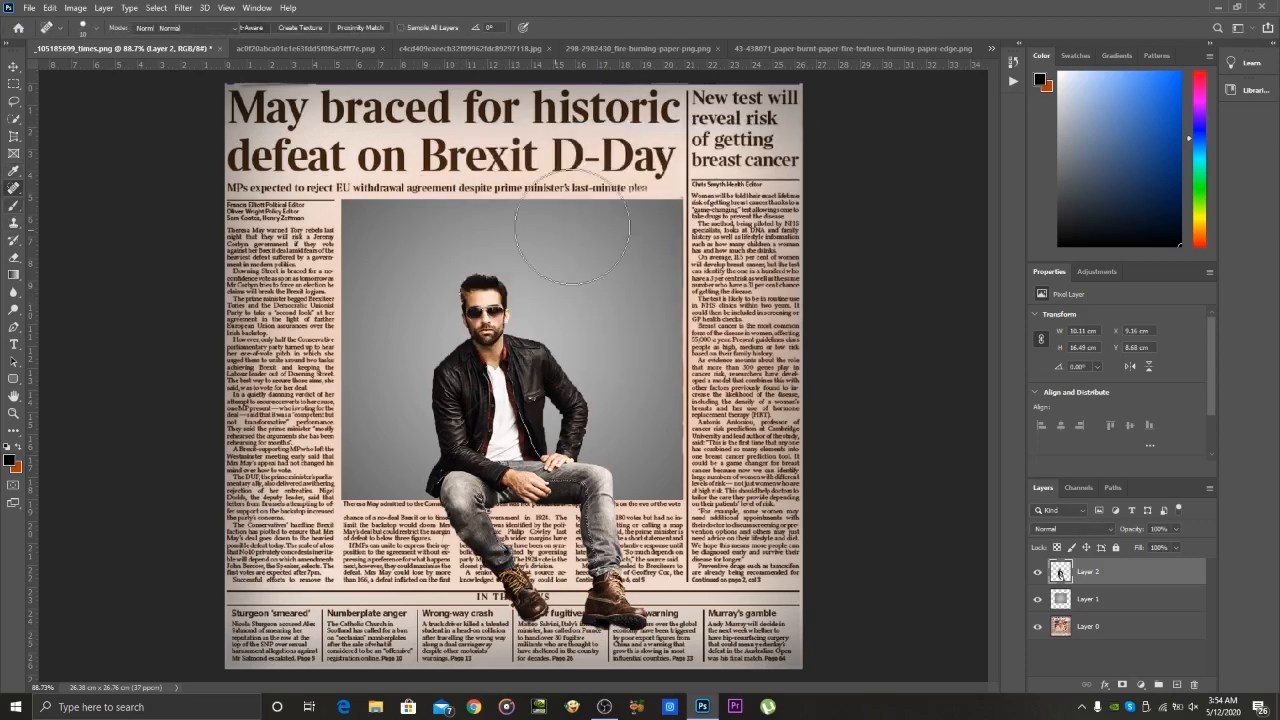
pyautogui.press('[')
pyautogui.press('[')
pyautogui.press('[')
pyautogui.press('[')
pyautogui.press('[')
pyautogui.press('[')
pyautogui.press('[')
pyautogui.press('[')
pyautogui.press('[')
pyautogui.click(390, 30)
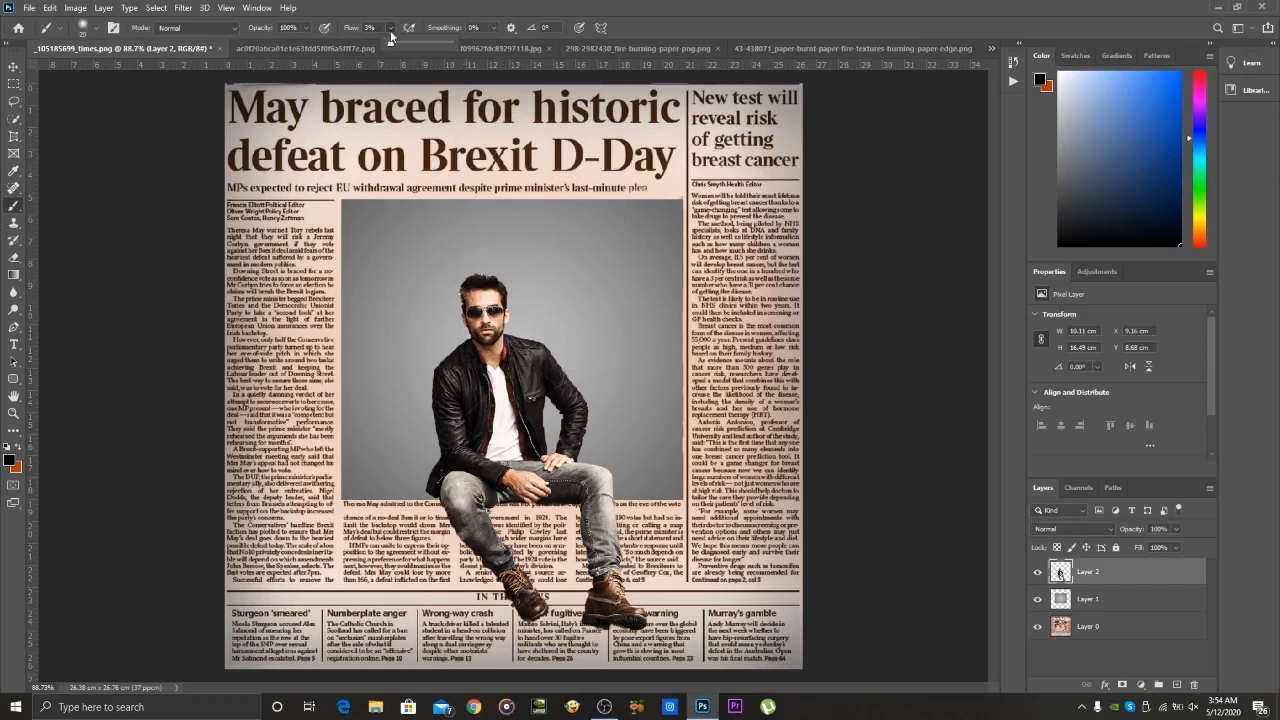
pyautogui.click(464, 292)
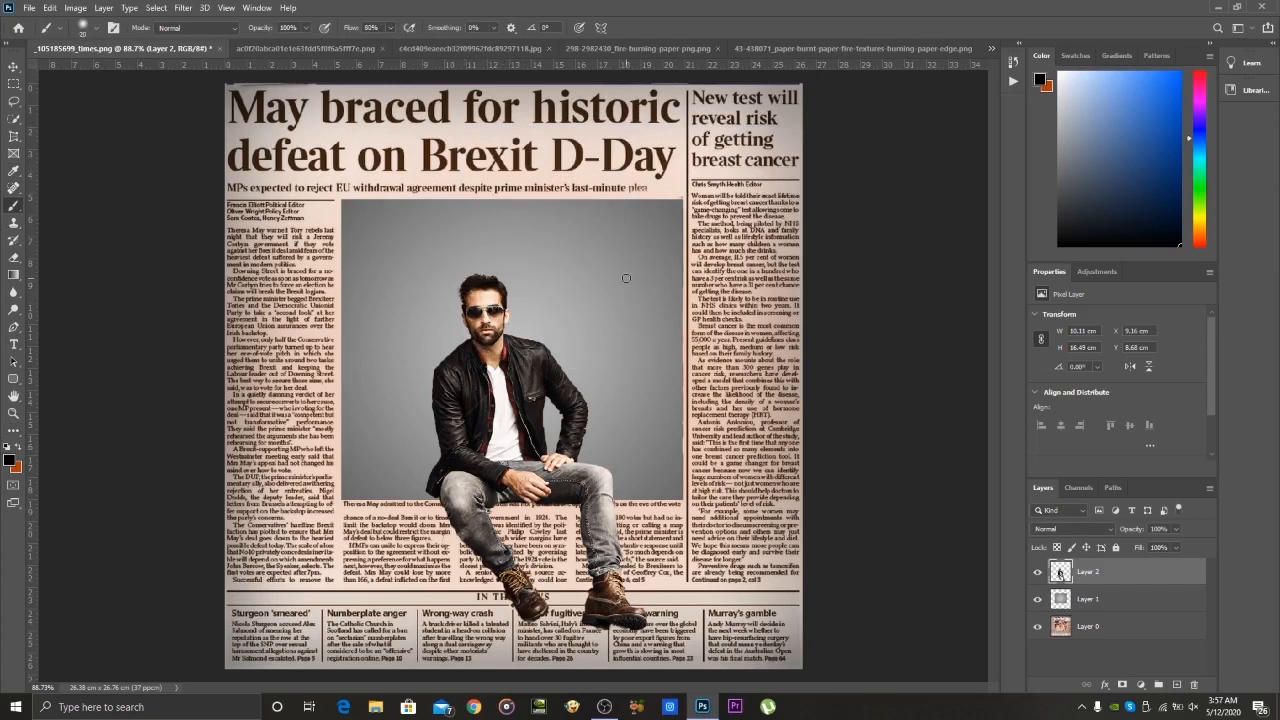
# Hide Layer 2 and tint the photo area on Layer 1 with an orange soft round brush of about 1450 px at 3% opacity
pyautogui.hotkey('alt', '[')
pyautogui.click(1036, 572)
pyautogui.press('x')
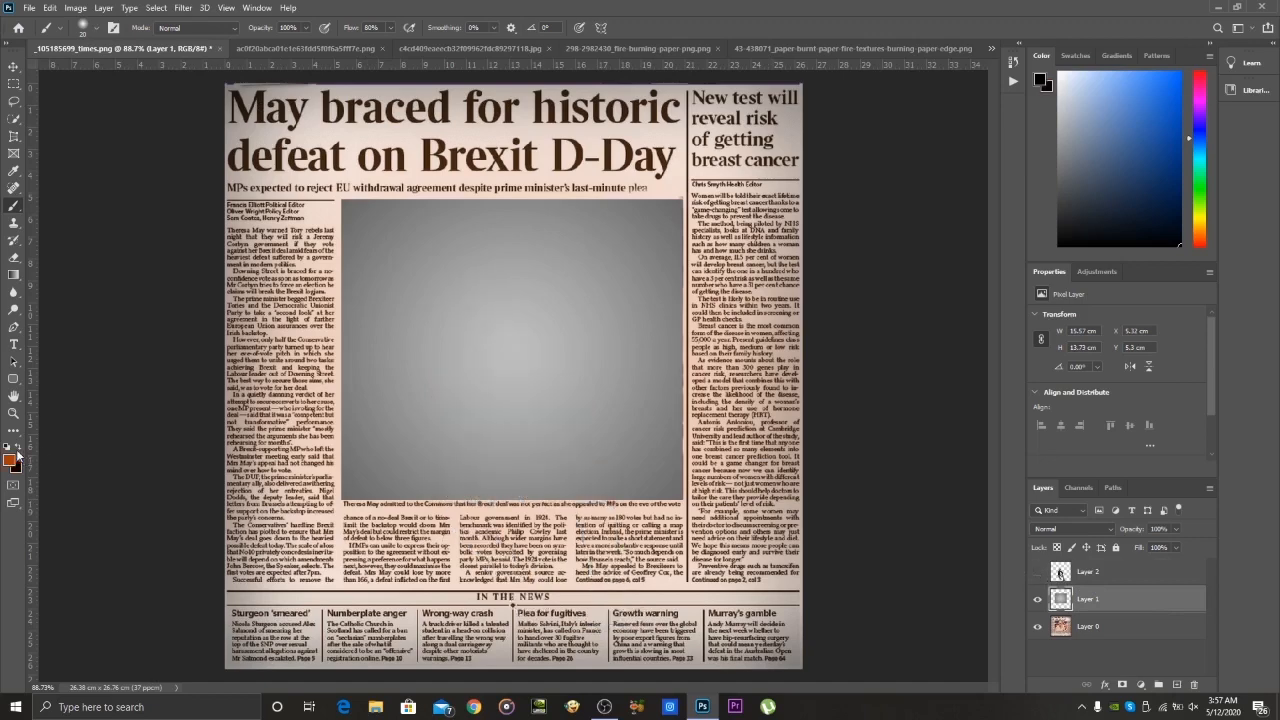
pyautogui.click(306, 28)
pyautogui.click(86, 27)
pyautogui.moveTo(126, 50); pyautogui.dragTo(150, 52)
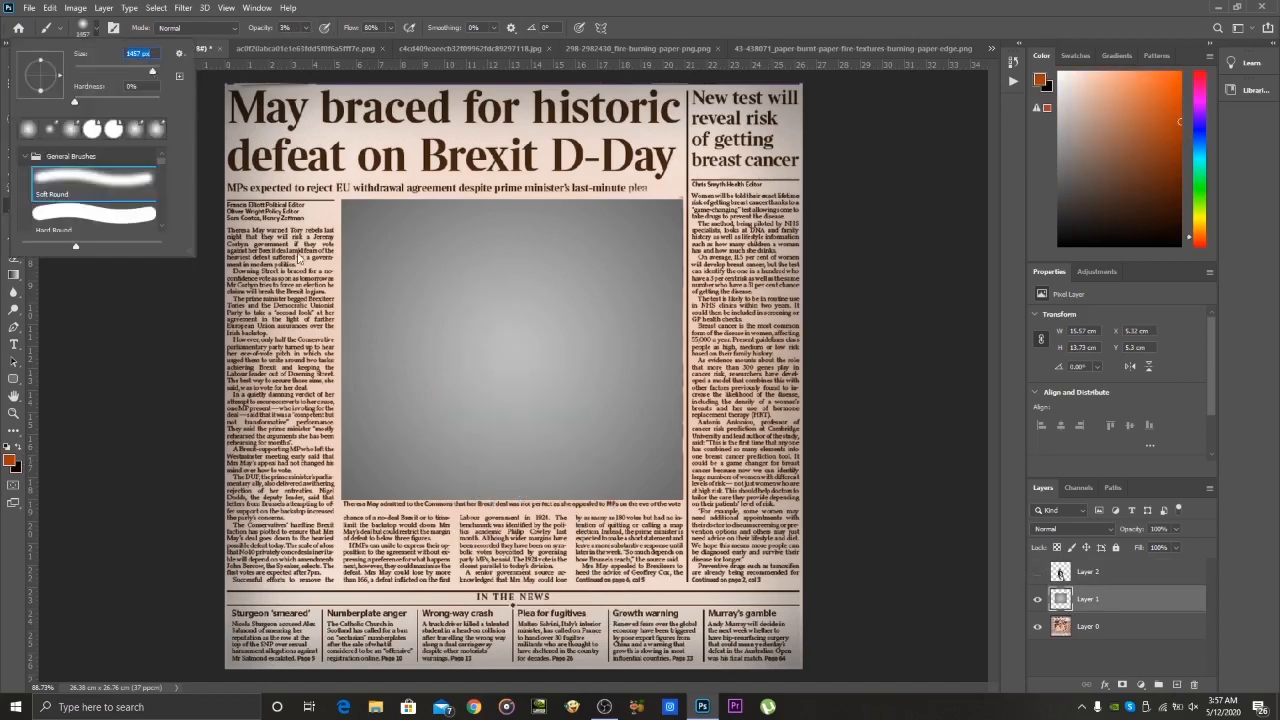
pyautogui.click(515, 355)
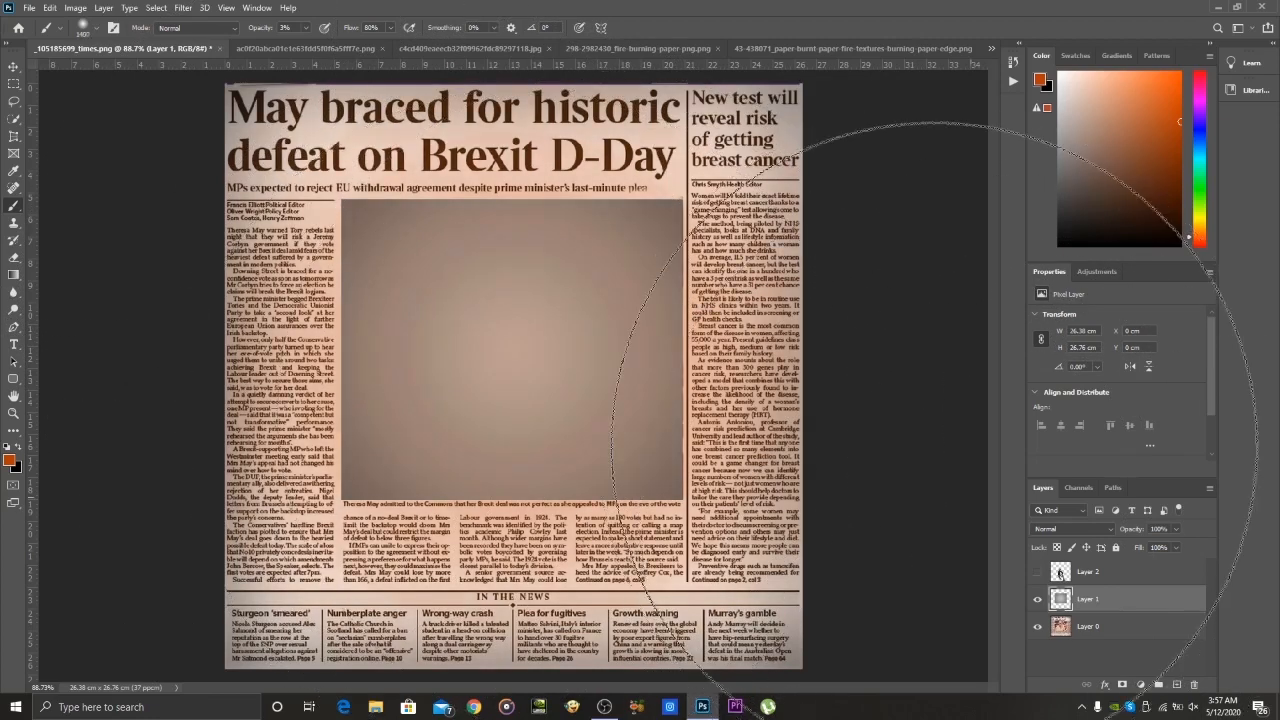
# Reduce the orange brush to about 600 px for Layer 1
pyautogui.press('[')
pyautogui.press('[')
pyautogui.press('[')
pyautogui.press('[')
pyautogui.press('[')
pyautogui.press('[')
pyautogui.press('[')
pyautogui.press('[')
pyautogui.press('[')
pyautogui.press('[')
pyautogui.press('[')
pyautogui.press('[')
pyautogui.press(']')
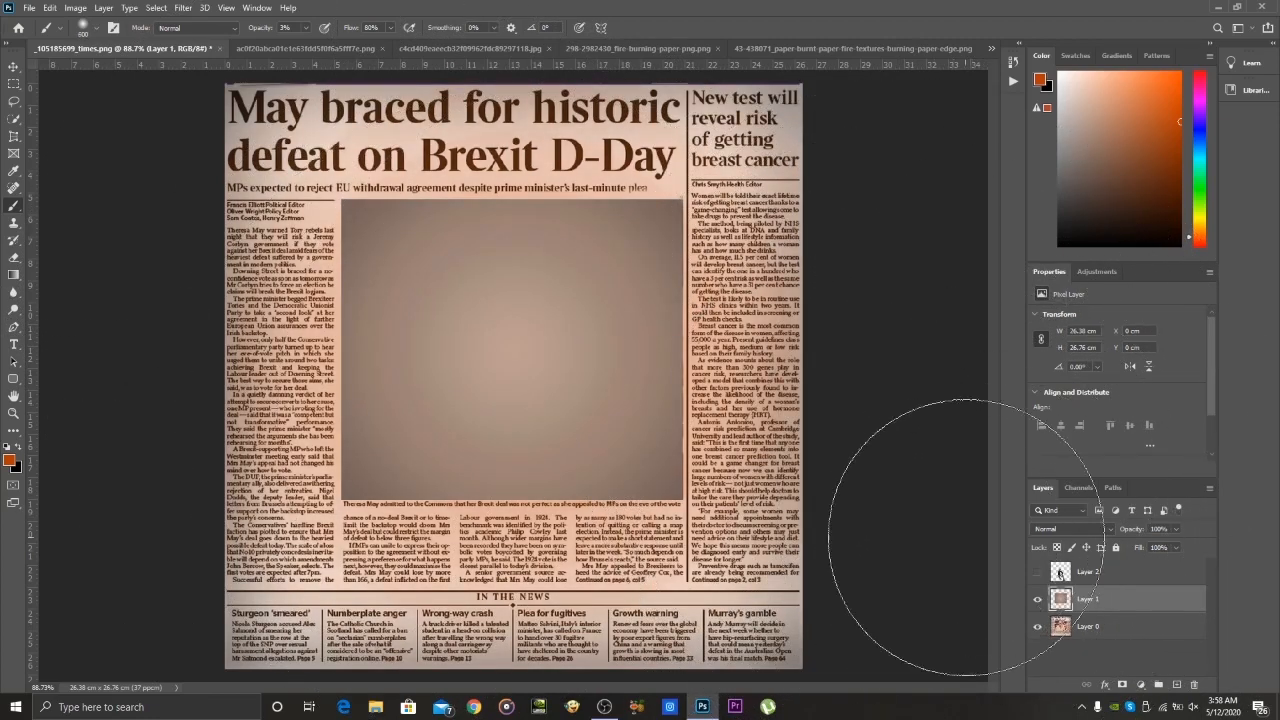
# Show Layer 2, compare the composition with and without the tinted Layer 1, and hide Layer 2 again
pyautogui.click(1038, 572)
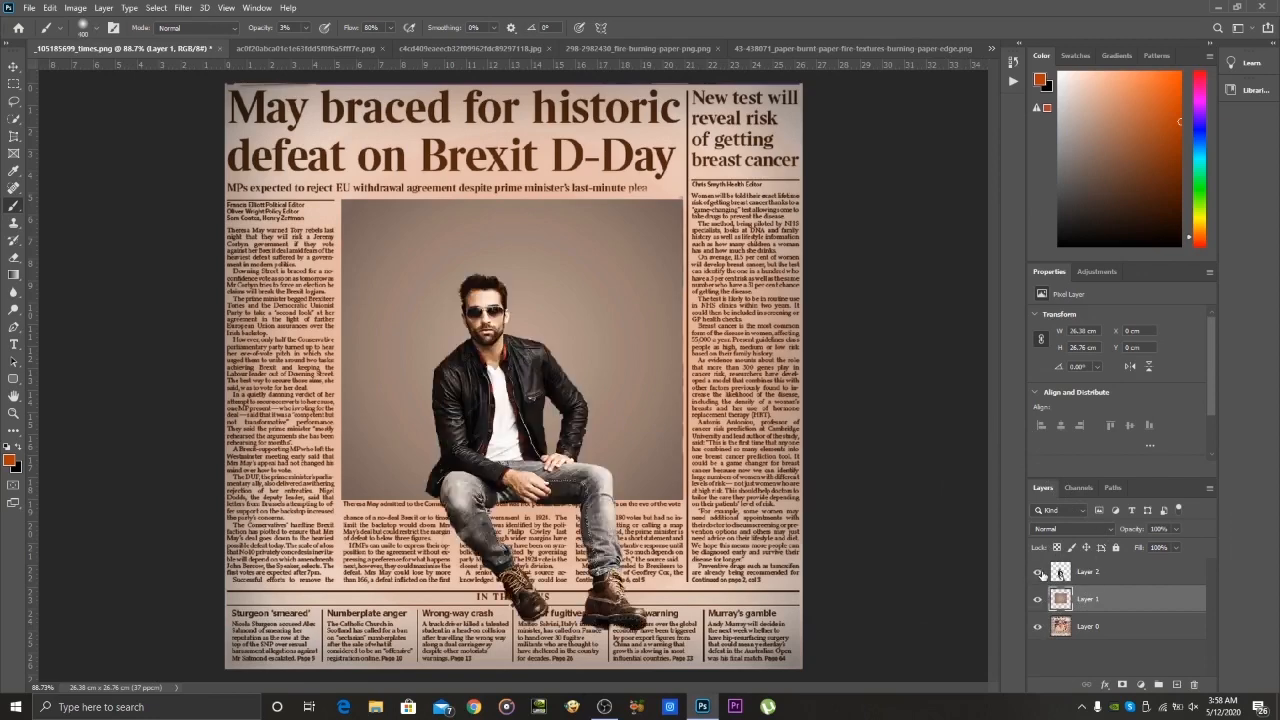
pyautogui.click(1037, 599)
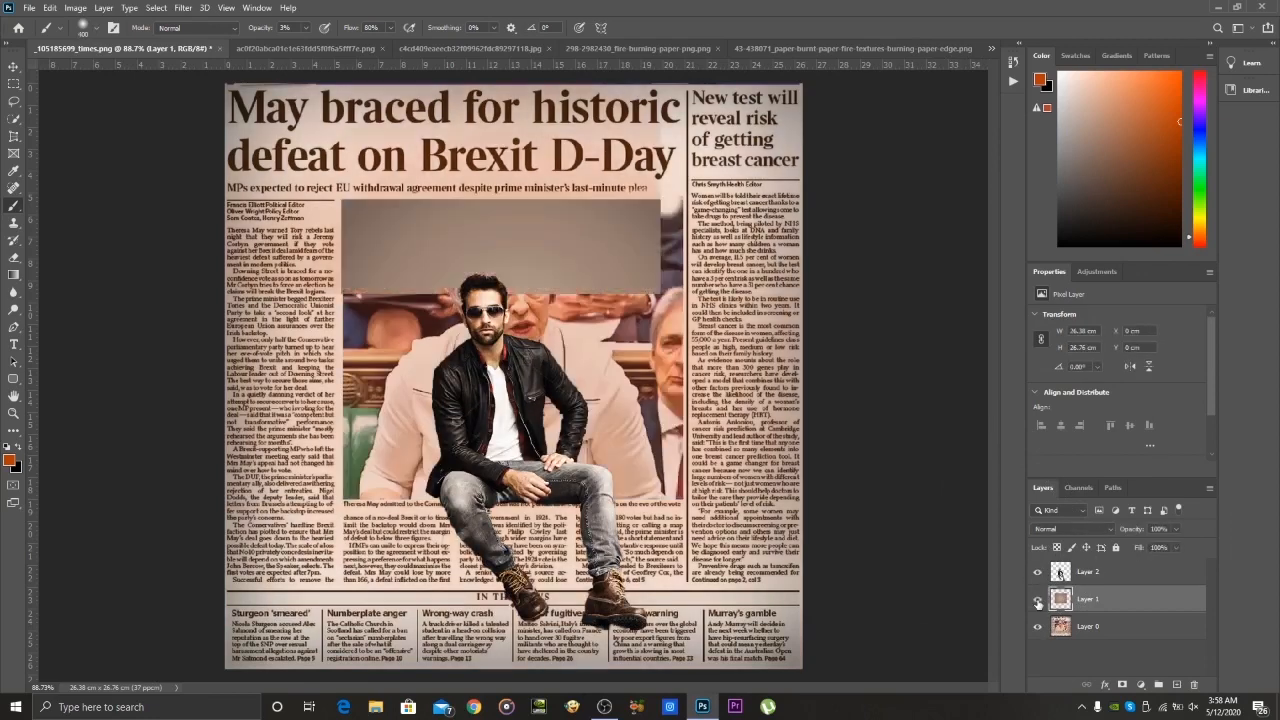
pyautogui.click(1037, 599)
pyautogui.click(1038, 572)
# Select the newspaper area surrounding the photo on Layer 1, erase its orange tint, deselect, and show Layer 2
pyautogui.click(14, 135)
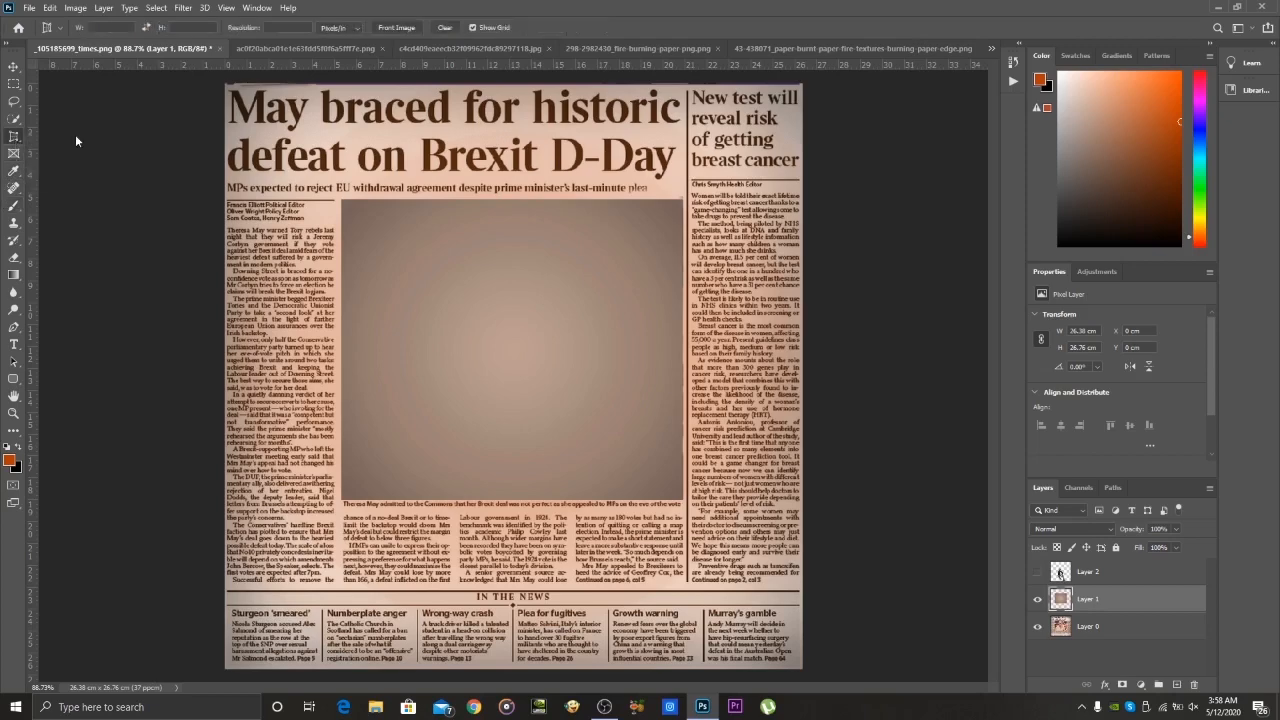
pyautogui.click(14, 83)
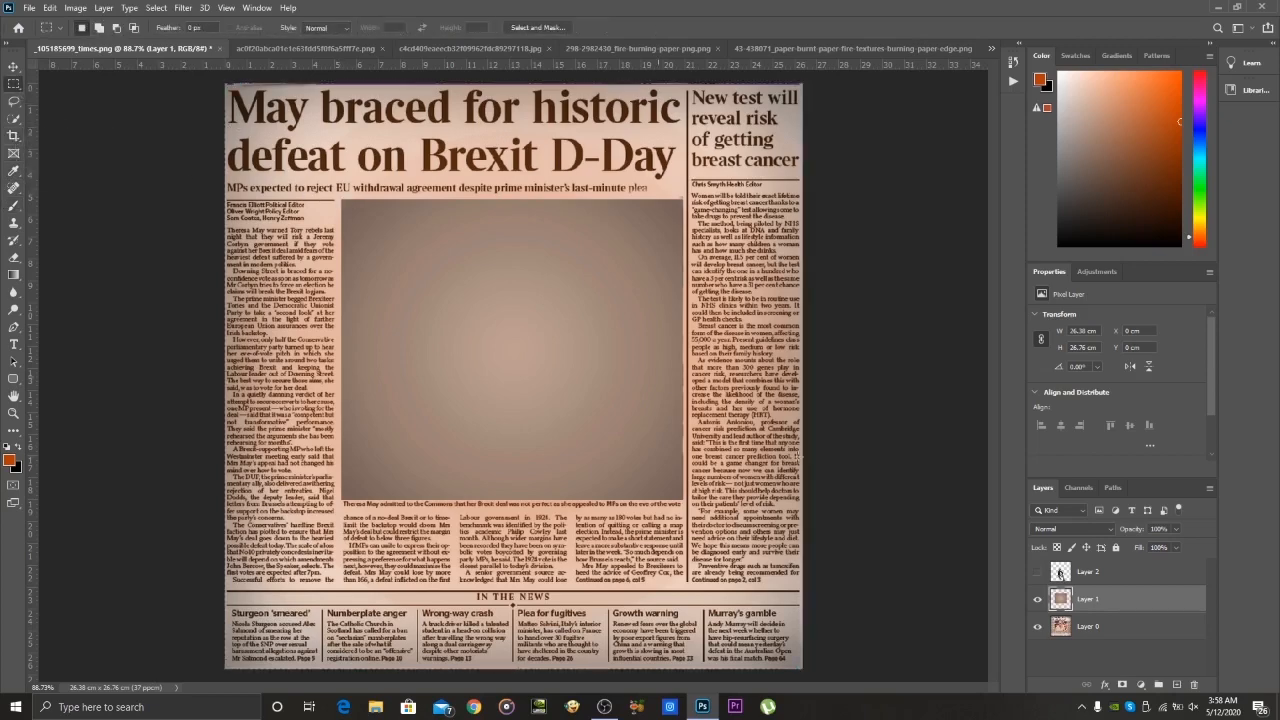
pyautogui.keyDown('ctrl'); pyautogui.click(1060, 600); pyautogui.keyUp('ctrl')
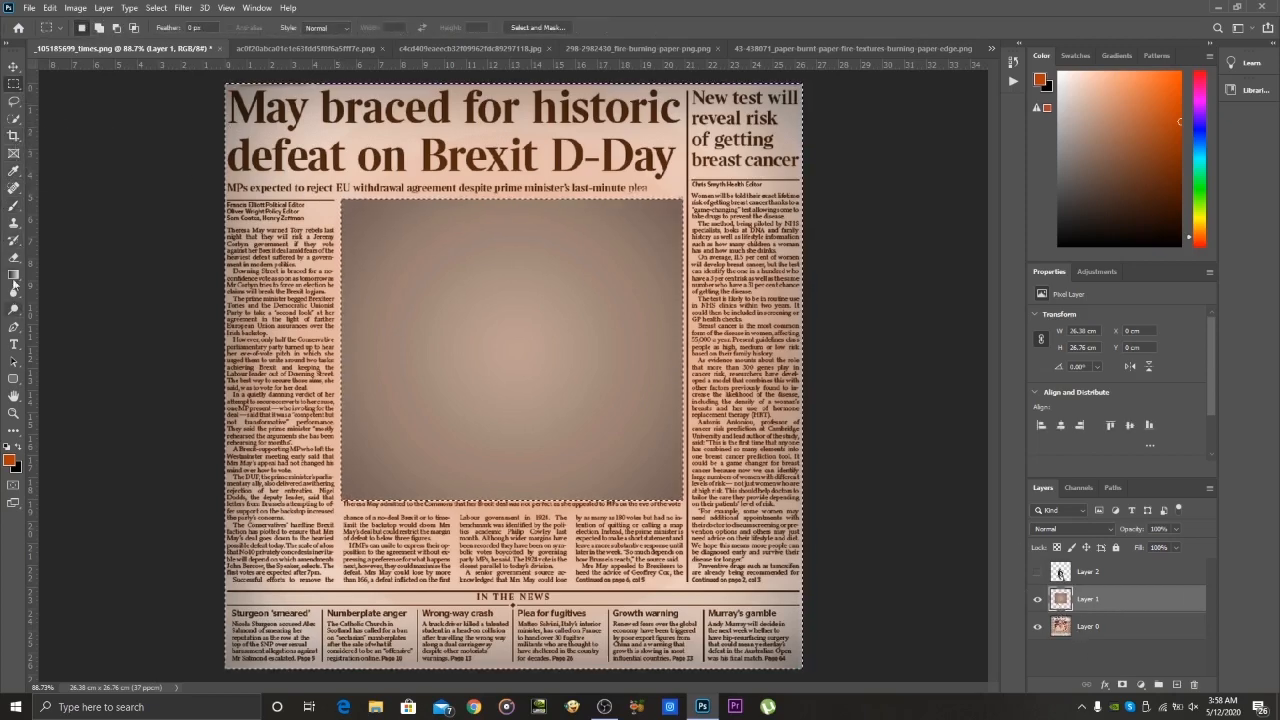
pyautogui.click(14, 257)
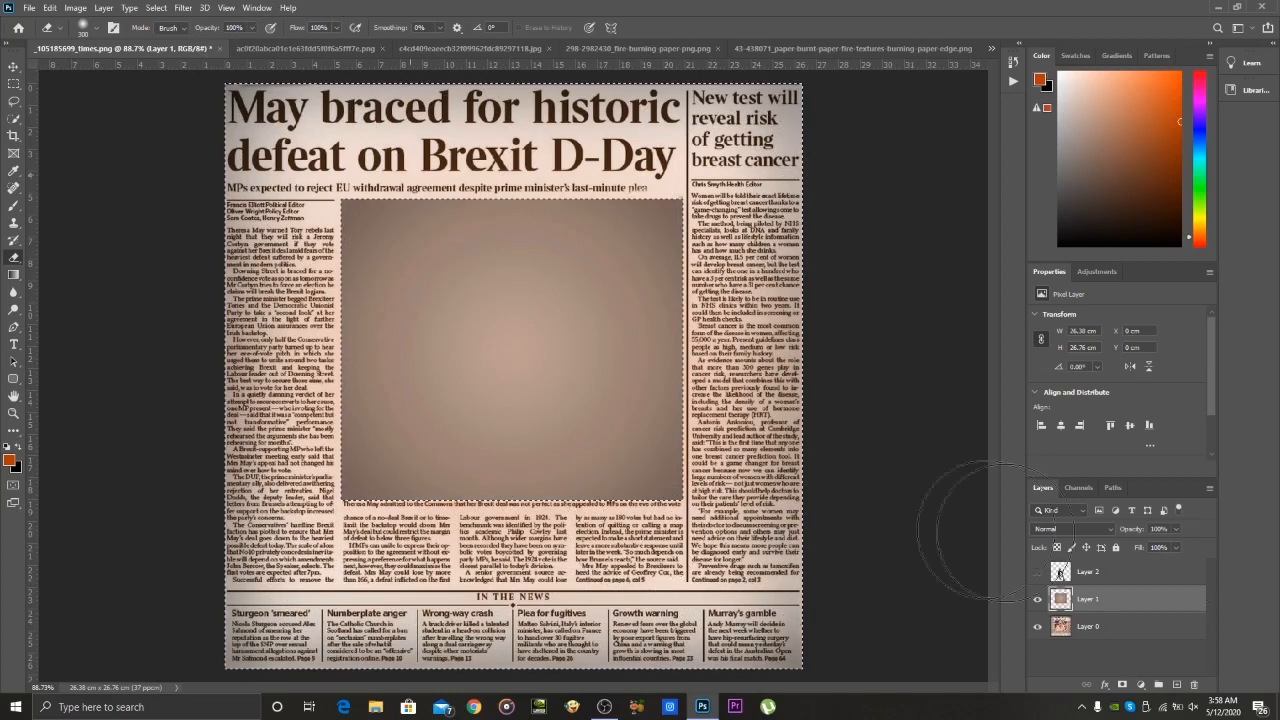
pyautogui.click(1037, 571)
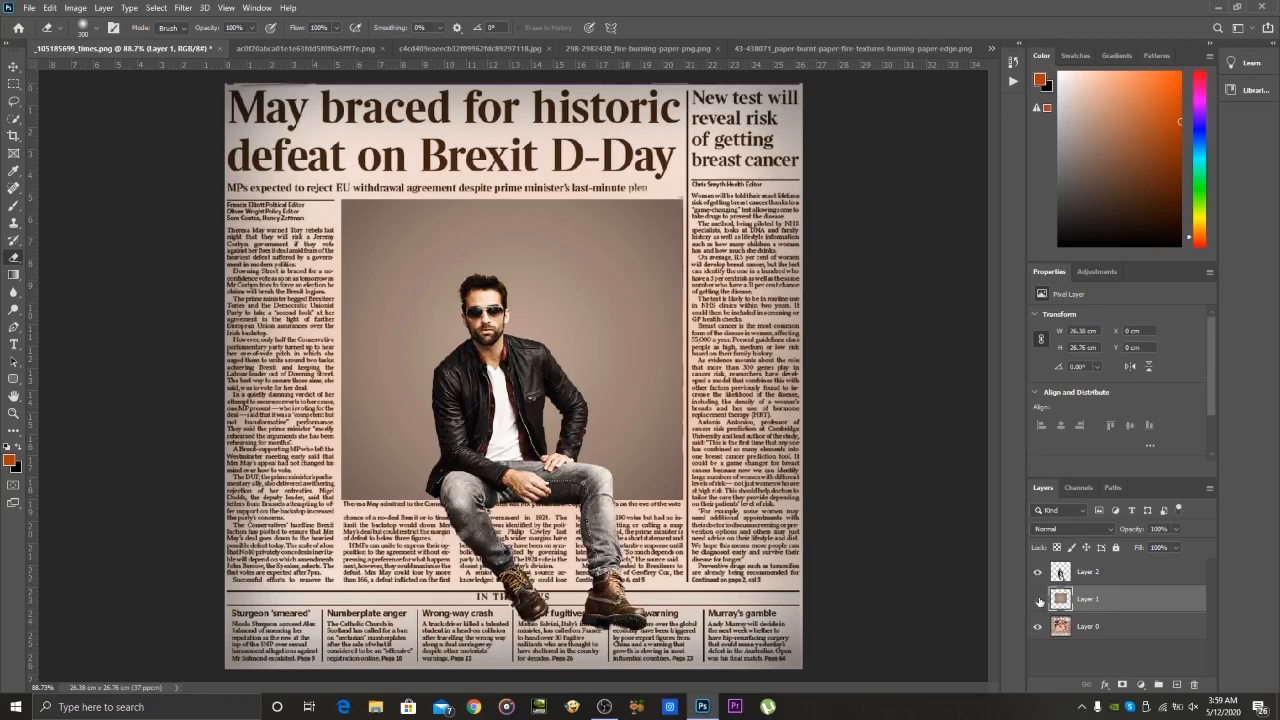
# Compare the composition with Layer 1 and Layer 2 each hidden and shown
pyautogui.click(1038, 599)
pyautogui.click(1038, 599)
pyautogui.click(1038, 572)
pyautogui.click(1038, 572)
# Add a black drop shadow to Layer 2 with 100% opacity, 18 px distance and 3 px size
pyautogui.click(1060, 572)
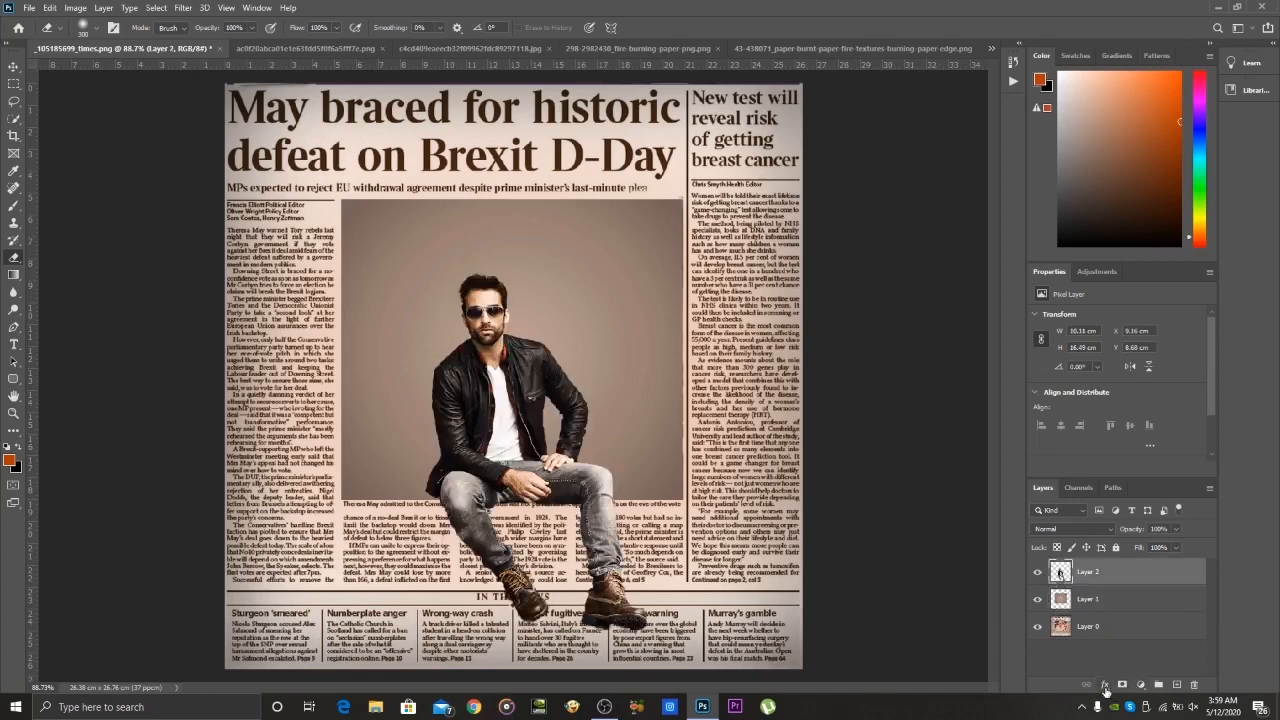
pyautogui.click(1118, 687)
pyautogui.click(1115, 683)
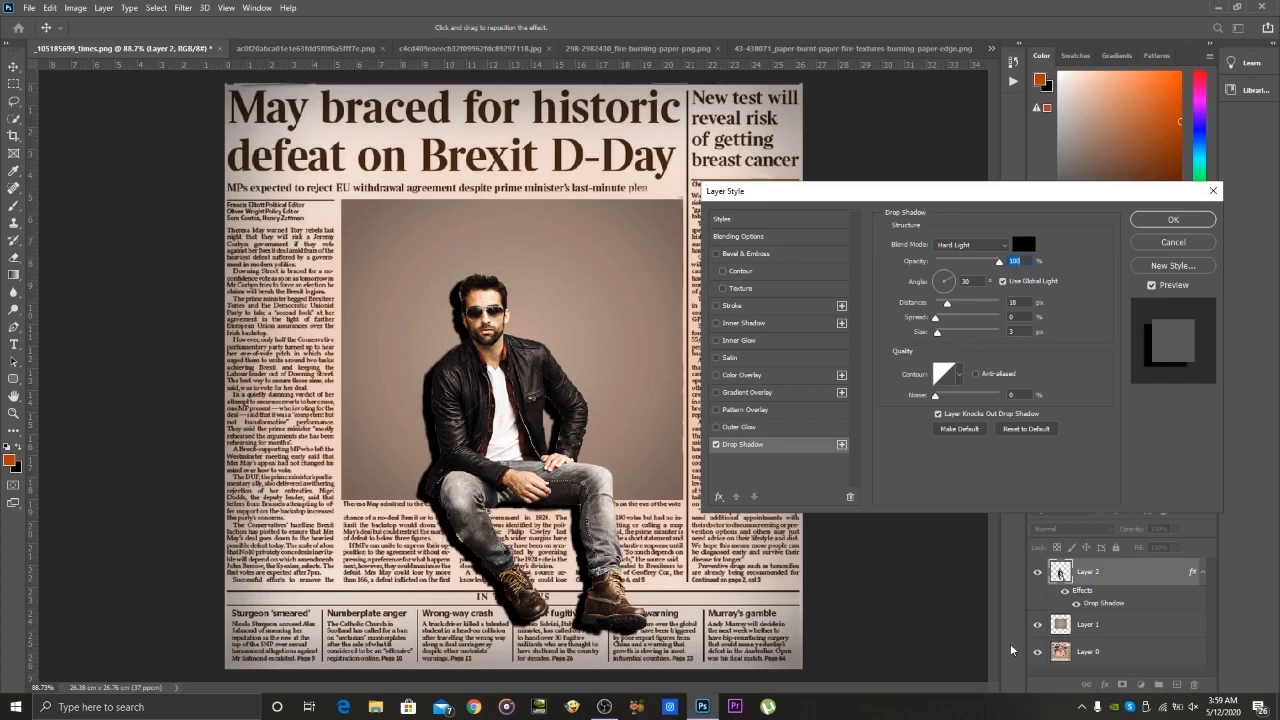
# Try Multiply, Lighten and Hard Light for the drop shadow, choose Soft Light as its blend mode, and apply the layer style
pyautogui.click(1005, 245)
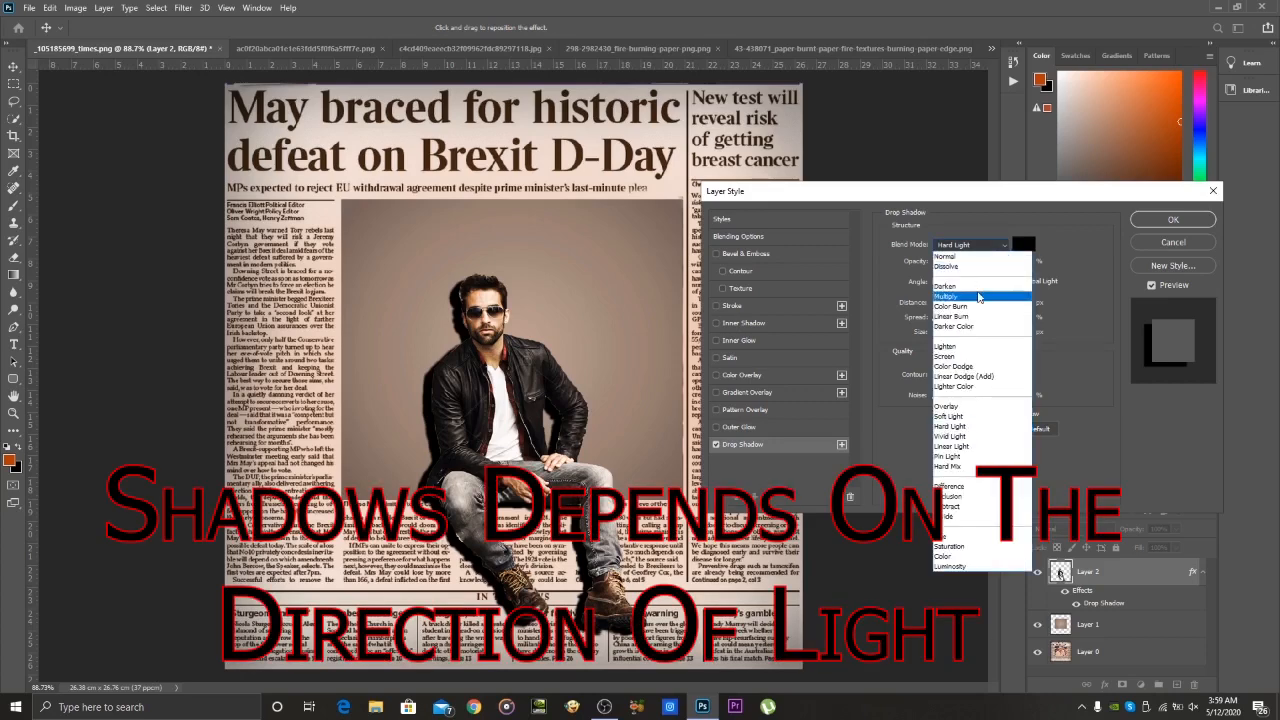
pyautogui.click(978, 295)
pyautogui.click(984, 245)
pyautogui.click(986, 356)
pyautogui.click(986, 245)
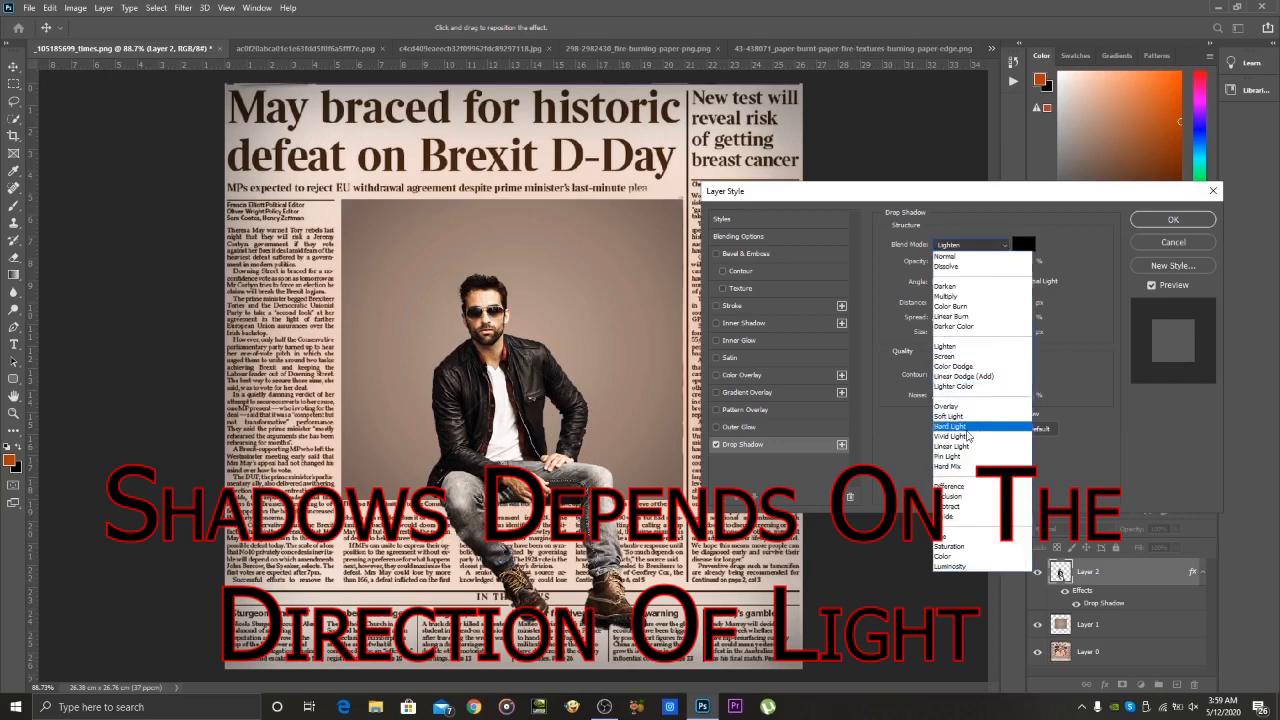
pyautogui.click(972, 427)
pyautogui.click(986, 245)
pyautogui.click(980, 417)
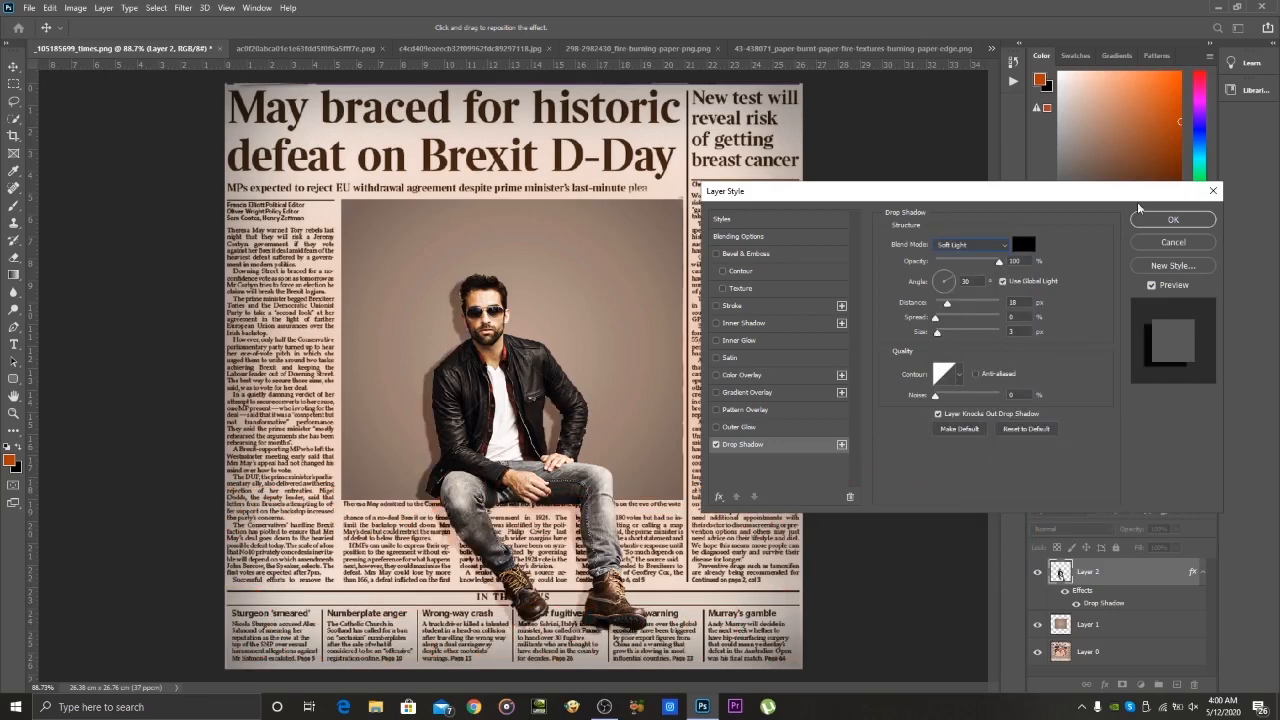
pyautogui.click(1165, 219)
# Duplicate the man's layer twice with its drop shadow, and lower the opacity of Layer 2 copy 2 to about 75%
pyautogui.hotkey('ctrl', 'j')
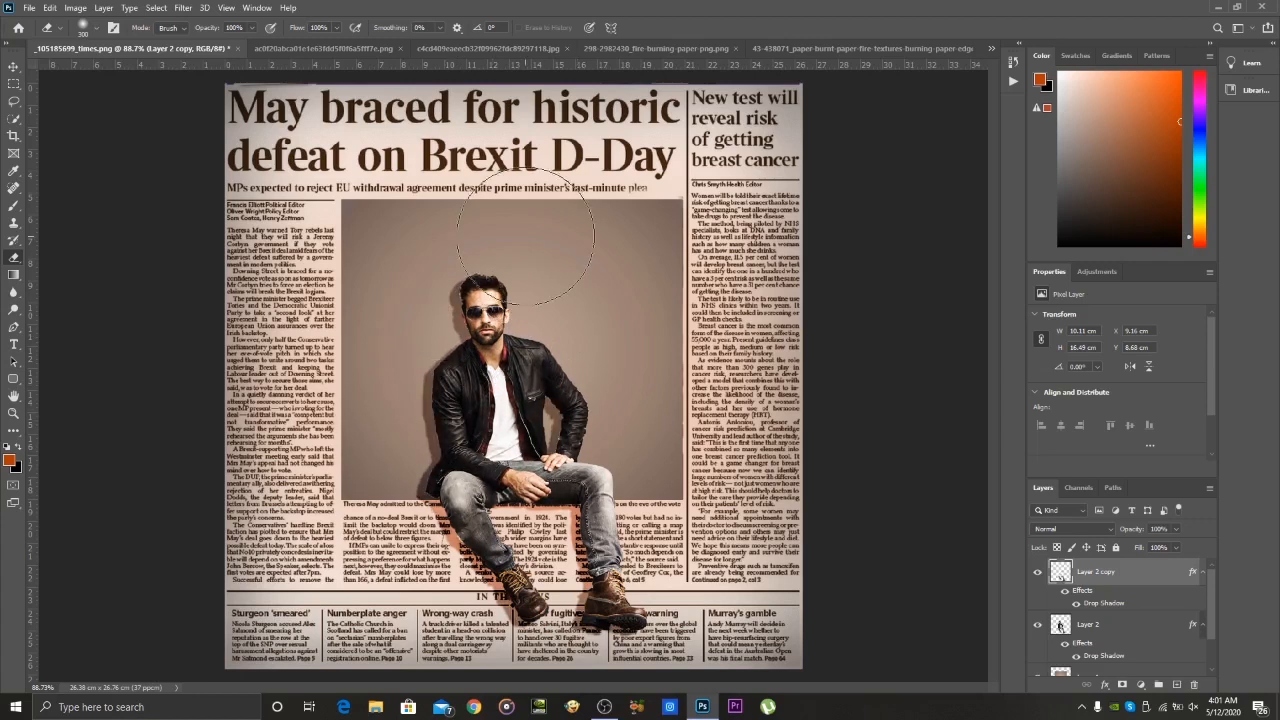
pyautogui.click(1176, 684)
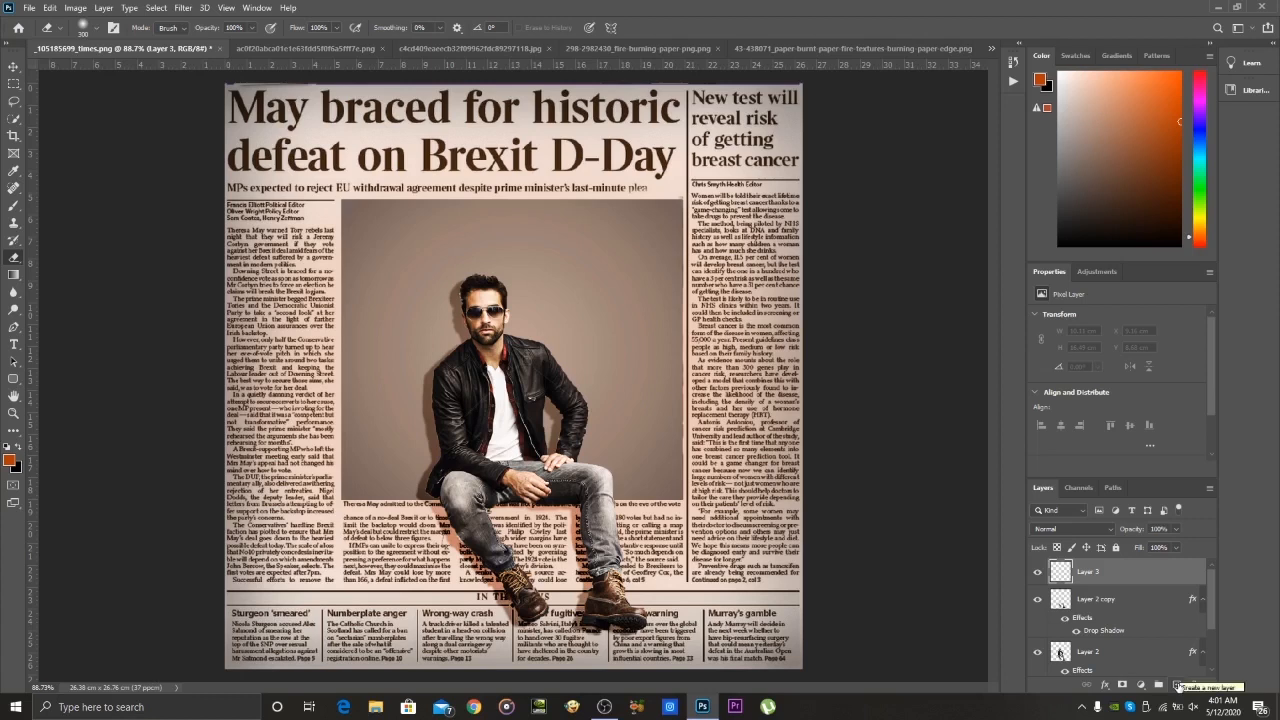
pyautogui.hotkey('ctrl', 'z')
pyautogui.hotkey('ctrl', 'j')
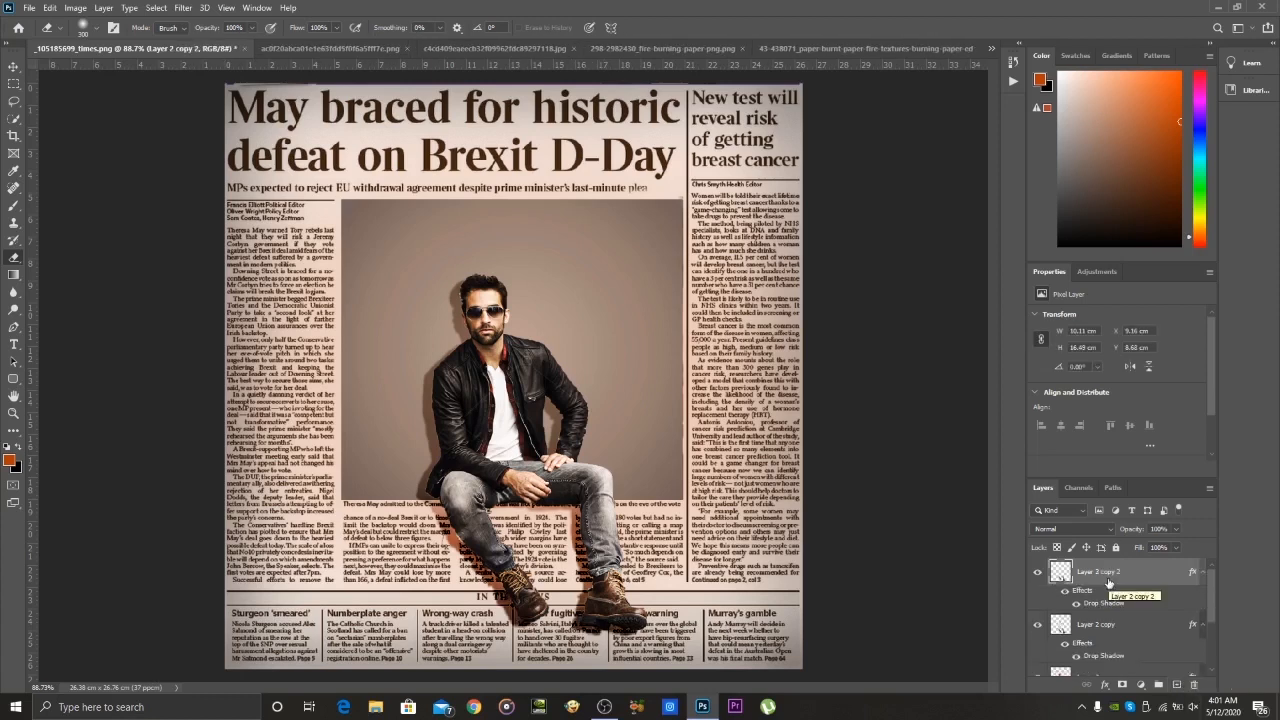
pyautogui.click(1176, 528)
pyautogui.moveTo(1182, 547); pyautogui.dragTo(1162, 547)
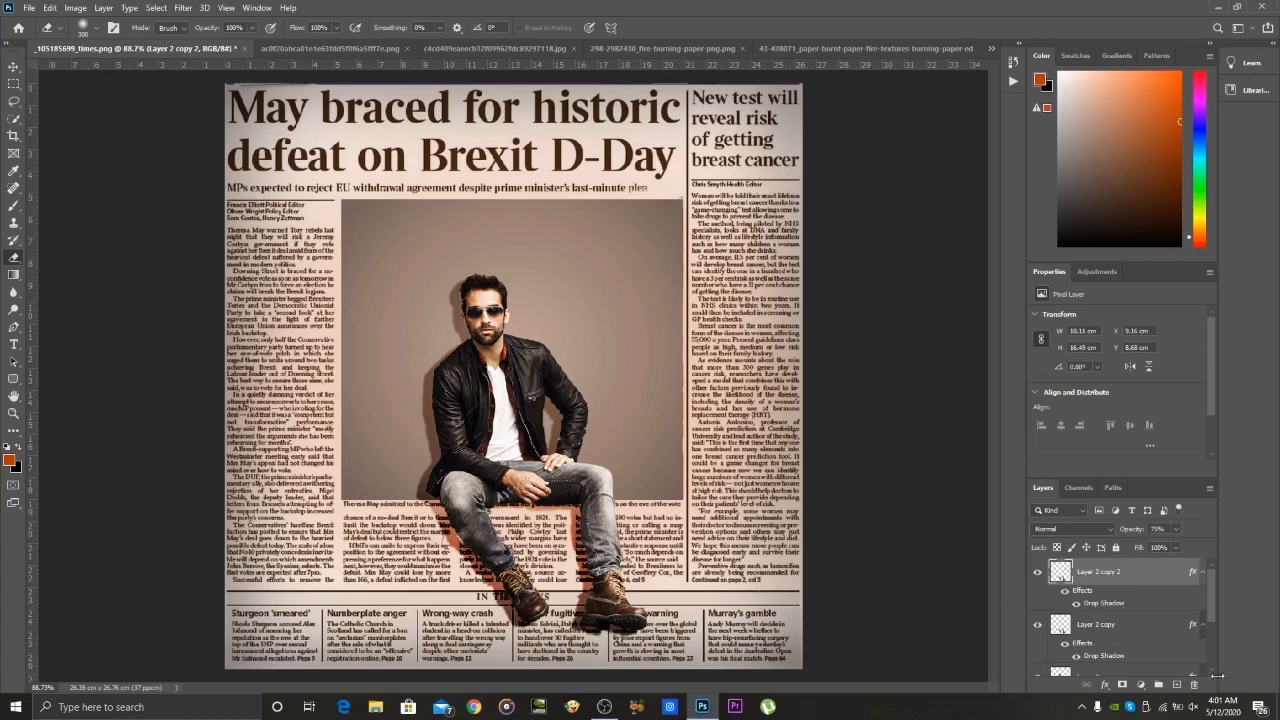
# Create a new Layer 3 and set up a soft black brush with 54% opacity and 12% flow
pyautogui.click(1176, 685)
pyautogui.press('x')
pyautogui.click(14, 205)
pyautogui.click(60, 205)
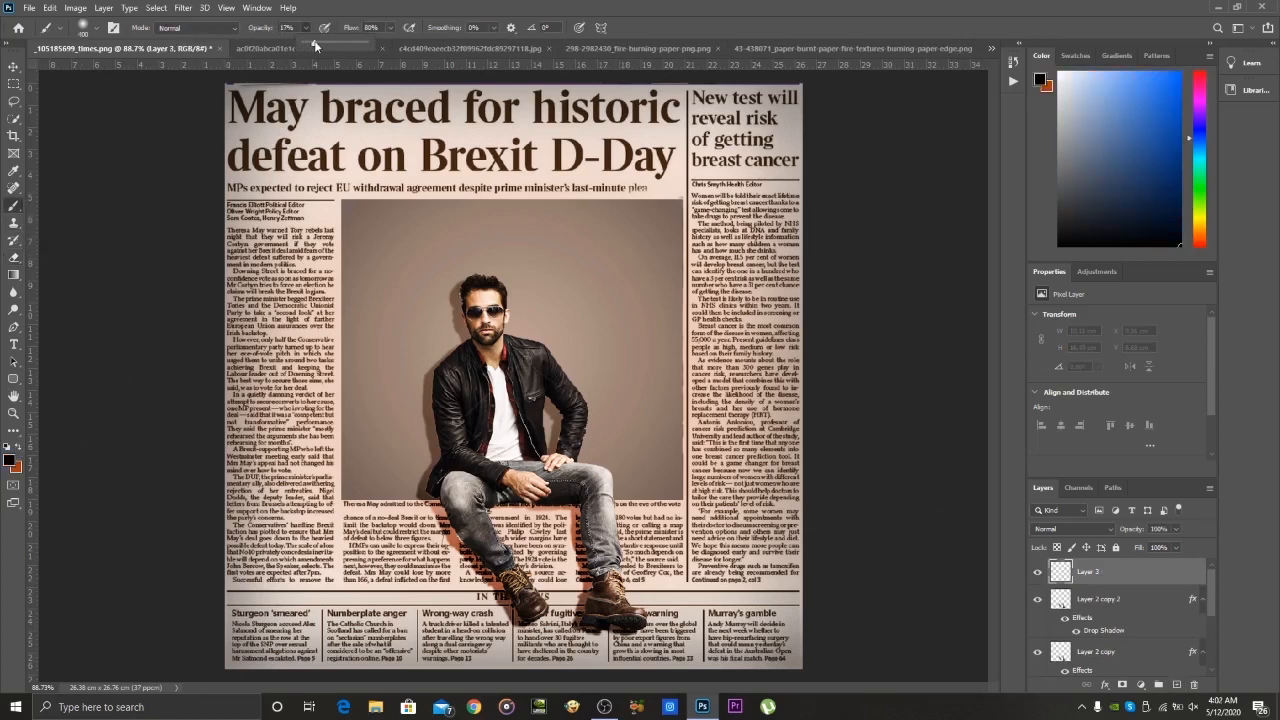
pyautogui.moveTo(351, 43); pyautogui.dragTo(385, 47)
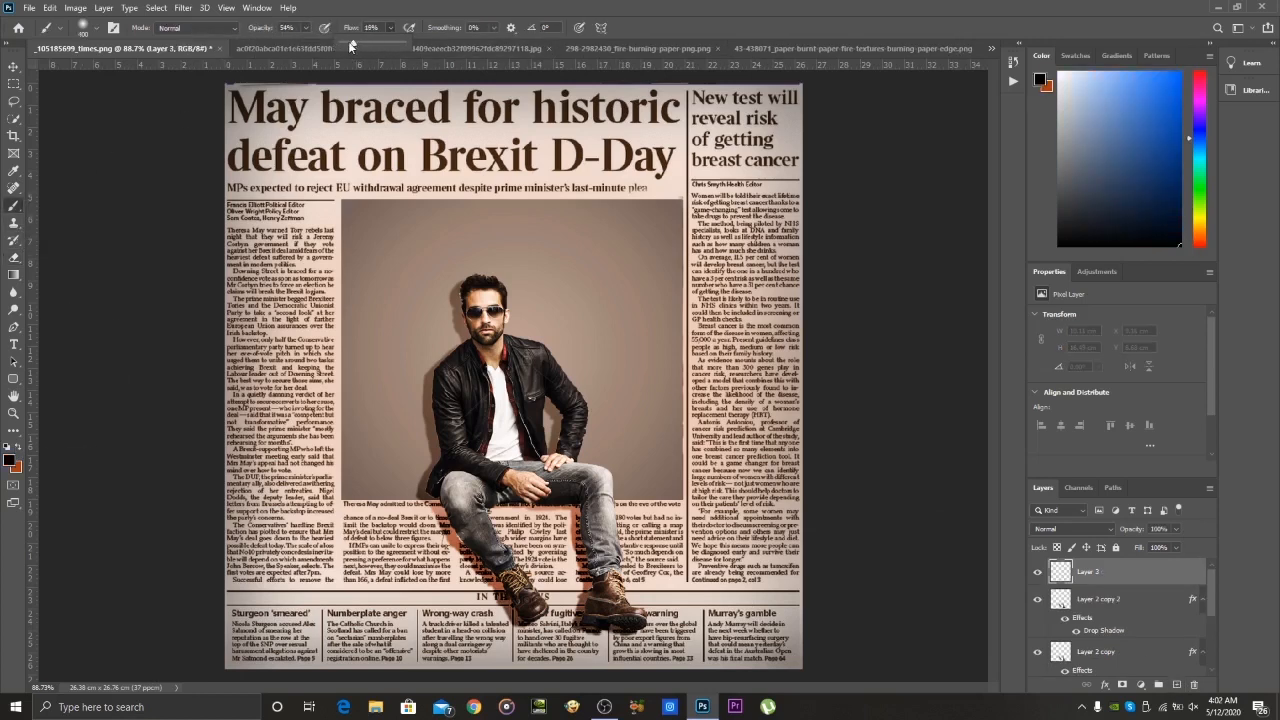
# Reorder the layers so that Layer 2 is on top, directly above Layer 3 and Layer 2 copy 2
pyautogui.moveTo(1180, 583); pyautogui.dragTo(1216, 617)
pyautogui.click(1172, 607)
pyautogui.moveTo(1168, 645); pyautogui.dragTo(1167, 586)
pyautogui.moveTo(1214, 612); pyautogui.dragTo(1214, 595)
pyautogui.moveTo(1175, 640); pyautogui.dragTo(1214, 587)
pyautogui.moveTo(1162, 573); pyautogui.dragTo(1160, 637)
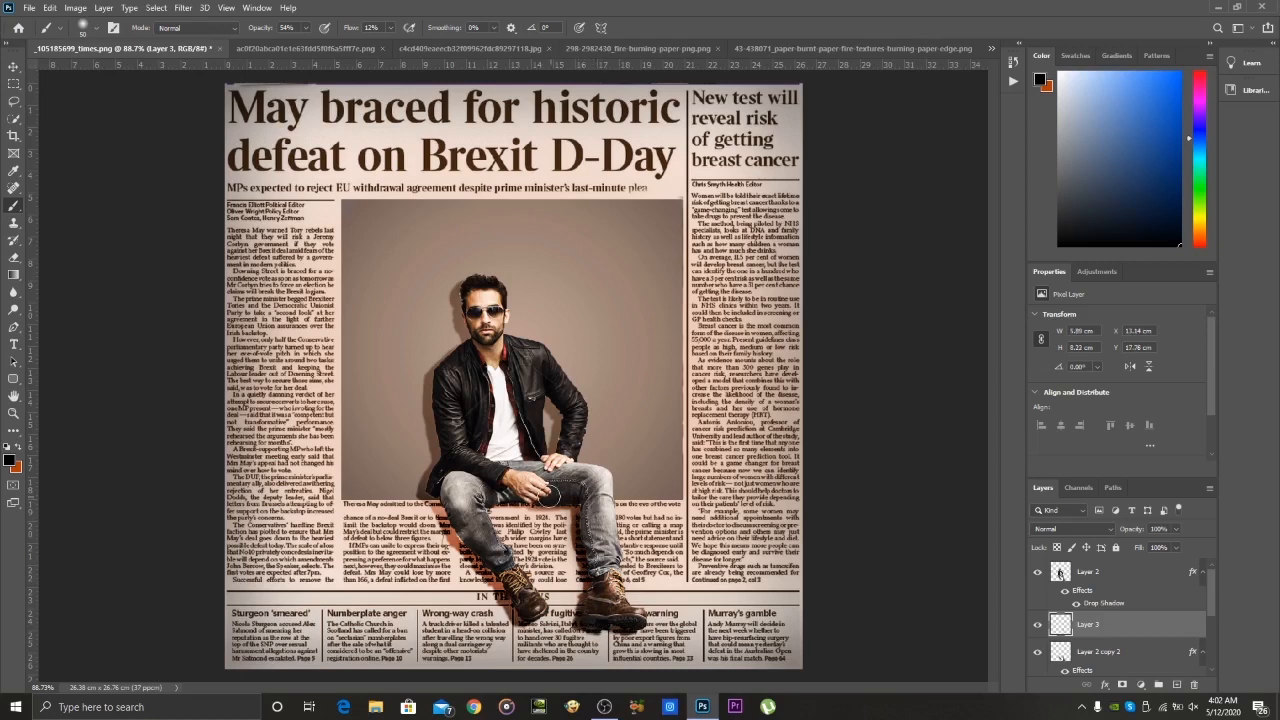
# Paint a soft black shadow around the man's thighs on Layer 3, try Hard Mix, and set its blend mode to Luminosity
pyautogui.moveTo(450, 505); pyautogui.dragTo(476, 556)
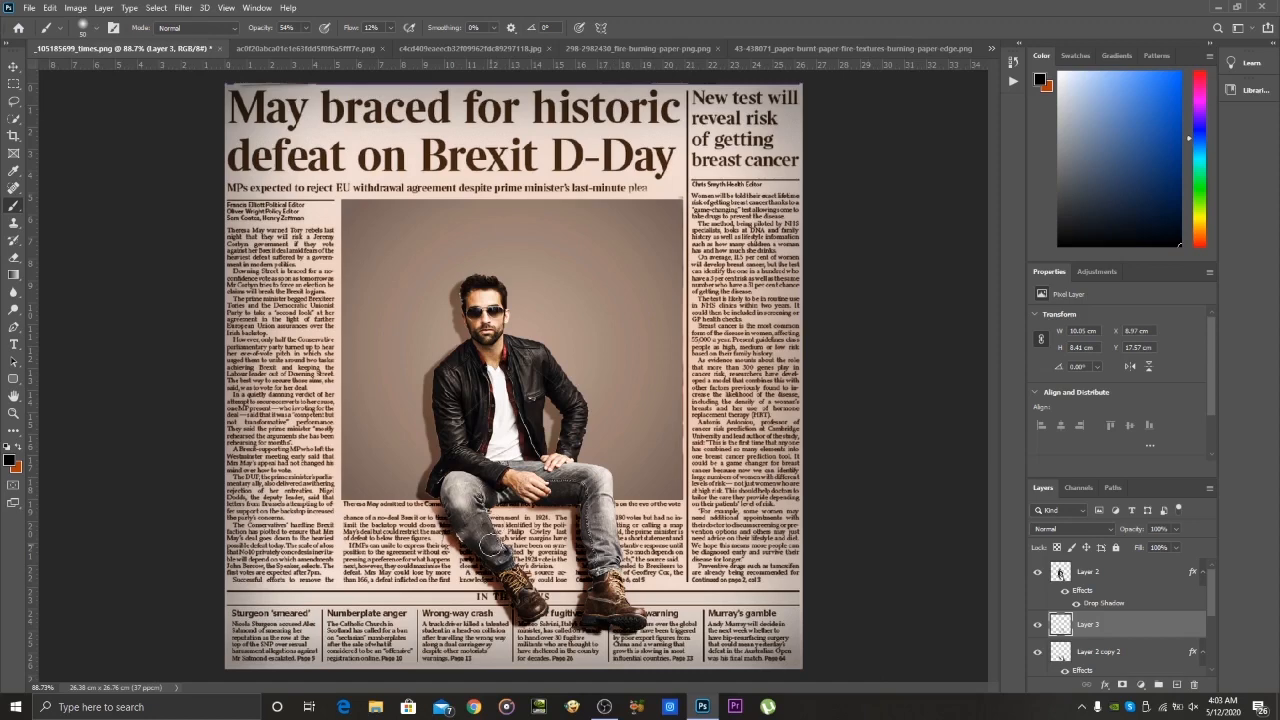
pyautogui.click(1102, 530)
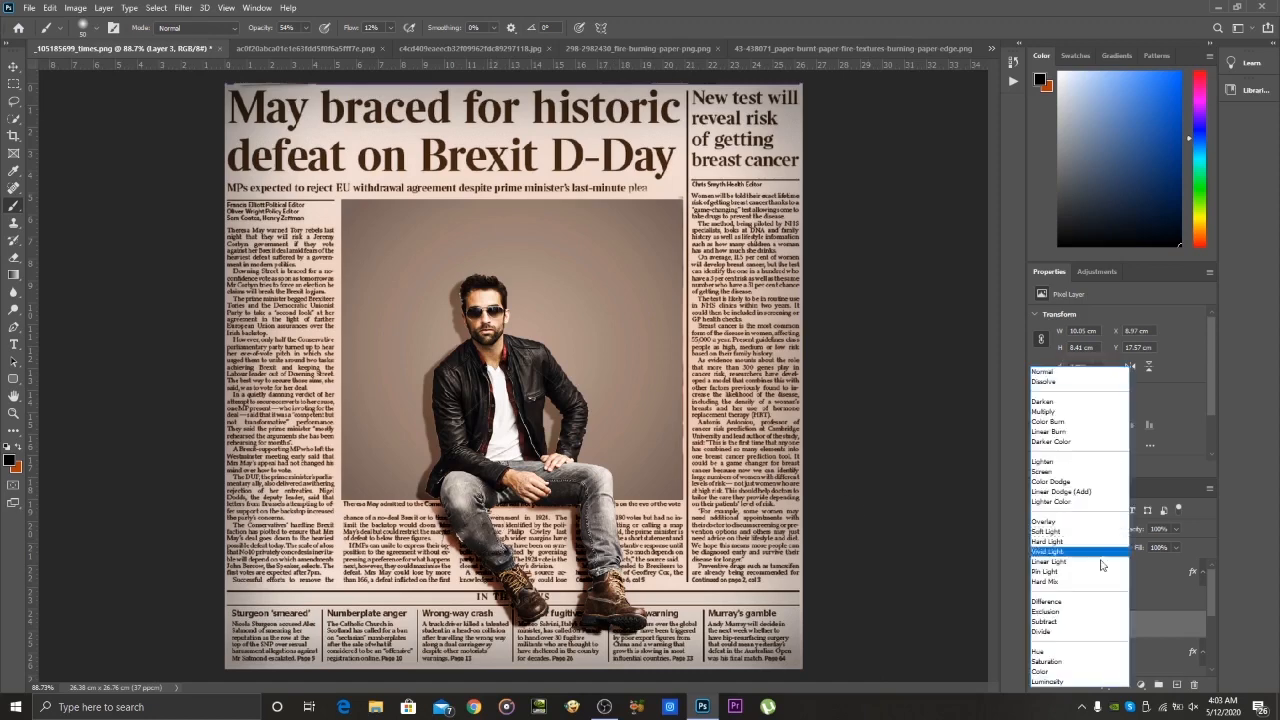
pyautogui.click(1094, 583)
pyautogui.click(1101, 530)
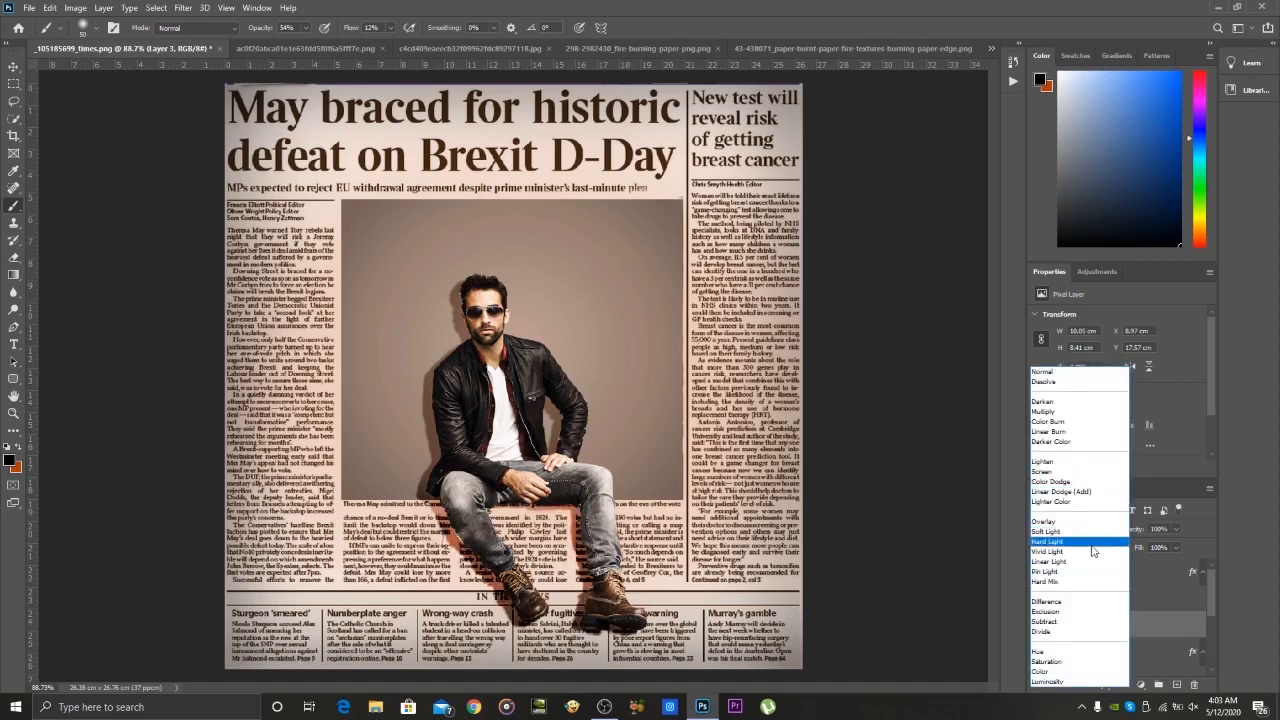
pyautogui.click(1090, 683)
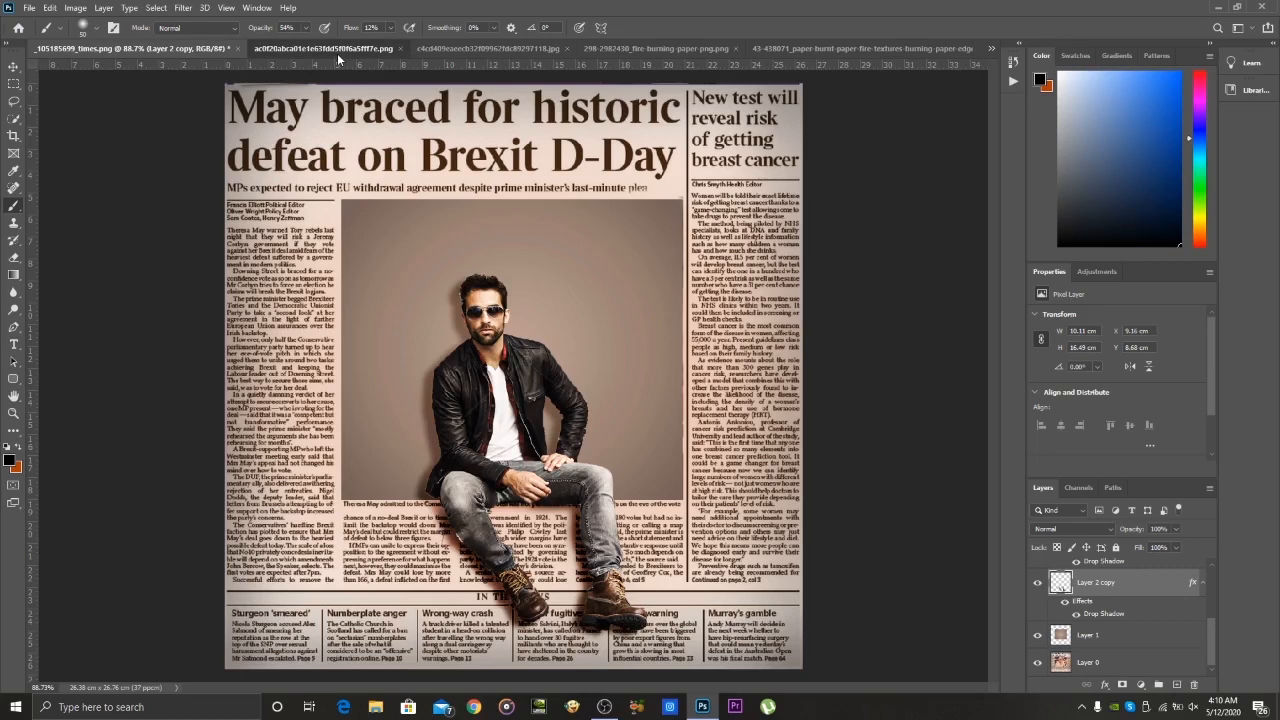
pyautogui.click(338, 49)
pyautogui.click(466, 49)
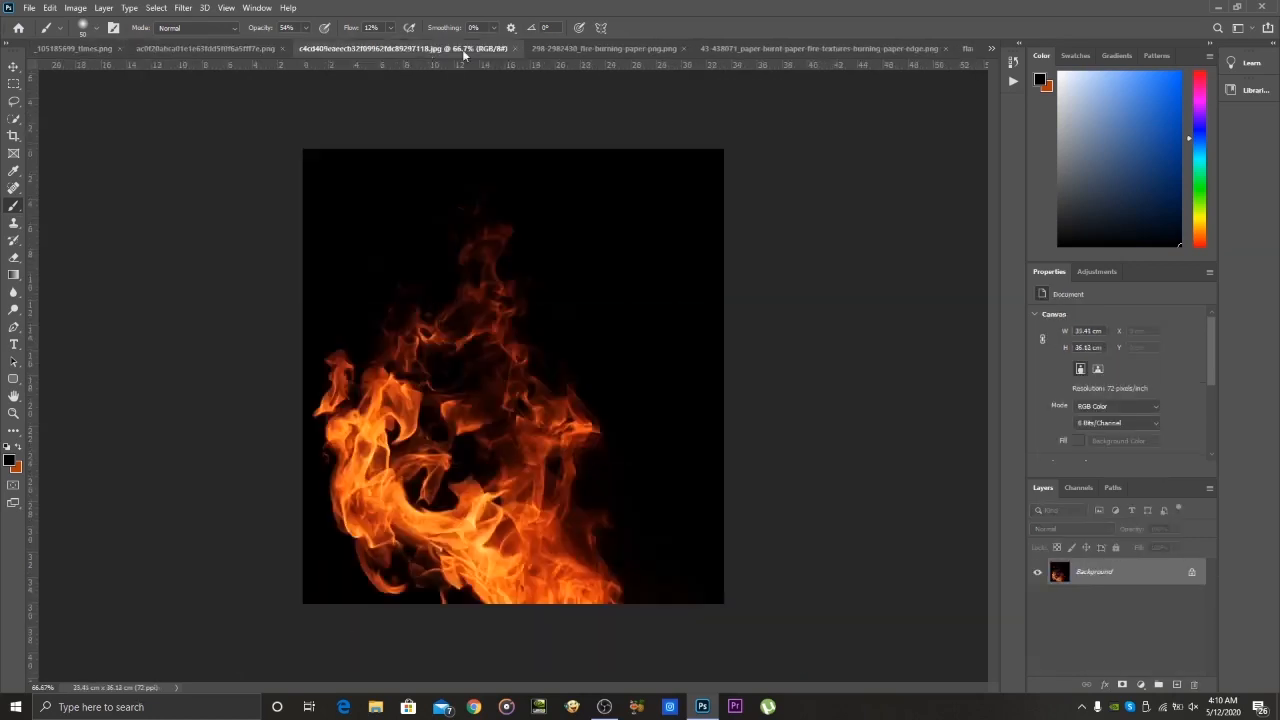
pyautogui.click(586, 49)
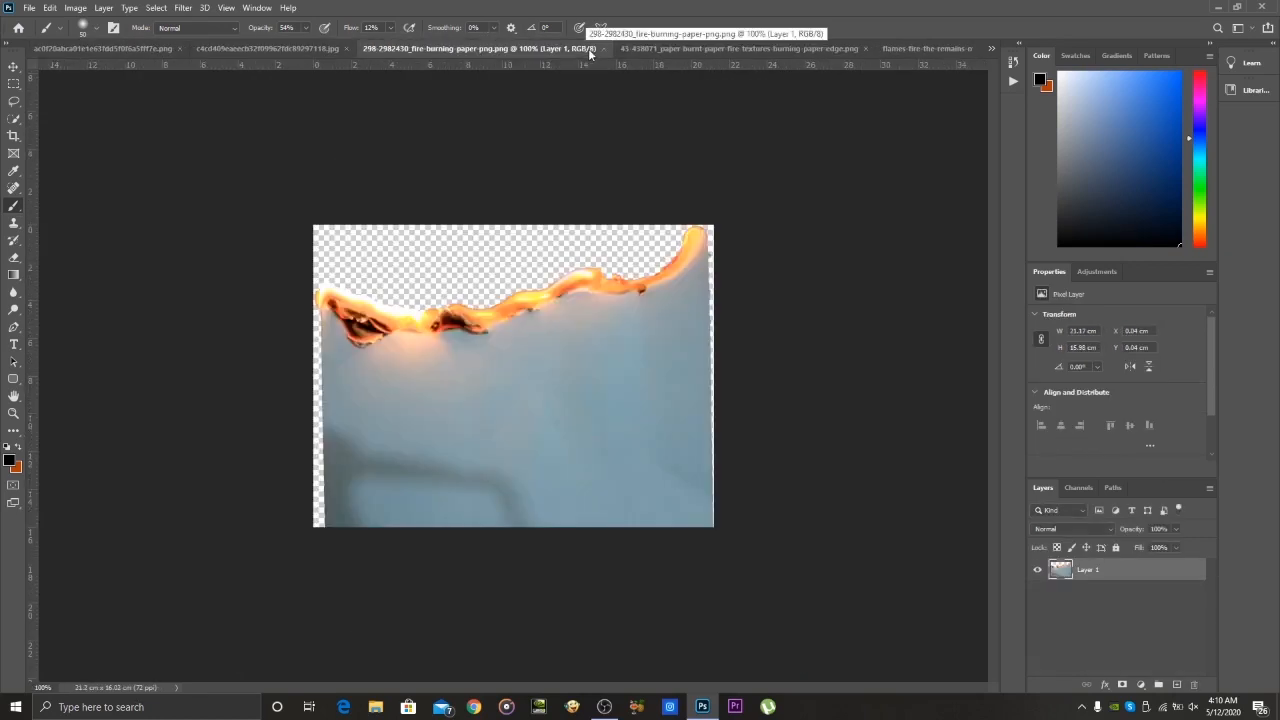
pyautogui.rightClick(15, 136)
pyautogui.click(50, 149)
pyautogui.moveTo(311, 223); pyautogui.dragTo(725, 546)
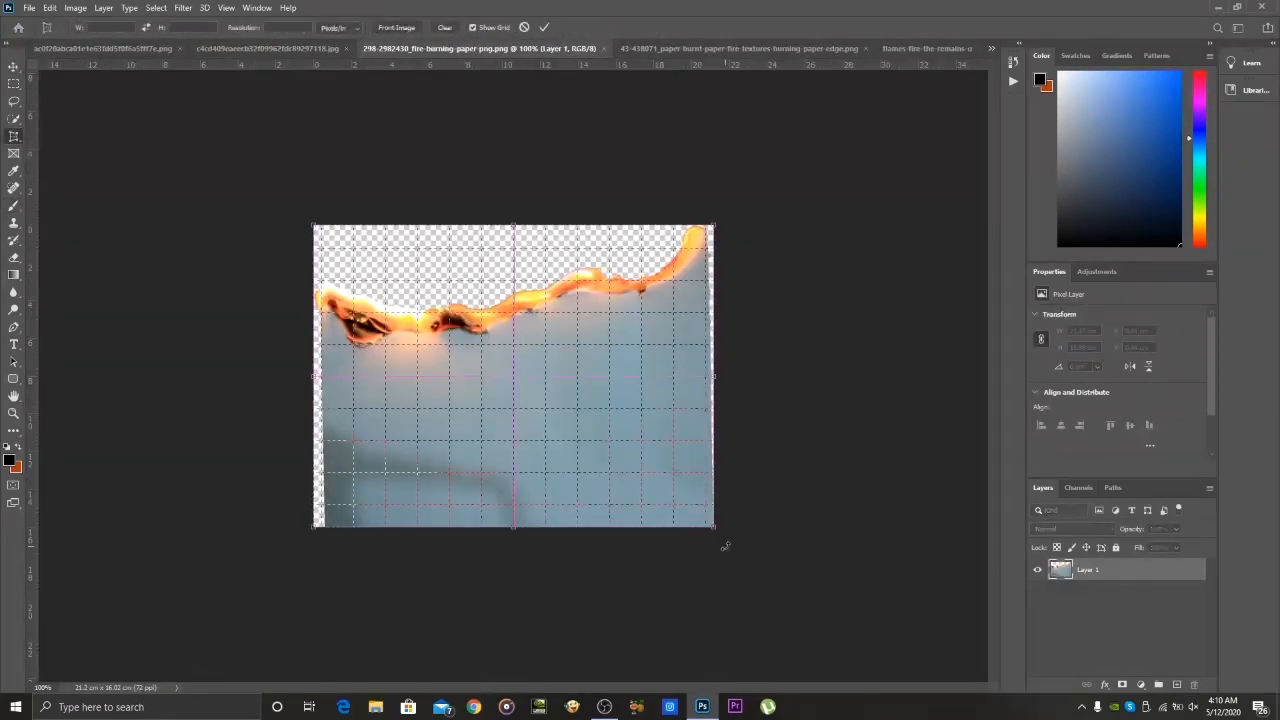
pyautogui.click(544, 27)
# Cut the whole burning-paper image, undo the cut in the source, and paste the image into the newspaper document above Layer 2 copy
pyautogui.click(14, 84)
pyautogui.moveTo(290, 196); pyautogui.dragTo(781, 562)
pyautogui.hotkey('ctrl', 'x')
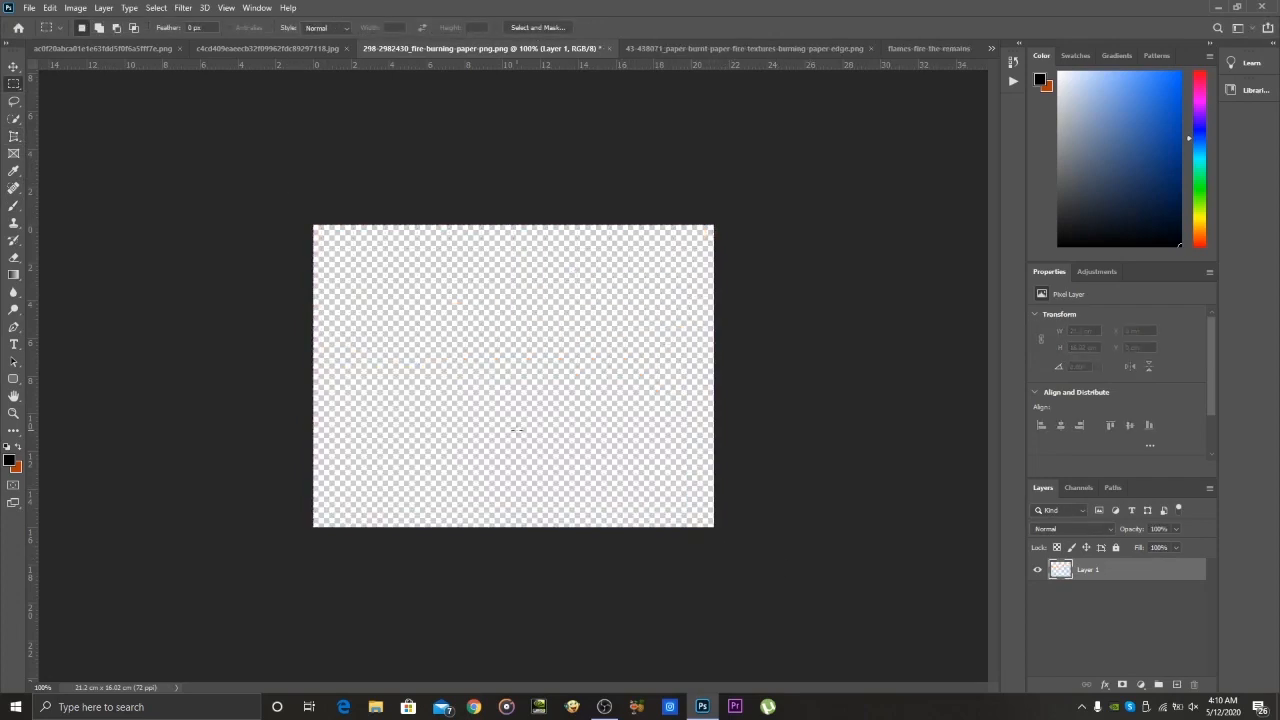
pyautogui.hotkey('ctrl', 'z')
pyautogui.click(150, 48)
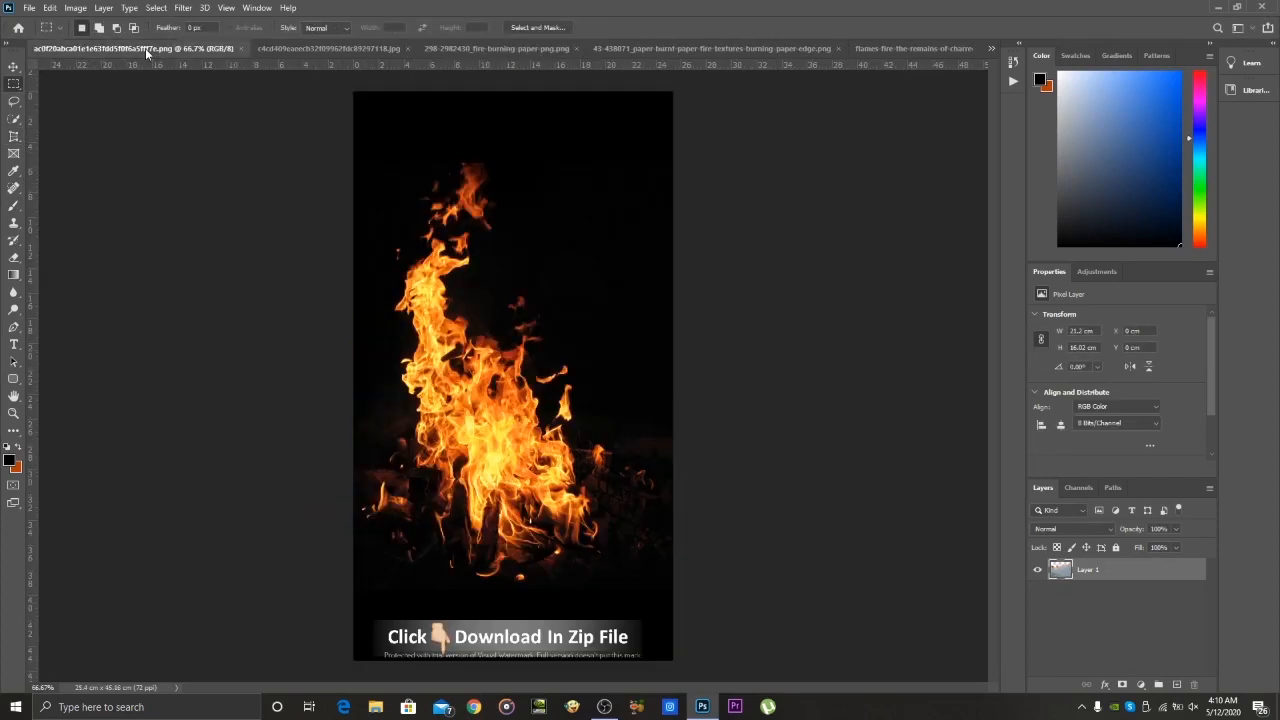
pyautogui.click(991, 49)
pyautogui.click(900, 55)
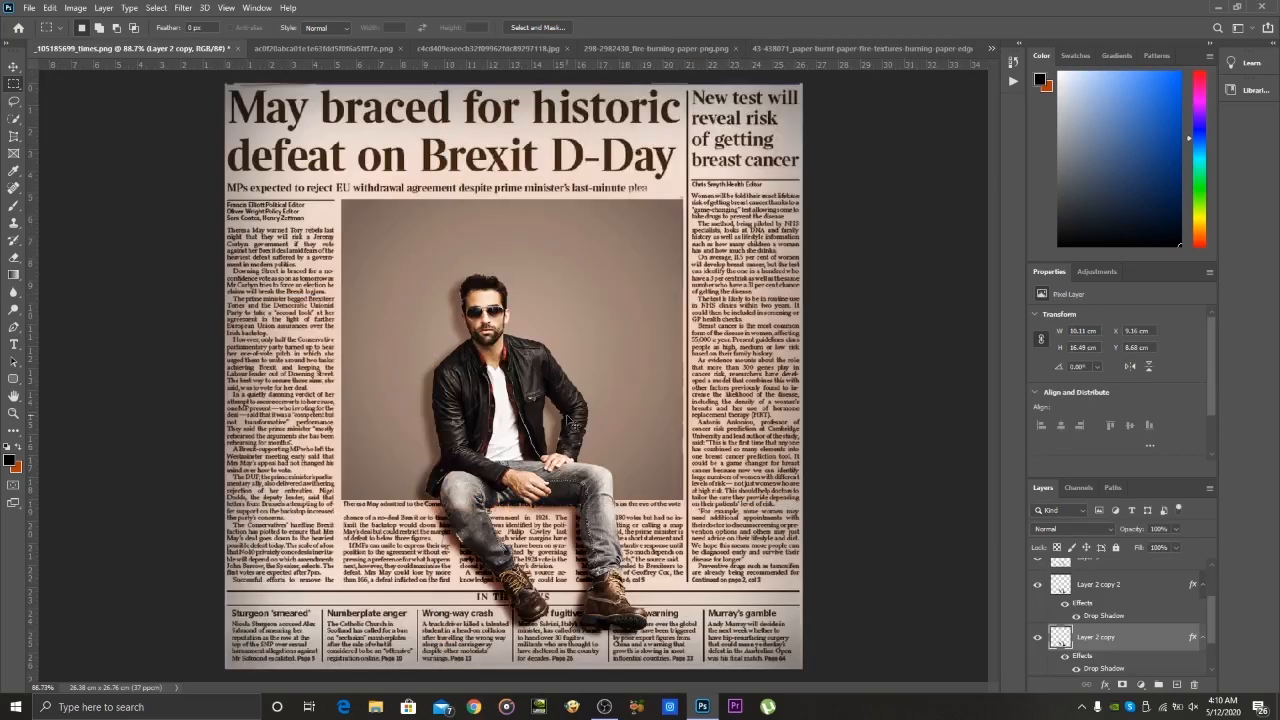
pyautogui.hotkey('ctrl', 'v')
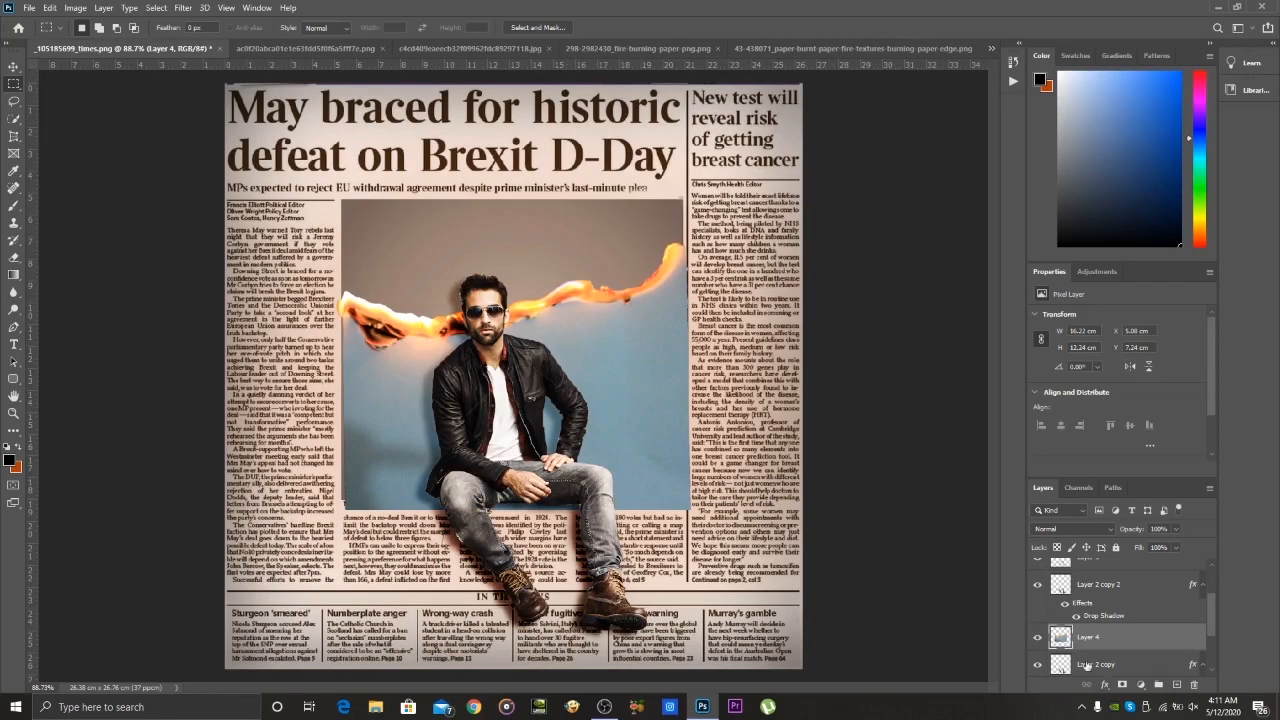
# Move the burning-paper layer up to the newspaper's upper-left corner
pyautogui.click(1037, 637)
pyautogui.click(1037, 637)
pyautogui.click(11, 69)
pyautogui.moveTo(619, 380); pyautogui.dragTo(459, 212)
pyautogui.press('c')
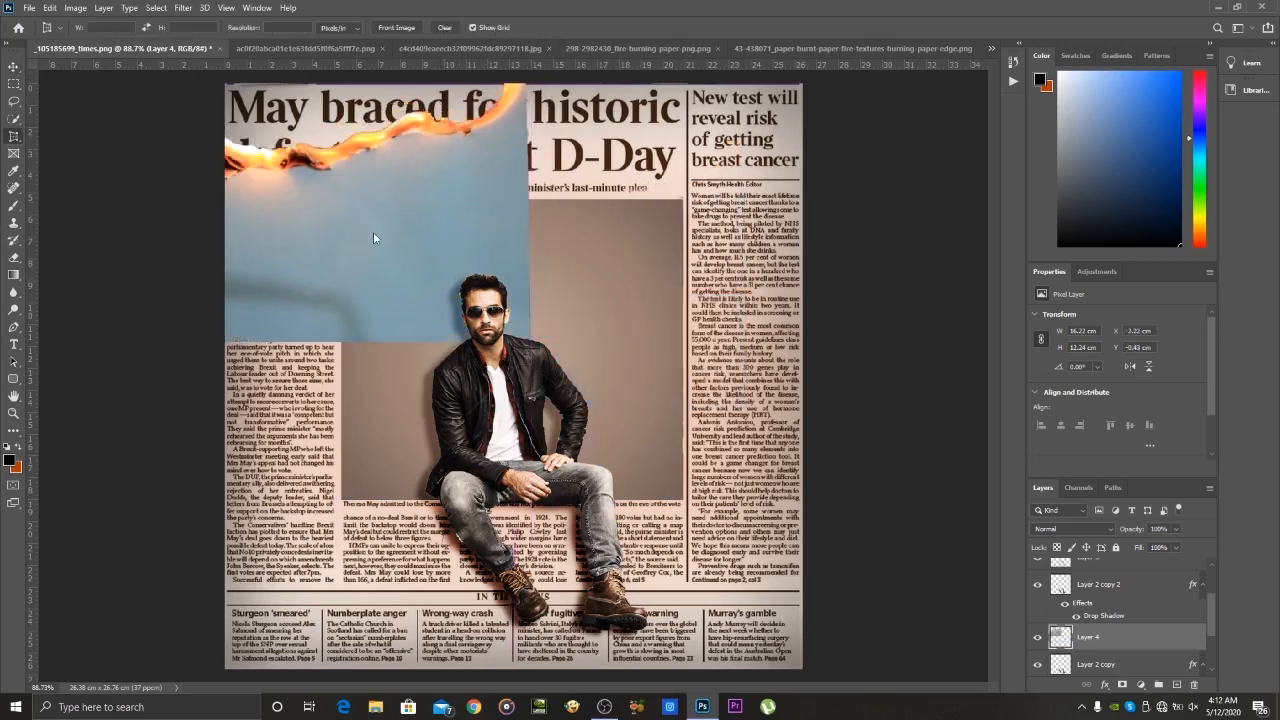
# Scale the burning-paper layer to about 36%, tilt it slightly, and fit it over the newspaper's upper-left corner
pyautogui.hotkey('ctrl', 't')
pyautogui.moveTo(519, 376); pyautogui.dragTo(345, 178)
pyautogui.press('Return')
pyautogui.rightClick(374, 254)
pyautogui.press('Escape')
pyautogui.hotkey('ctrl', 't')
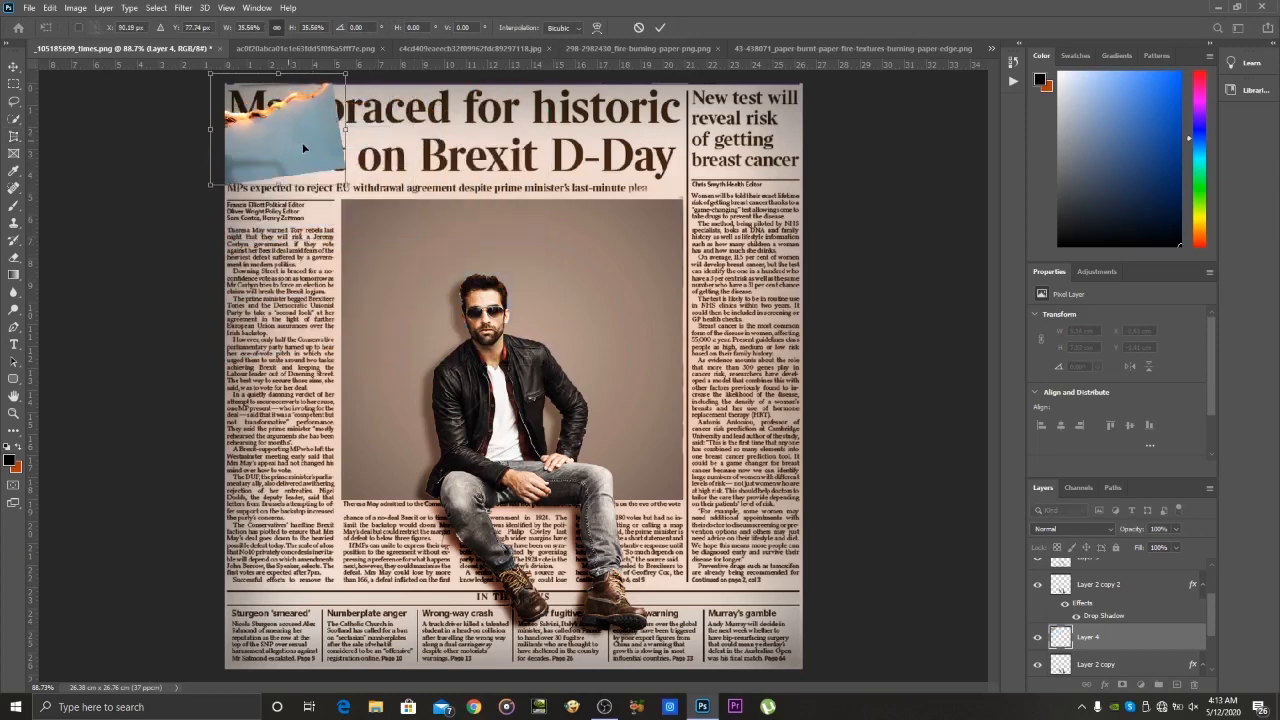
pyautogui.moveTo(302, 142); pyautogui.dragTo(297, 148)
pyautogui.click(660, 27)
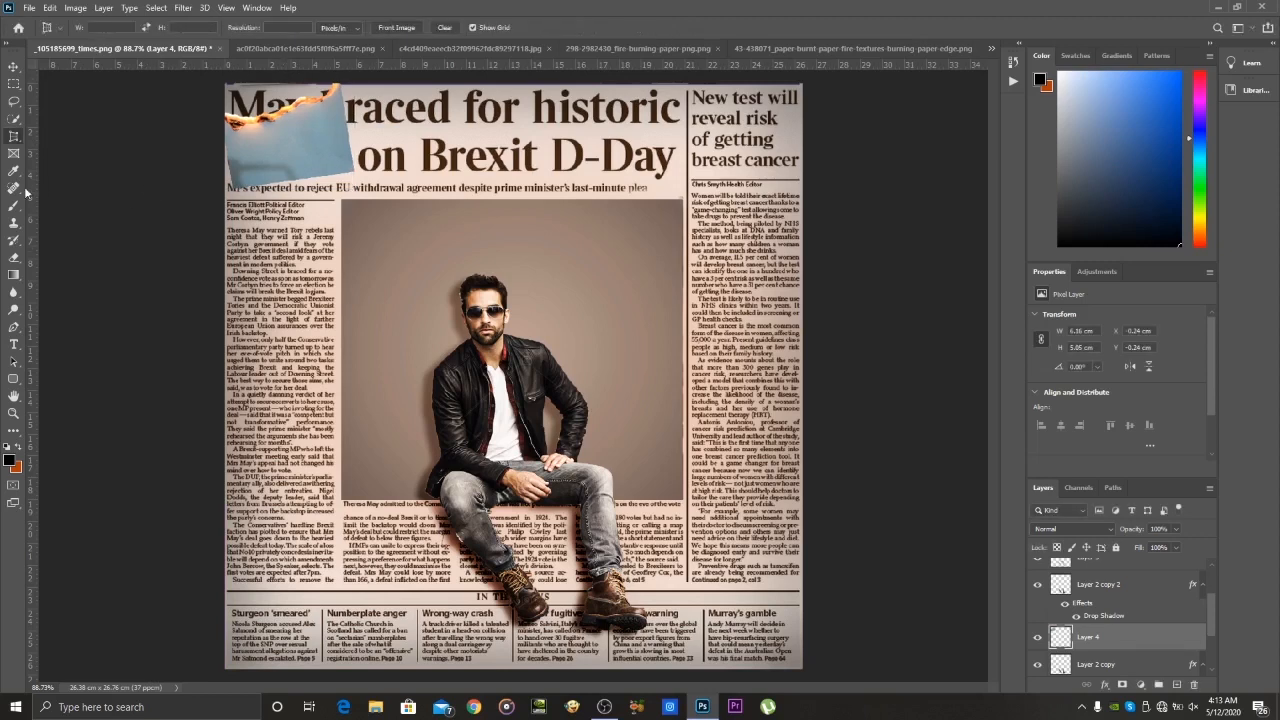
# Erase the blue paper from Layer 4 with a smaller and harder eraser, leaving only the burning edge
pyautogui.click(13, 257)
pyautogui.moveTo(245, 158)
pyautogui.mouseDown()
pyautogui.moveTo(335, 160)
pyautogui.moveTo(252, 166)
pyautogui.mouseUp()
pyautogui.press('[')
pyautogui.press('[')
pyautogui.press('[')
pyautogui.press('[')
pyautogui.press('[')
pyautogui.press('[')
pyautogui.press('[')
pyautogui.press('[')
pyautogui.press('[')
pyautogui.press('[')
pyautogui.moveTo(354, 126)
pyautogui.mouseDown()
pyautogui.moveTo(345, 111)
pyautogui.moveTo(325, 125)
pyautogui.moveTo(334, 112)
pyautogui.mouseUp()
pyautogui.press('[')
pyautogui.press('[')
pyautogui.press('[')
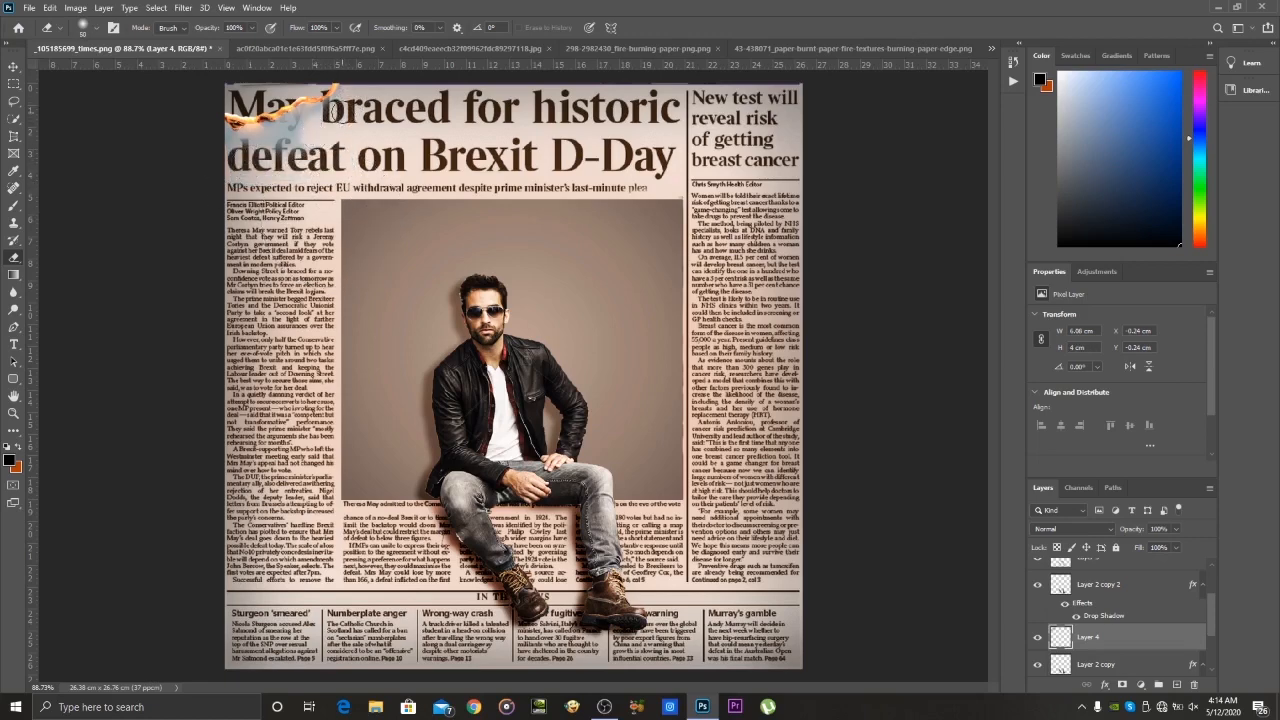
pyautogui.click(88, 27)
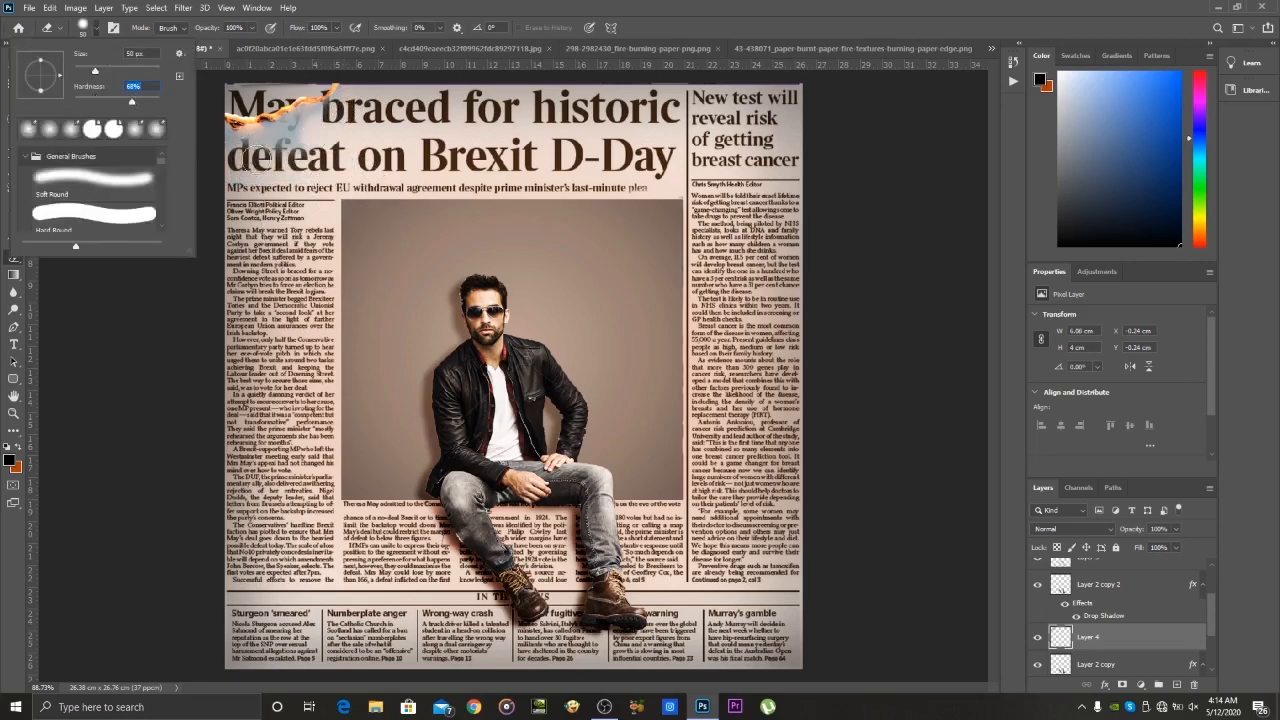
pyautogui.moveTo(252, 158); pyautogui.dragTo(346, 114)
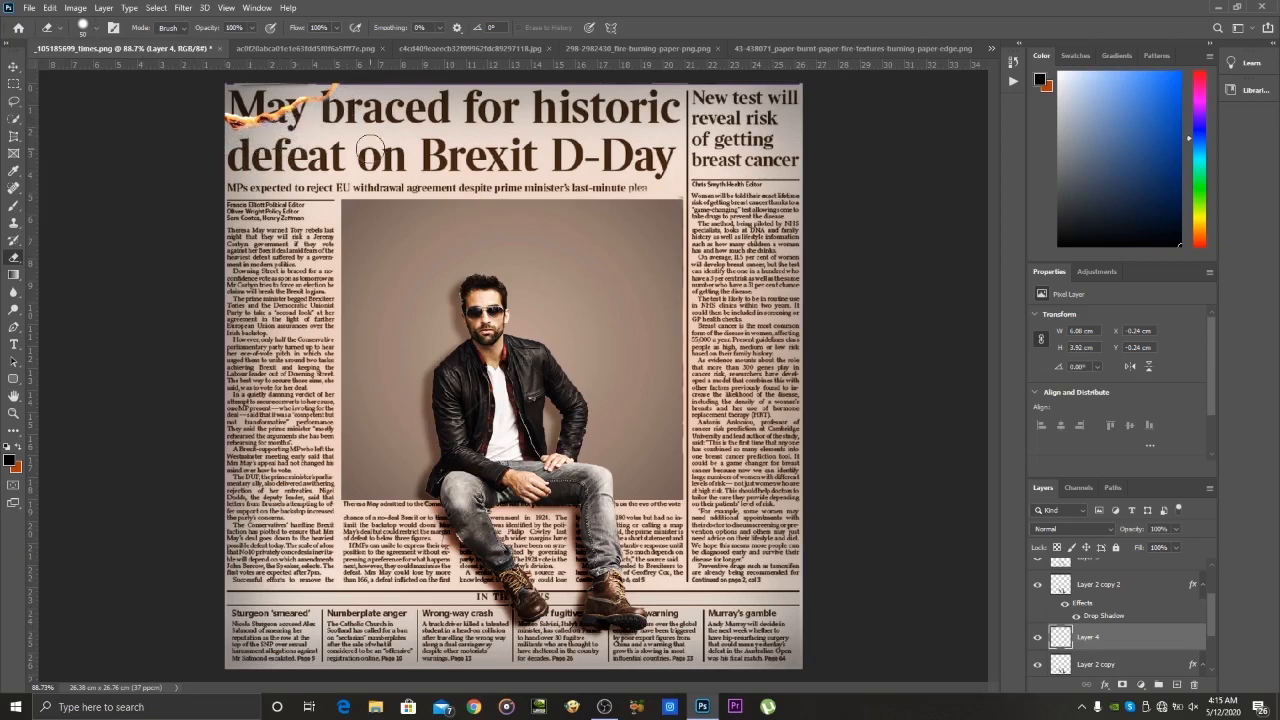
# Erase the newspaper's upper-left corner on Layer 0 outside the burning edge
pyautogui.moveTo(1212, 620); pyautogui.dragTo(1212, 670)
pyautogui.click(1141, 665)
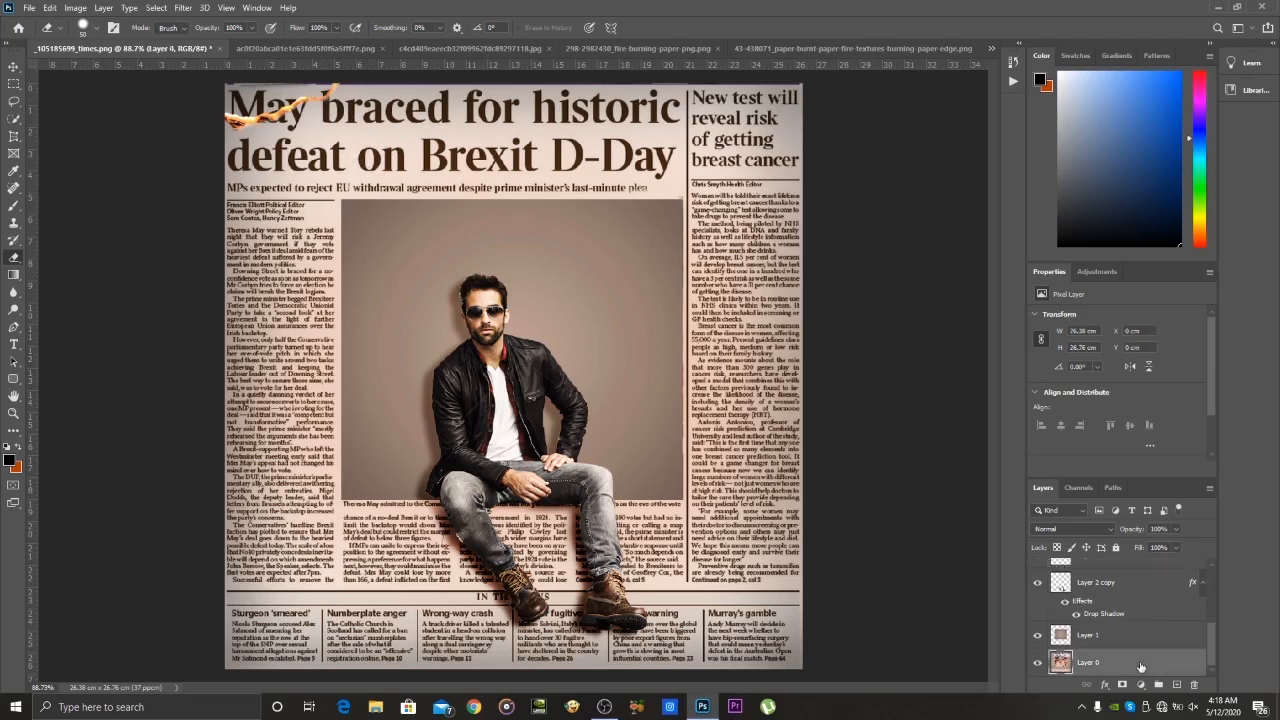
pyautogui.moveTo(213, 76)
pyautogui.mouseDown()
pyautogui.moveTo(251, 83)
pyautogui.moveTo(235, 82)
pyautogui.moveTo(236, 99)
pyautogui.moveTo(271, 96)
pyautogui.moveTo(246, 102)
pyautogui.moveTo(334, 86)
pyautogui.mouseUp()
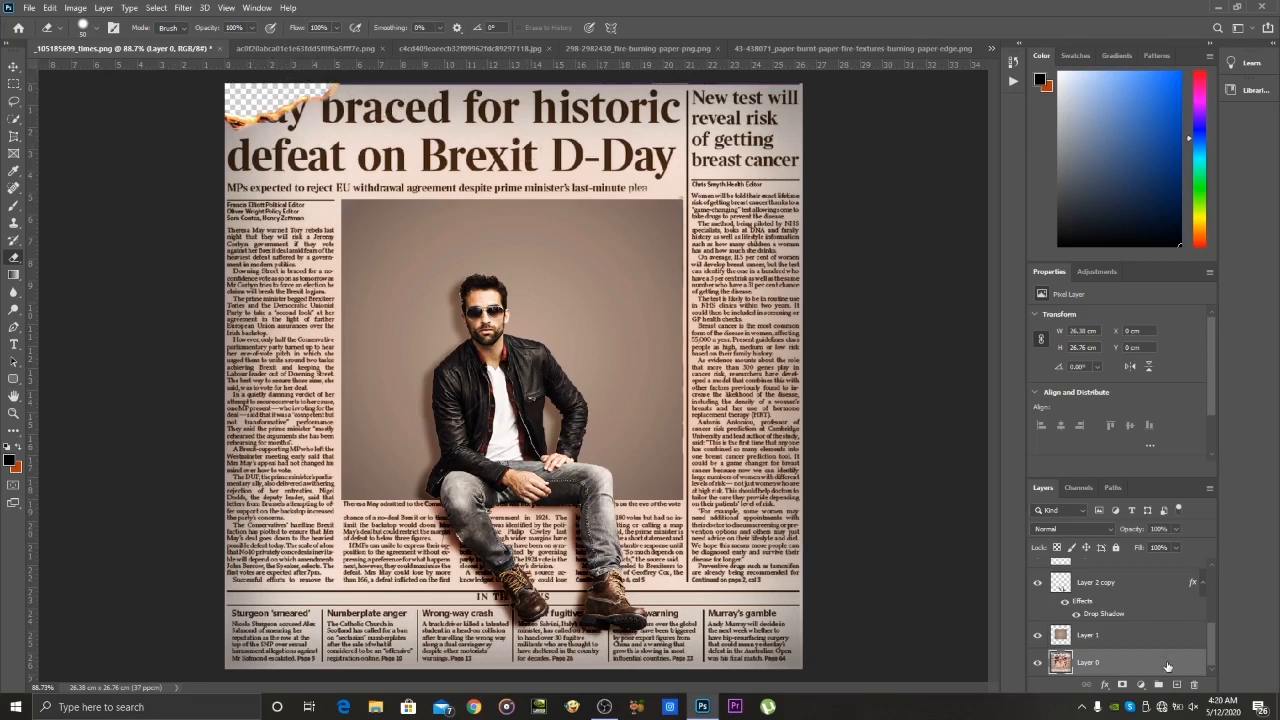
# Move the burning-edge Layer 4 down the layer stack, directly above Layer 0 and below Layer 1
pyautogui.scroll(3, 1212, 598)
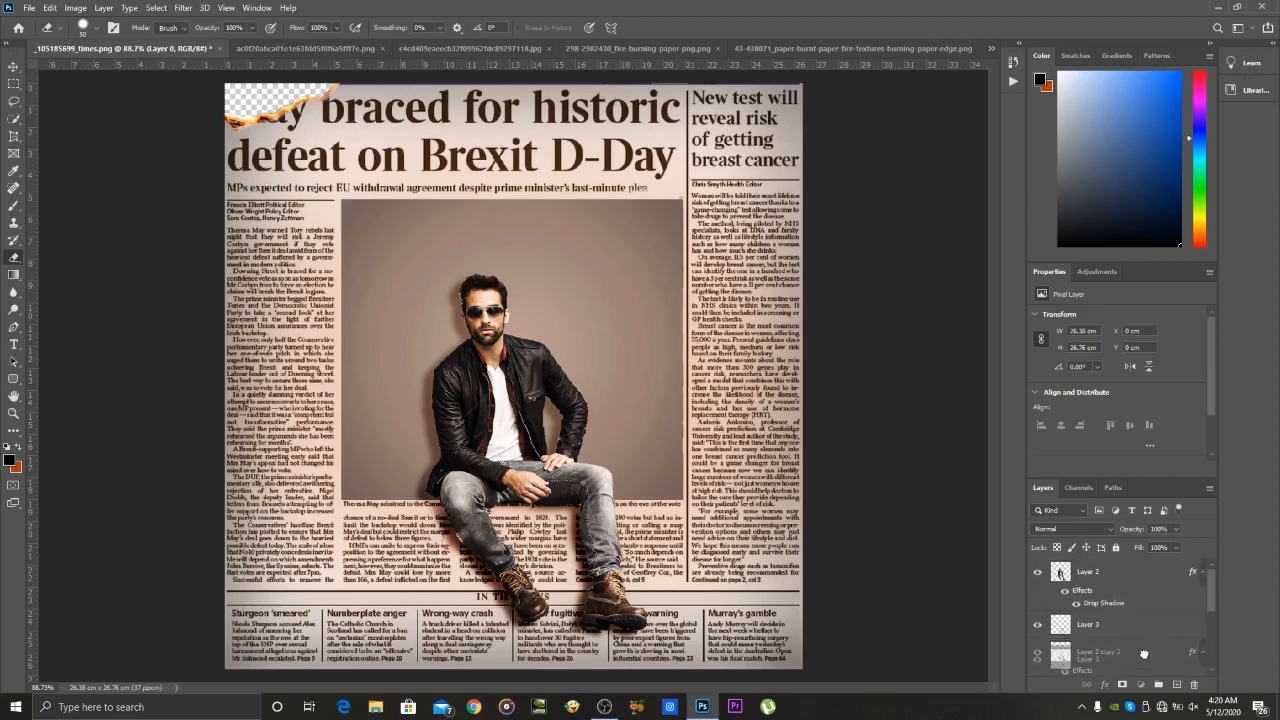
pyautogui.click(1060, 625)
pyautogui.scroll(-3, 1212, 669)
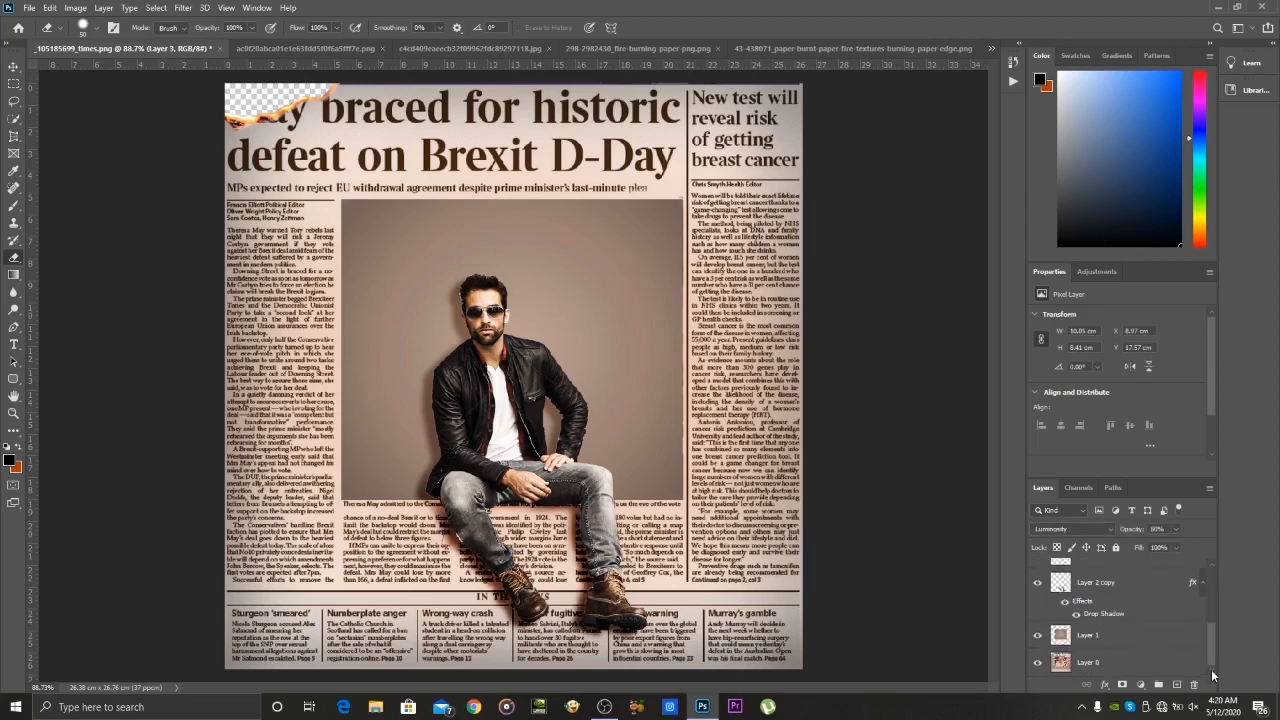
pyautogui.click(1038, 665)
pyautogui.click(1038, 665)
pyautogui.scroll(3, 1212, 649)
pyautogui.click(1100, 600)
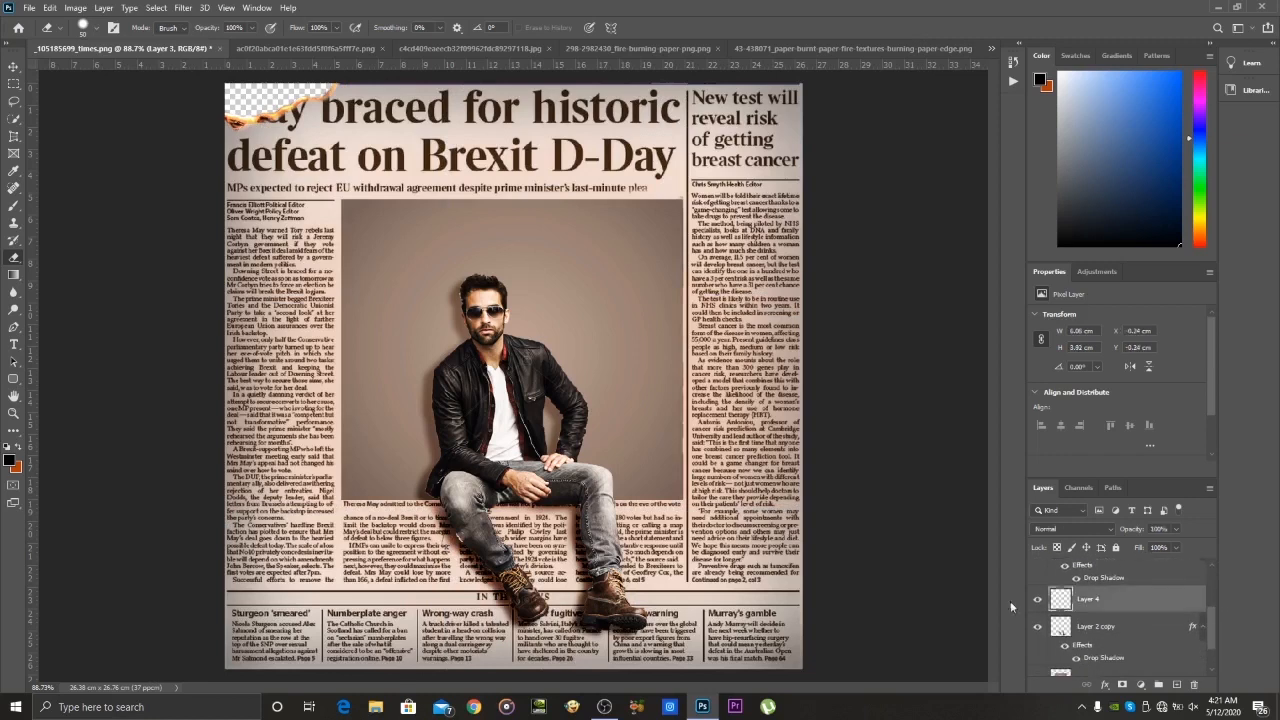
pyautogui.moveTo(1090, 600); pyautogui.dragTo(1172, 657)
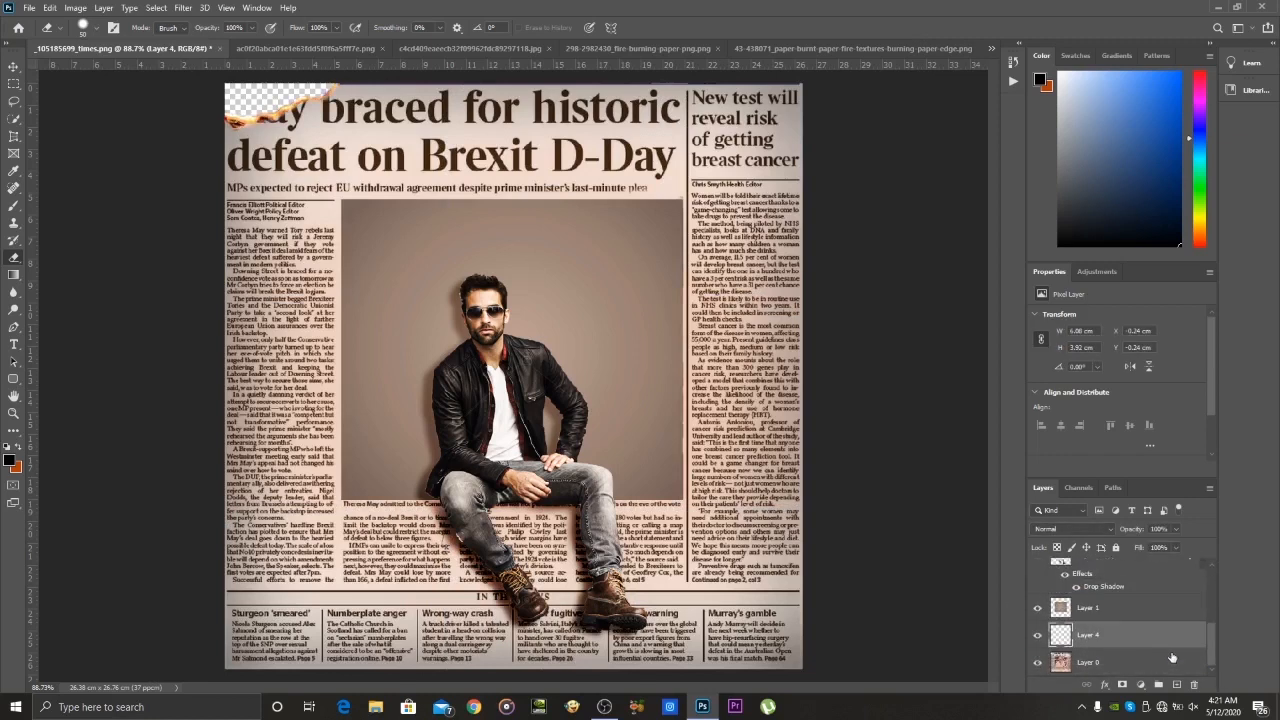
pyautogui.click(1176, 684)
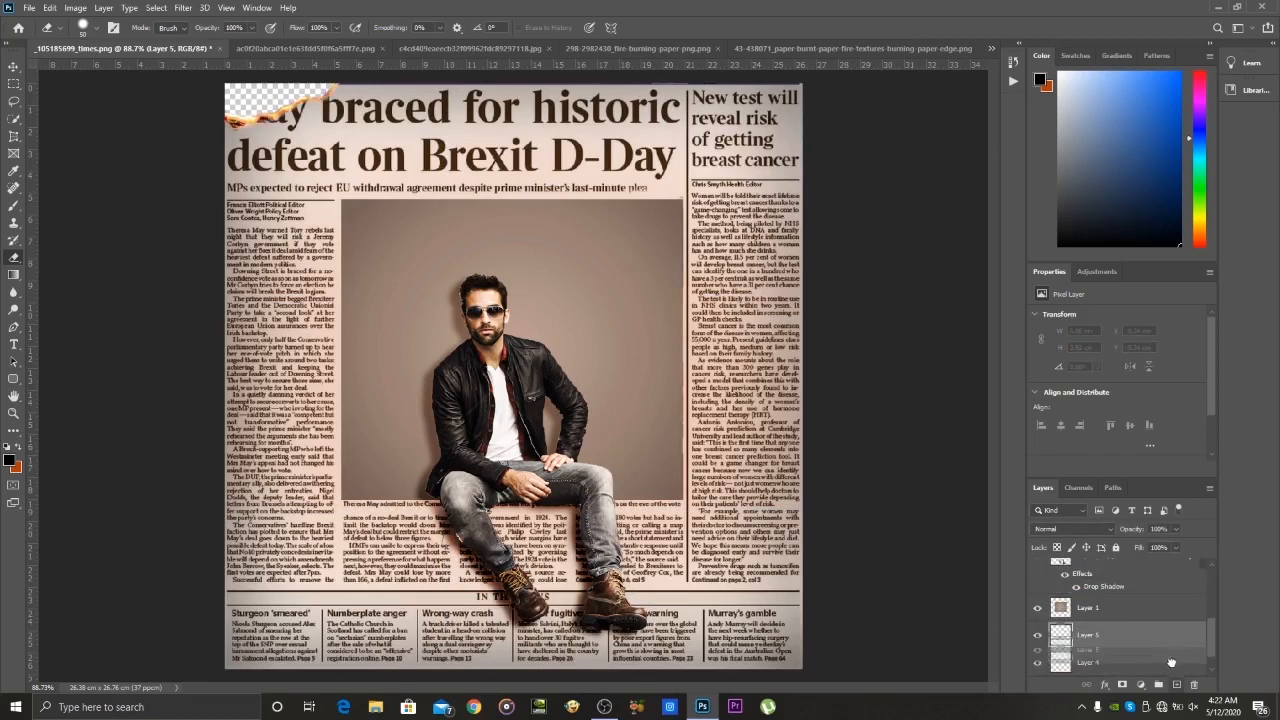
pyautogui.rightClick(1092, 634)
pyautogui.click(1171, 156)
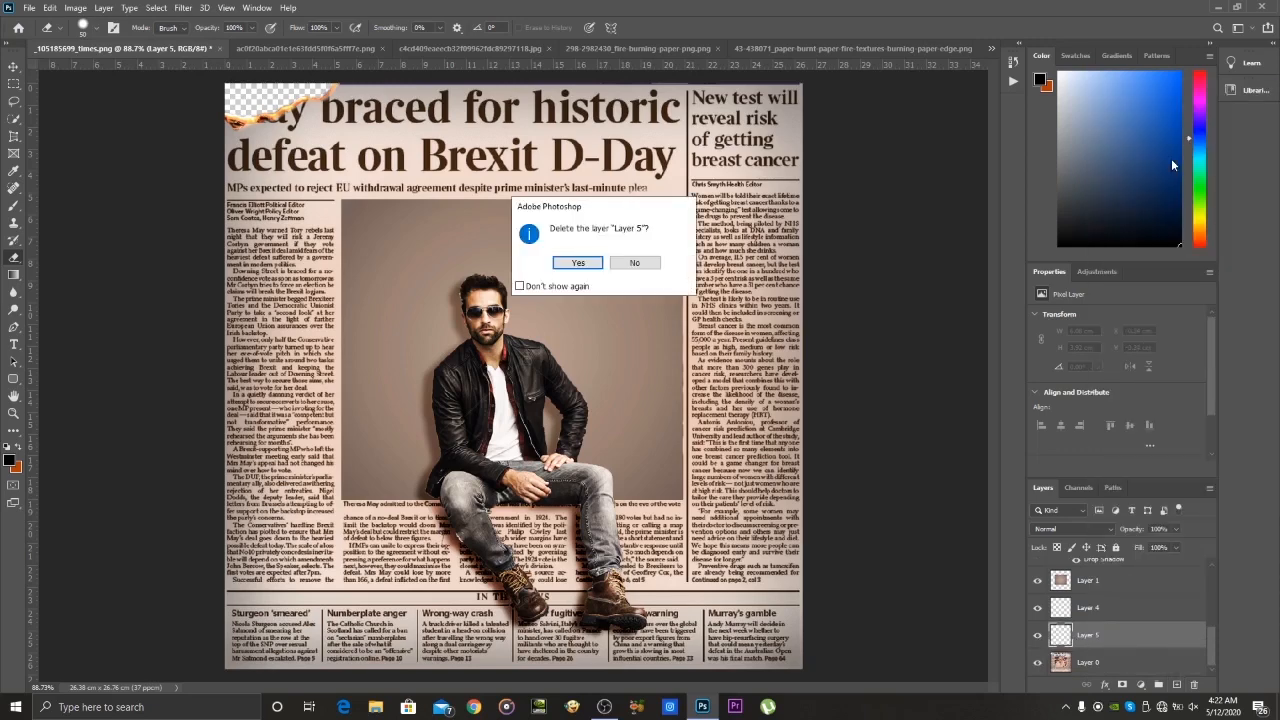
pyautogui.press('Return')
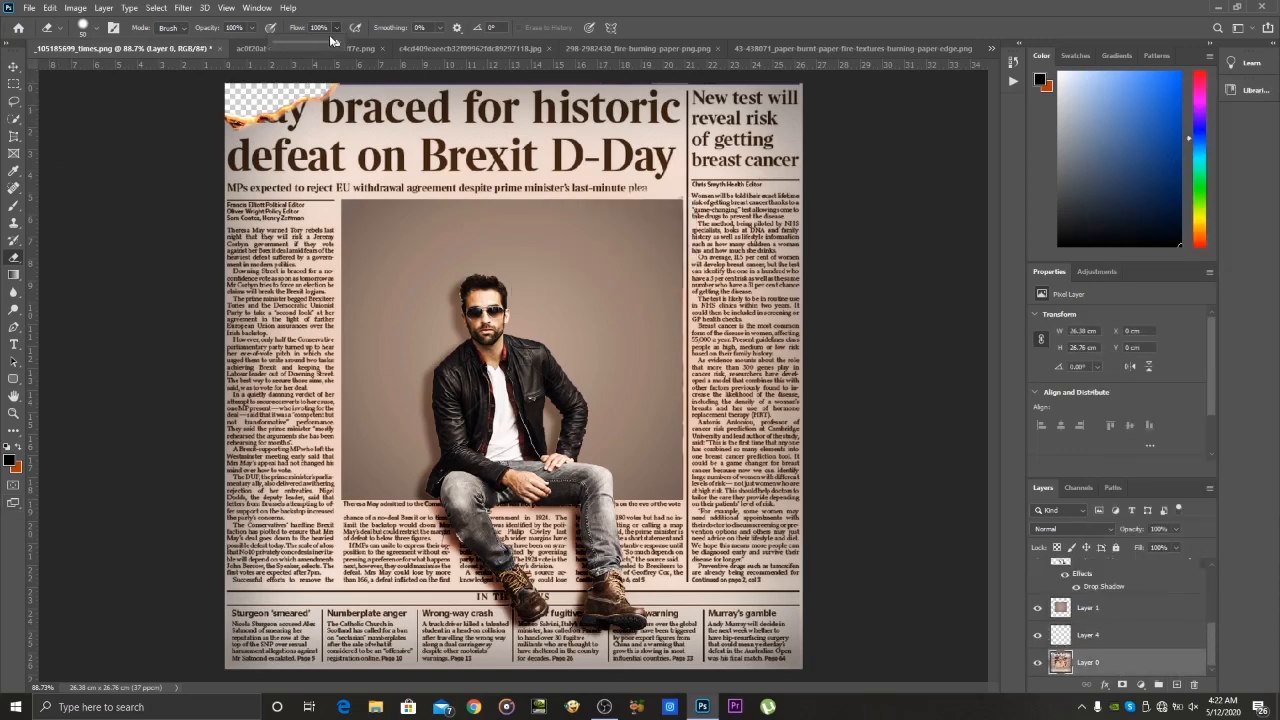
# Set the brush flow to 31% and darken the newspaper along the burnt corner on Layer 0 with black
pyautogui.hotkey('shift', '1')
pyautogui.hotkey('shift', '6')
pyautogui.click(14, 205)
pyautogui.hotkey('shift', '3')
pyautogui.hotkey('shift', '1')
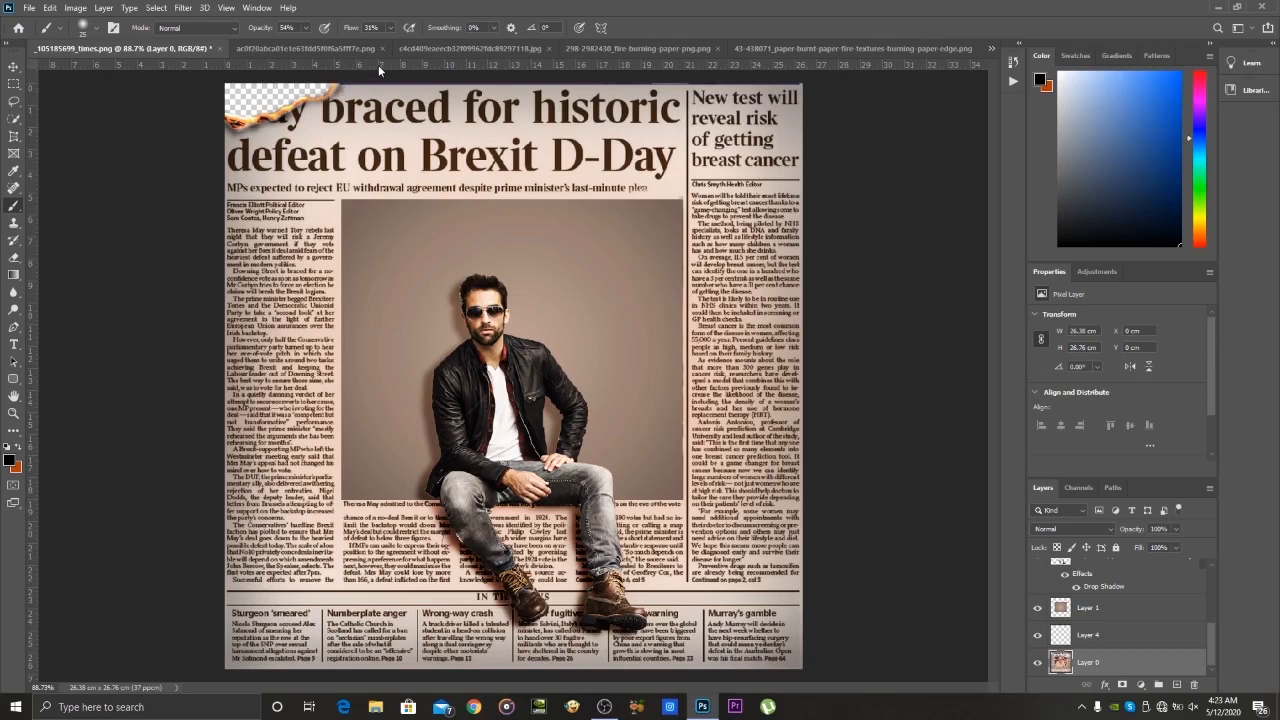
pyautogui.click(318, 48)
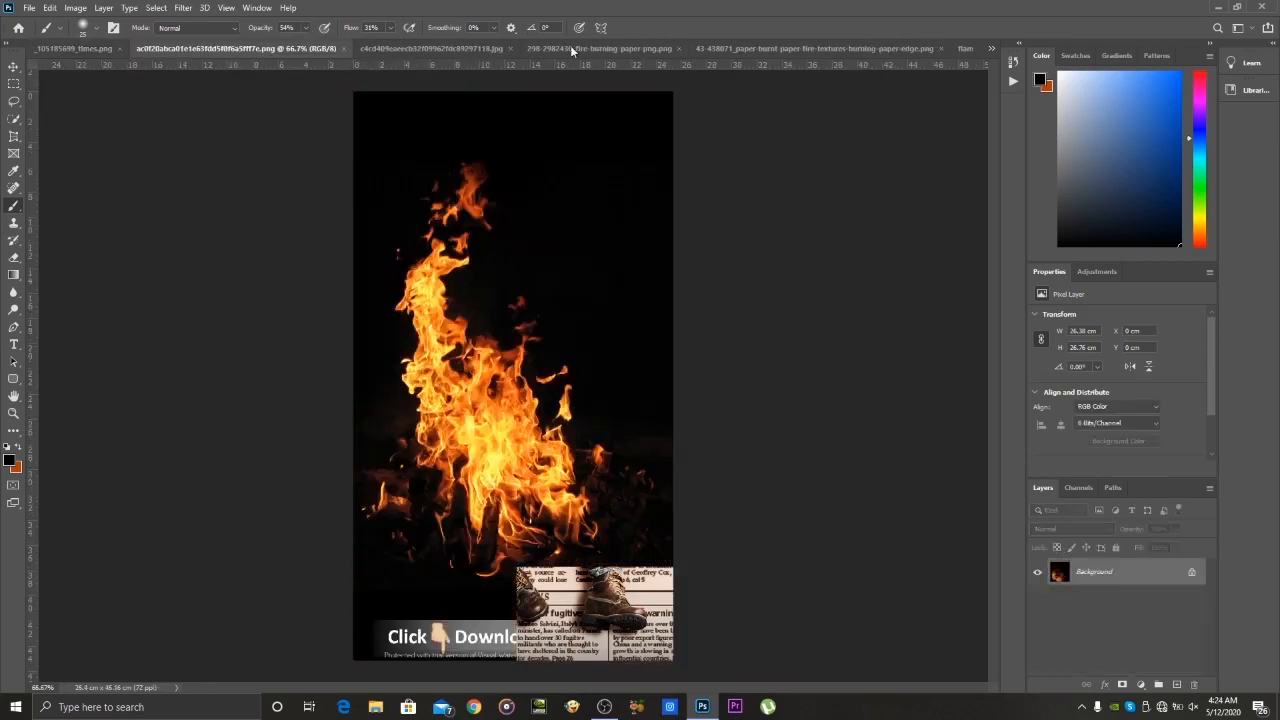
pyautogui.click(484, 49)
pyautogui.click(574, 51)
pyautogui.click(607, 50)
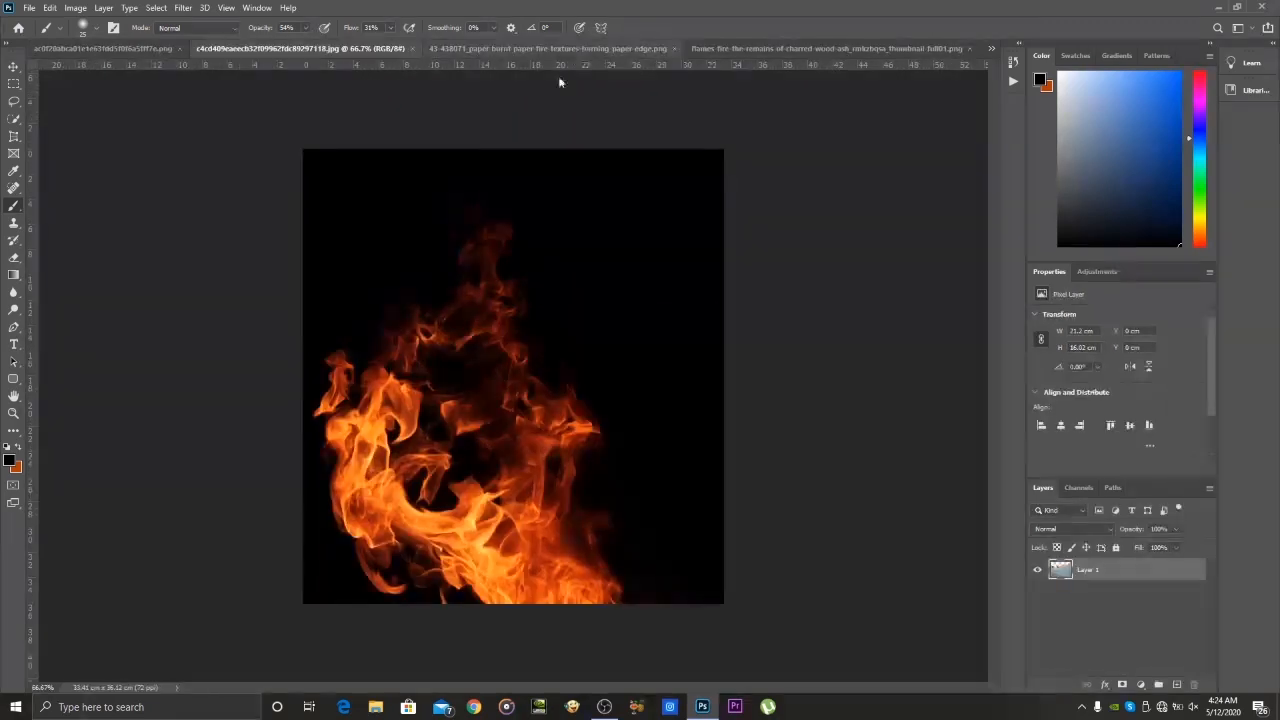
pyautogui.click(556, 48)
pyautogui.click(734, 44)
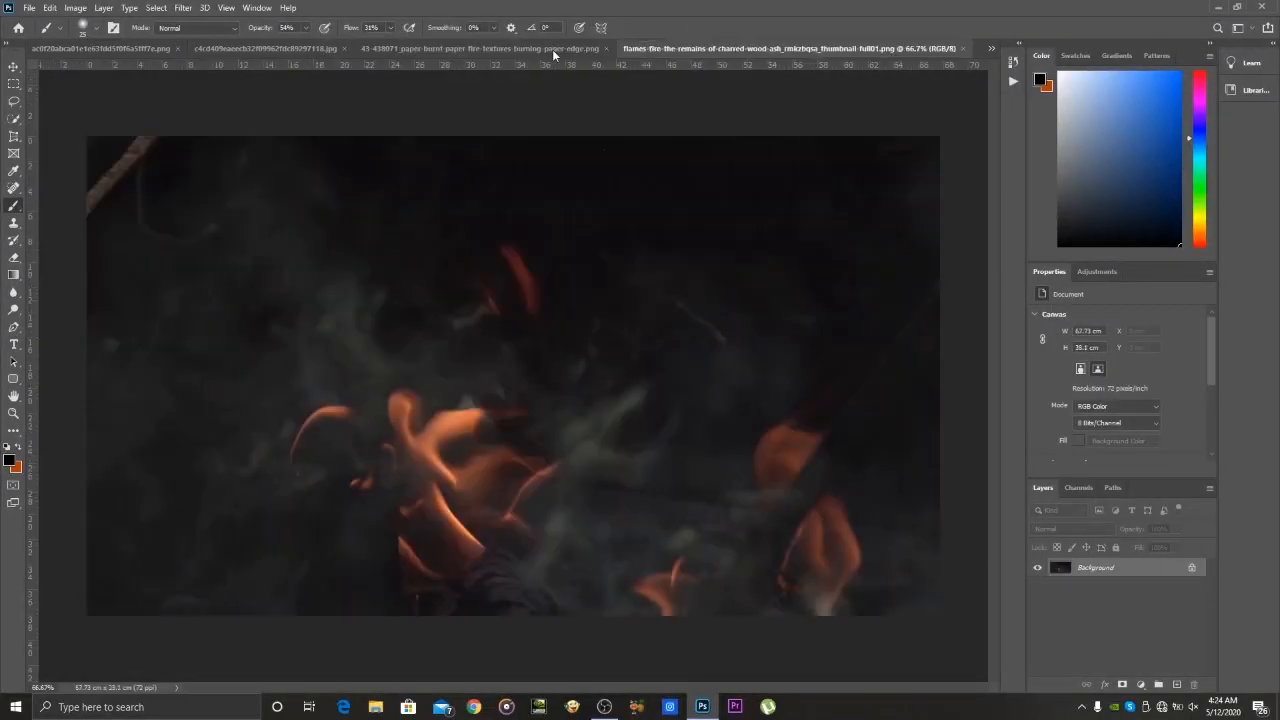
pyautogui.click(552, 49)
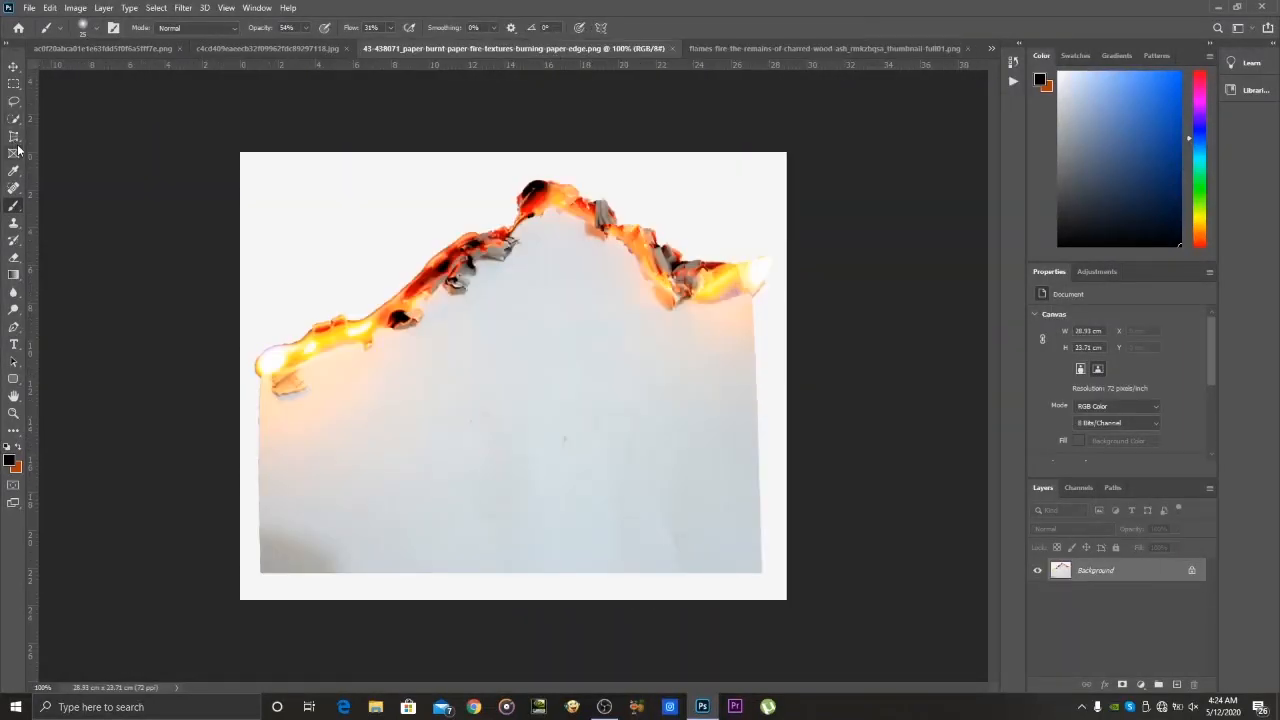
# Select the whole burnt-paper-edge image and paste the clipboard content into the newspaper document above Layer 0
pyautogui.click(13, 83)
pyautogui.moveTo(241, 153); pyautogui.dragTo(876, 667)
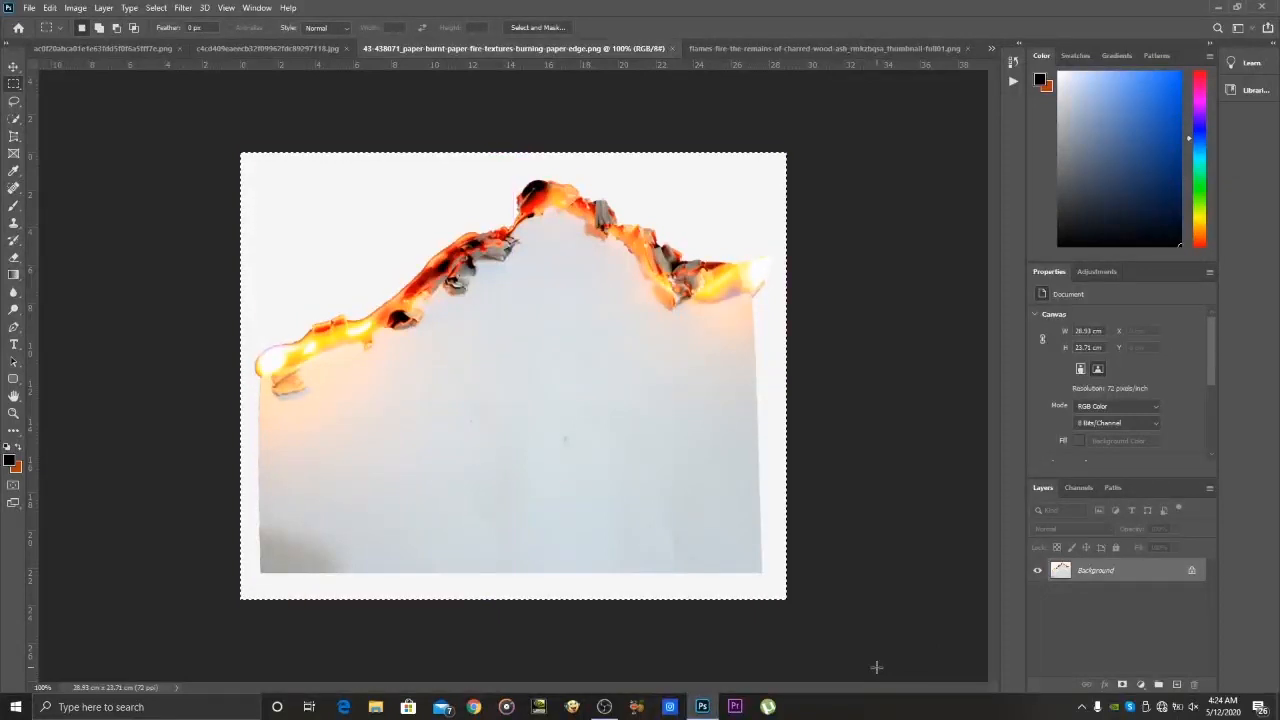
pyautogui.click(991, 48)
pyautogui.click(892, 55)
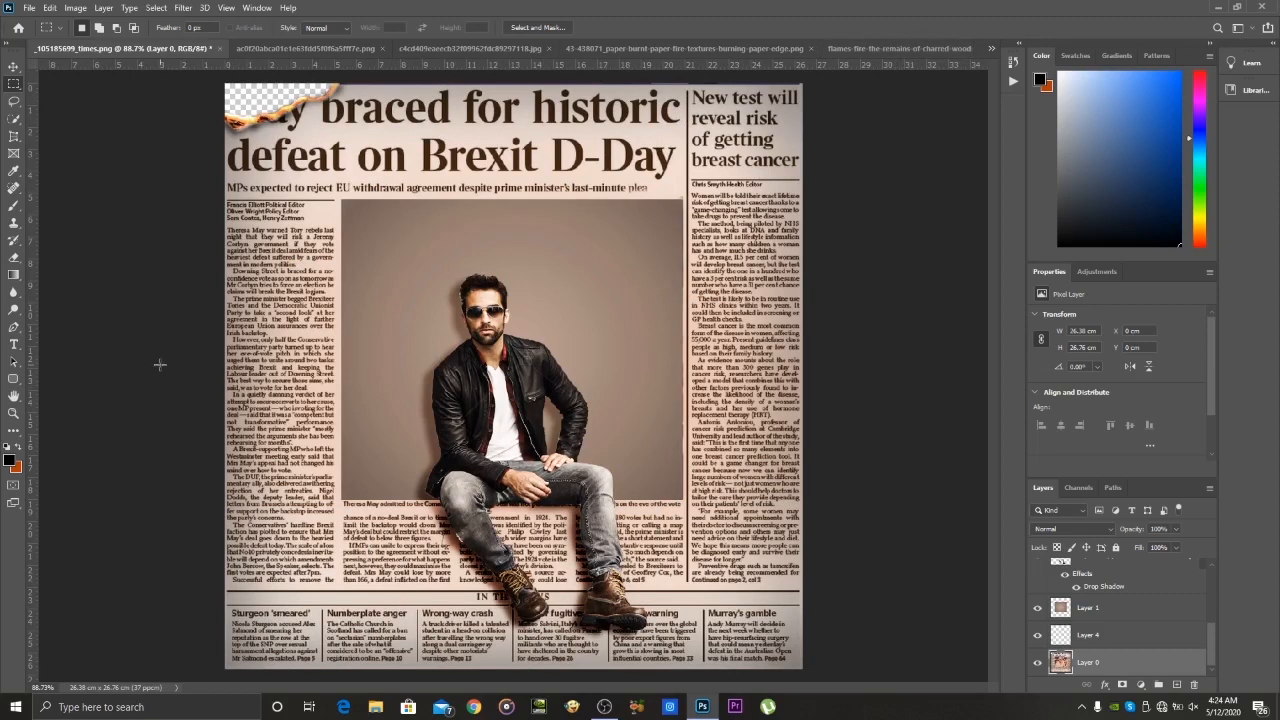
pyautogui.hotkey('ctrl', 'v')
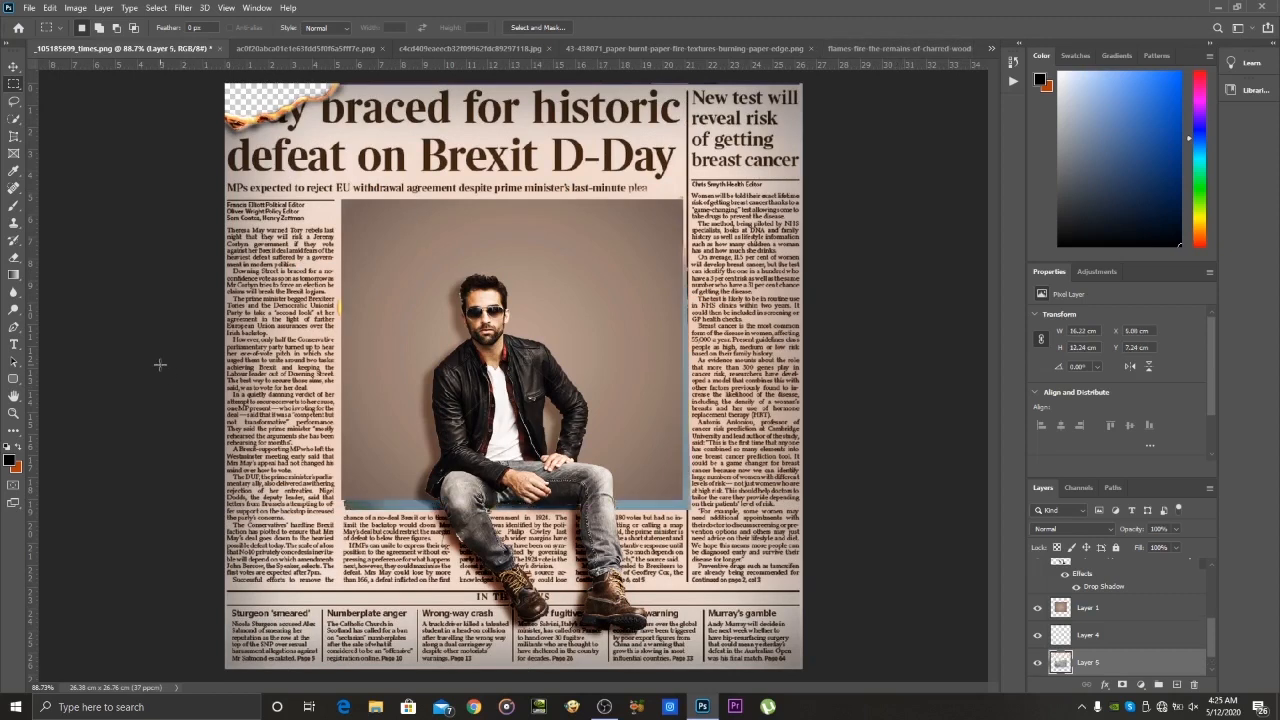
pyautogui.press('v')
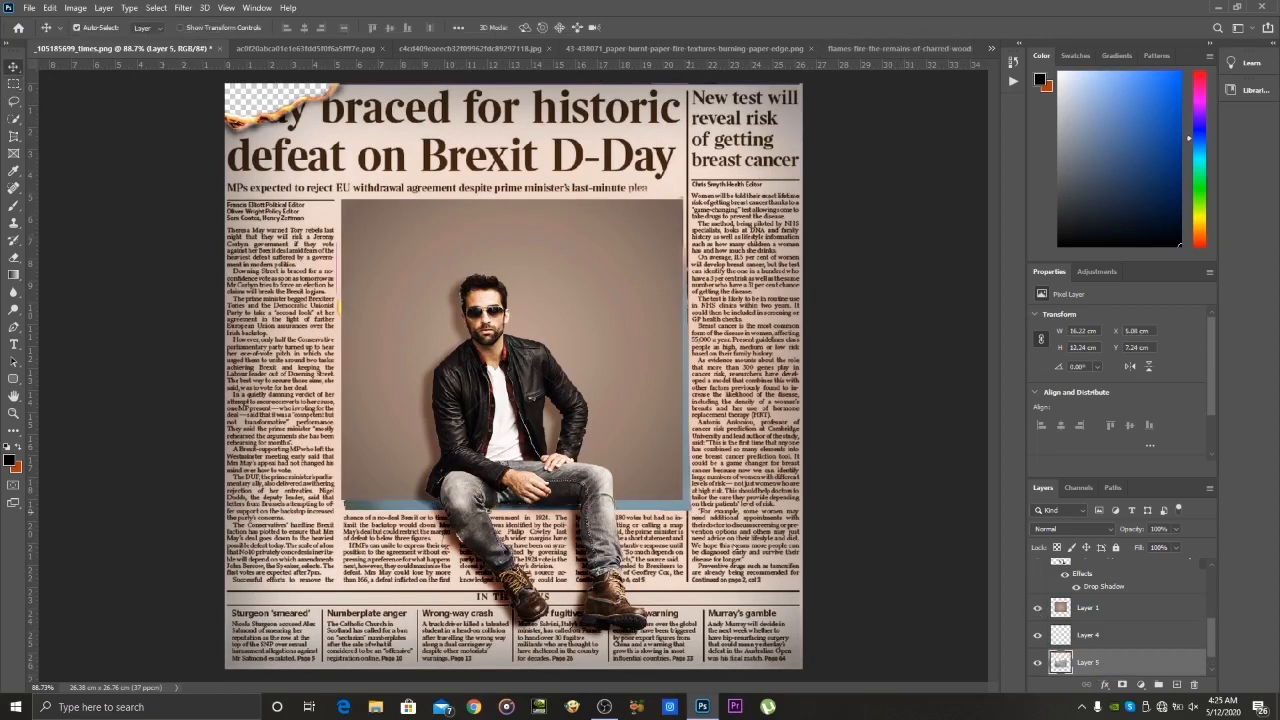
# Shift the pasted burnt-paper image on Layer 5 toward the newspaper's upper left and scale it down to 36.87%
pyautogui.moveTo(686, 511); pyautogui.dragTo(657, 451)
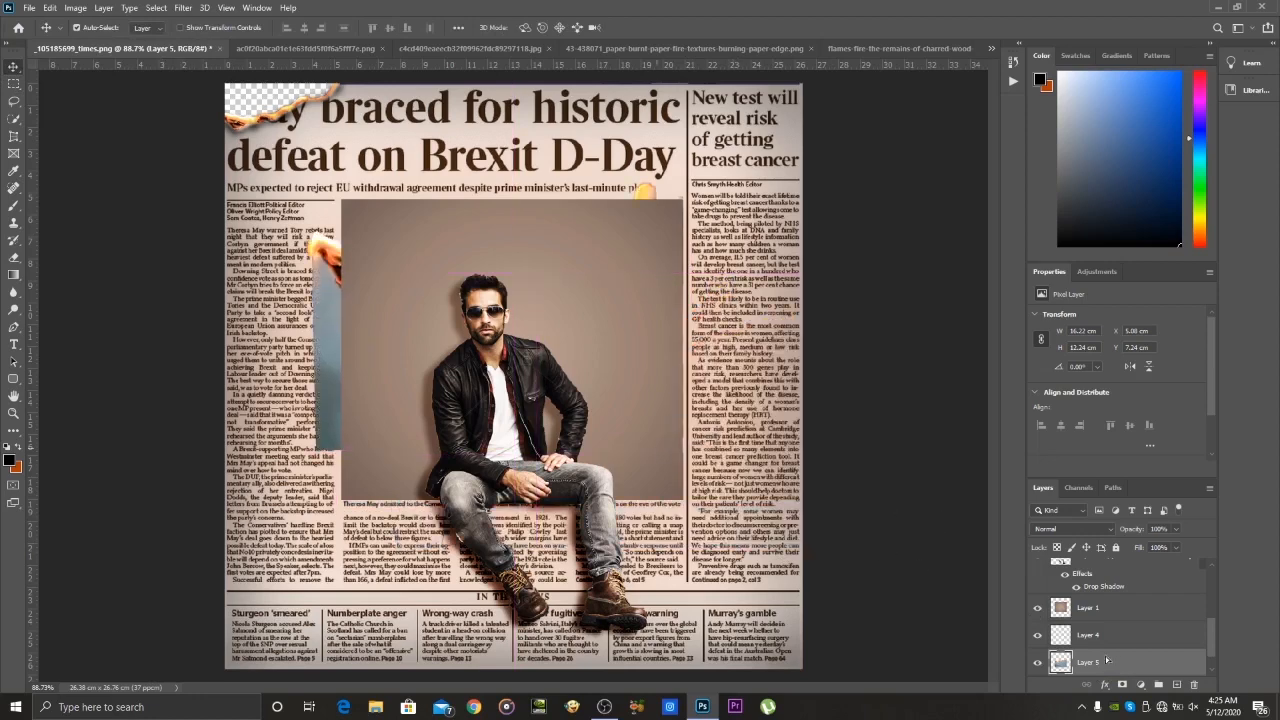
pyautogui.click(1037, 609)
pyautogui.click(1037, 609)
pyautogui.click(13, 84)
pyautogui.rightClick(14, 134)
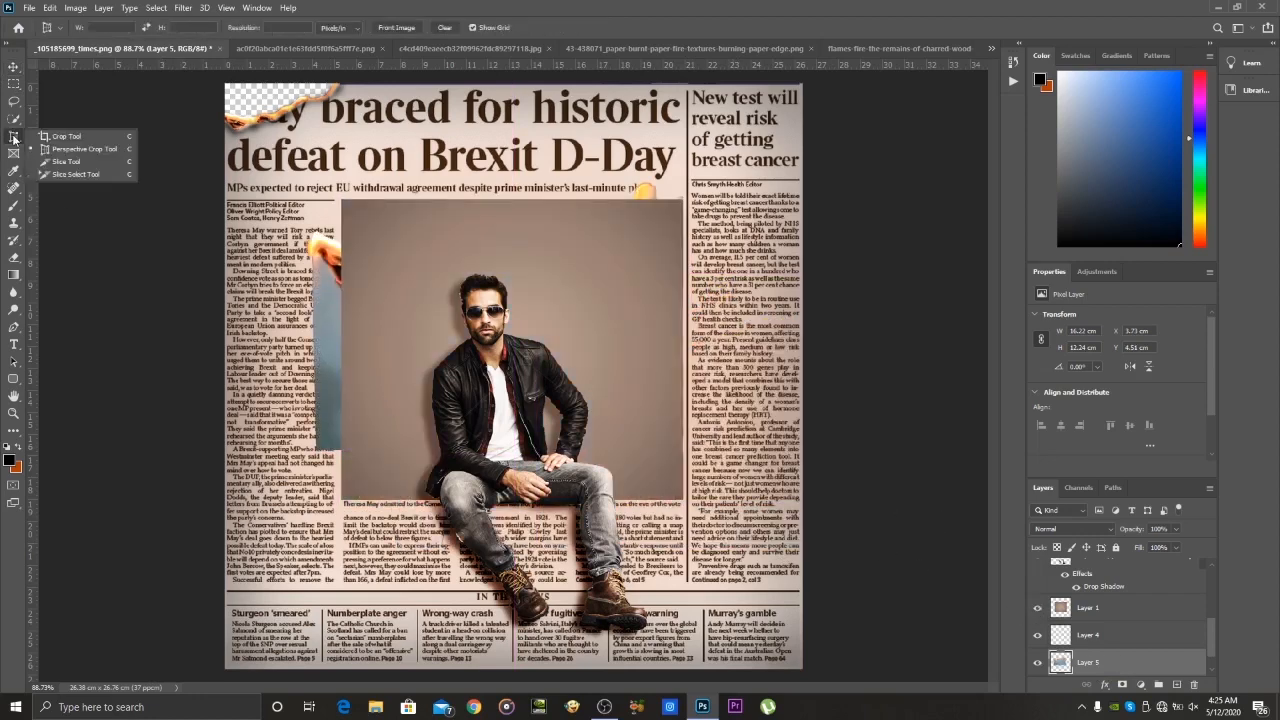
pyautogui.rightClick(329, 301)
pyautogui.click(385, 418)
pyautogui.moveTo(661, 183); pyautogui.dragTo(437, 352)
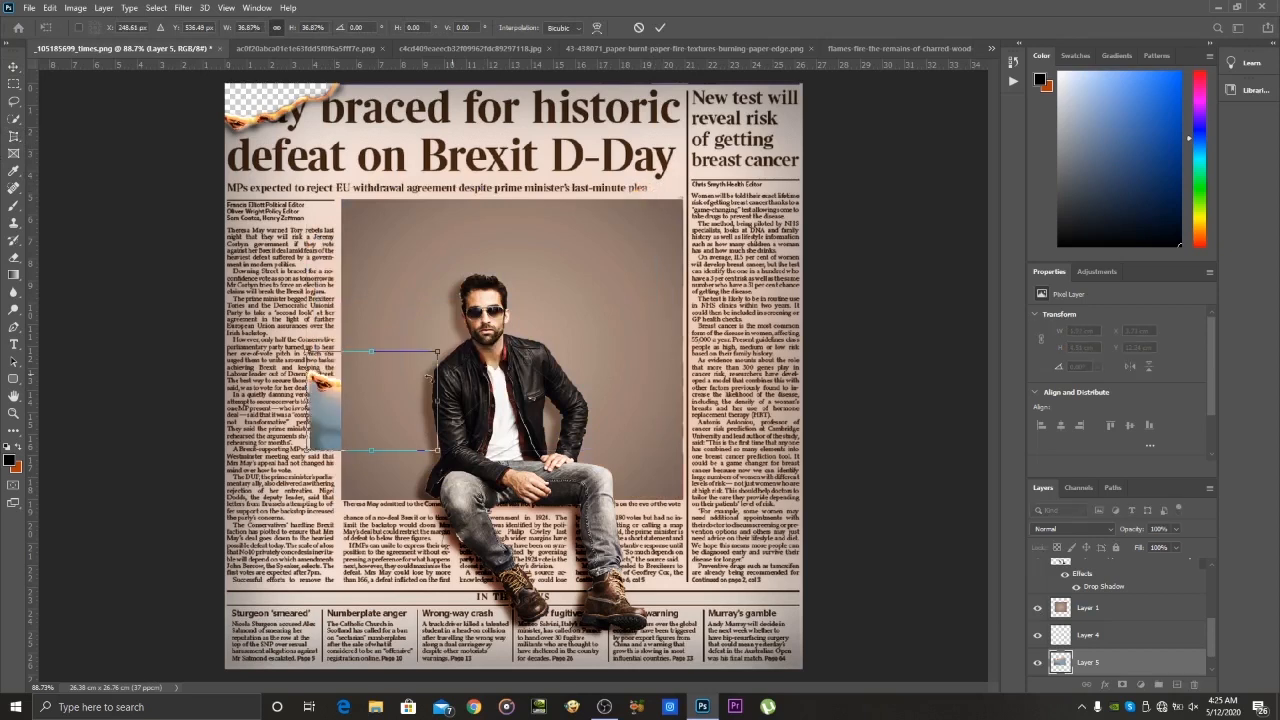
# Move the scaled burnt piece onto the newspaper's right edge and rotate it to about 139°
pyautogui.moveTo(353, 417); pyautogui.dragTo(691, 478)
pyautogui.moveTo(799, 534); pyautogui.dragTo(571, 540)
pyautogui.moveTo(691, 467); pyautogui.dragTo(768, 336)
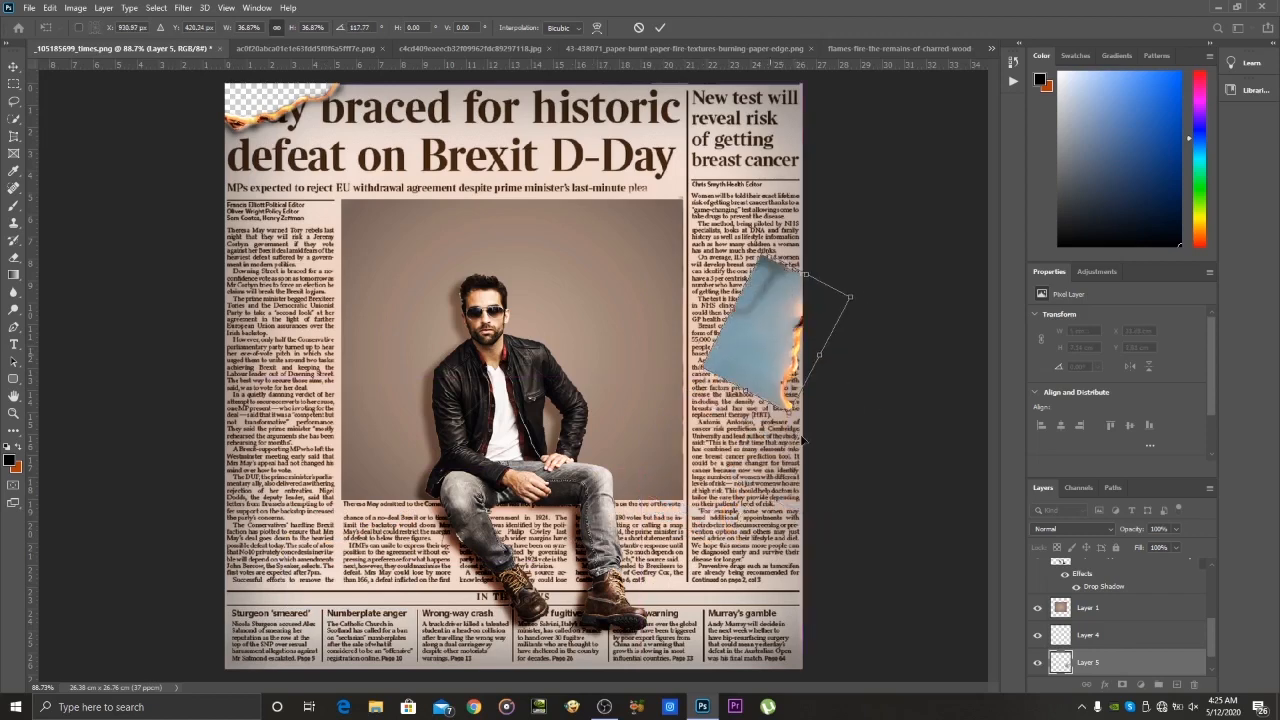
pyautogui.moveTo(805, 440); pyautogui.dragTo(763, 429)
pyautogui.moveTo(755, 360); pyautogui.dragTo(770, 338)
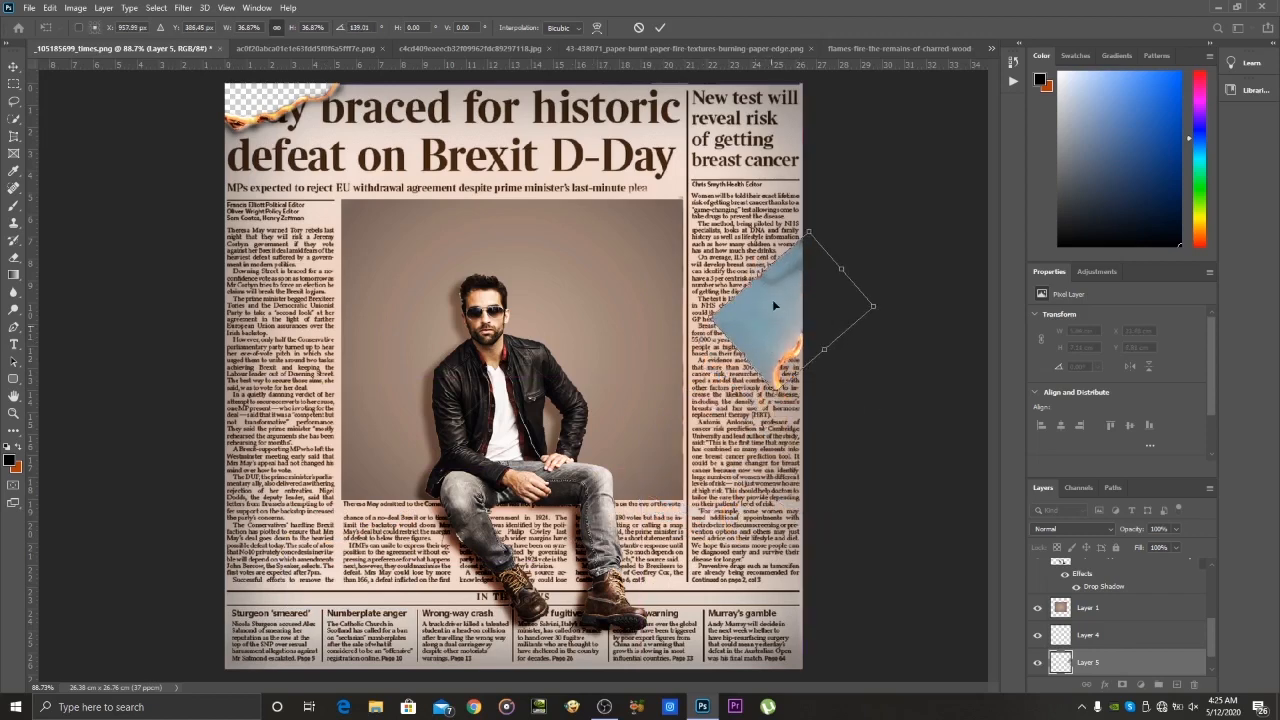
pyautogui.click(660, 27)
# Duplicate Layer 5, rotate the copy about -73°, and place it directly below the original along the newspaper's right edge
pyautogui.hotkey('ctrl', 'j')
pyautogui.rightClick(741, 311)
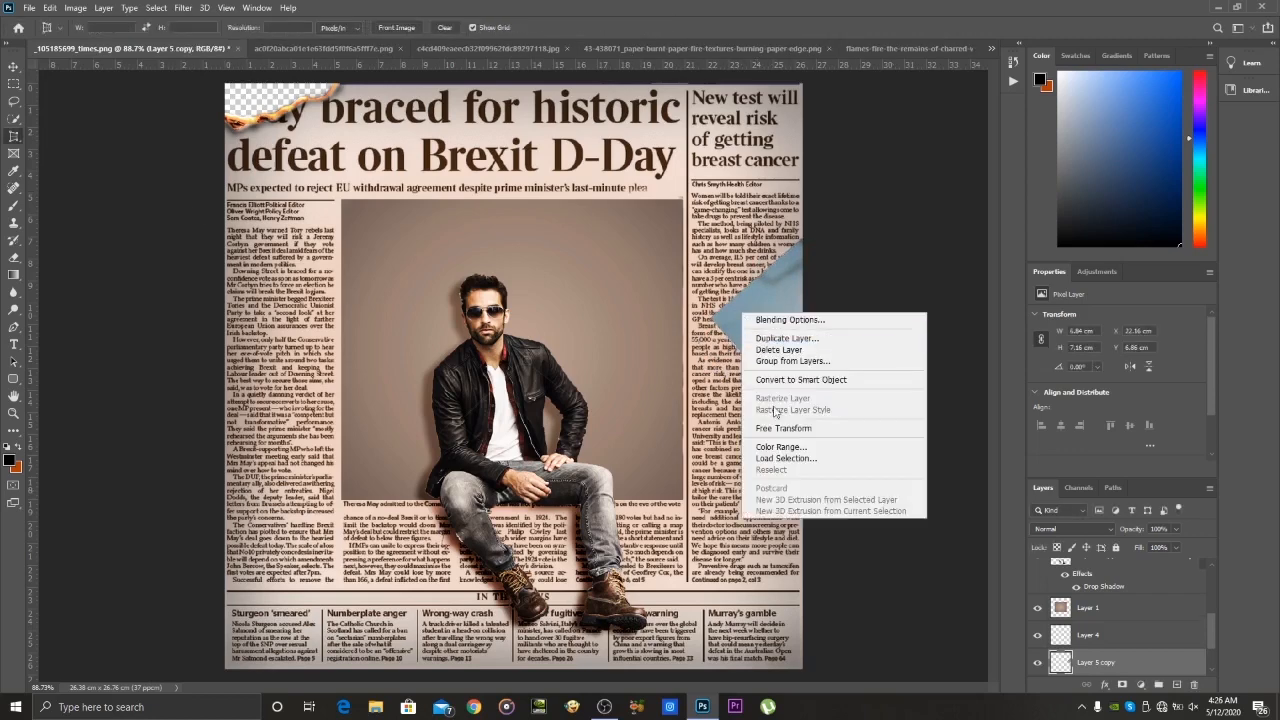
pyautogui.click(776, 427)
pyautogui.moveTo(692, 264); pyautogui.dragTo(686, 355)
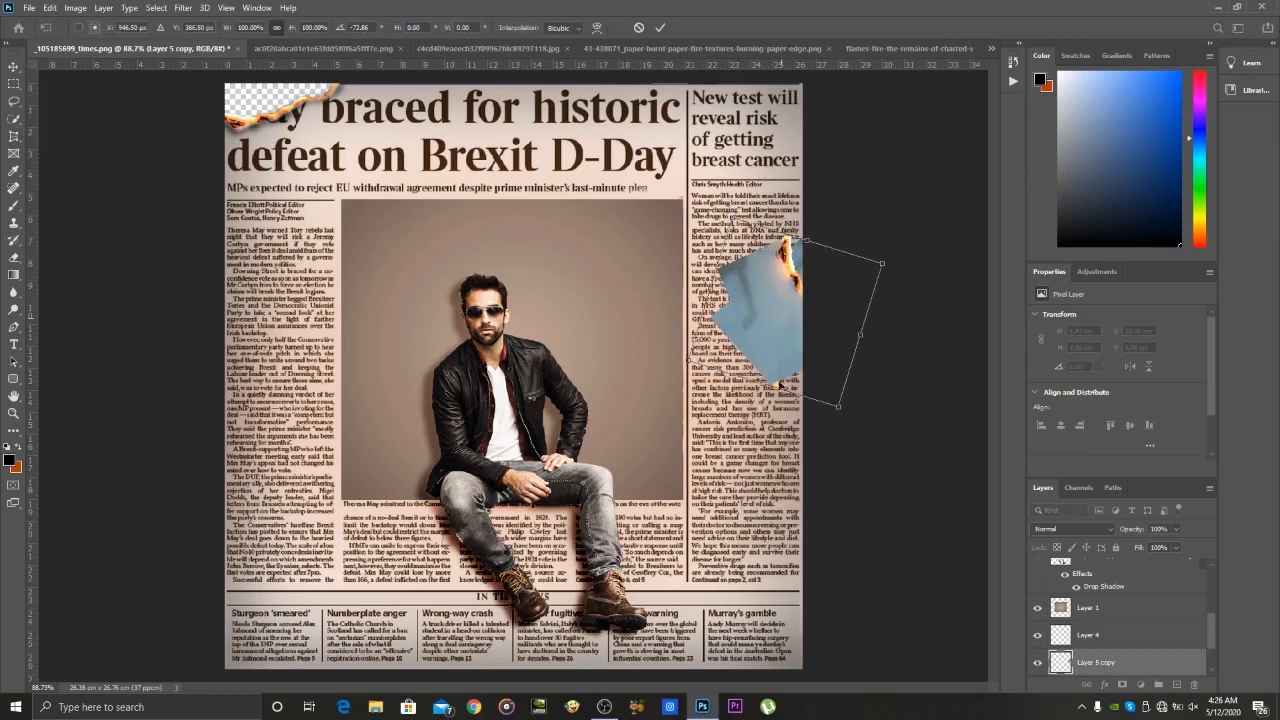
pyautogui.press('Return')
pyautogui.moveTo(787, 347); pyautogui.dragTo(768, 472)
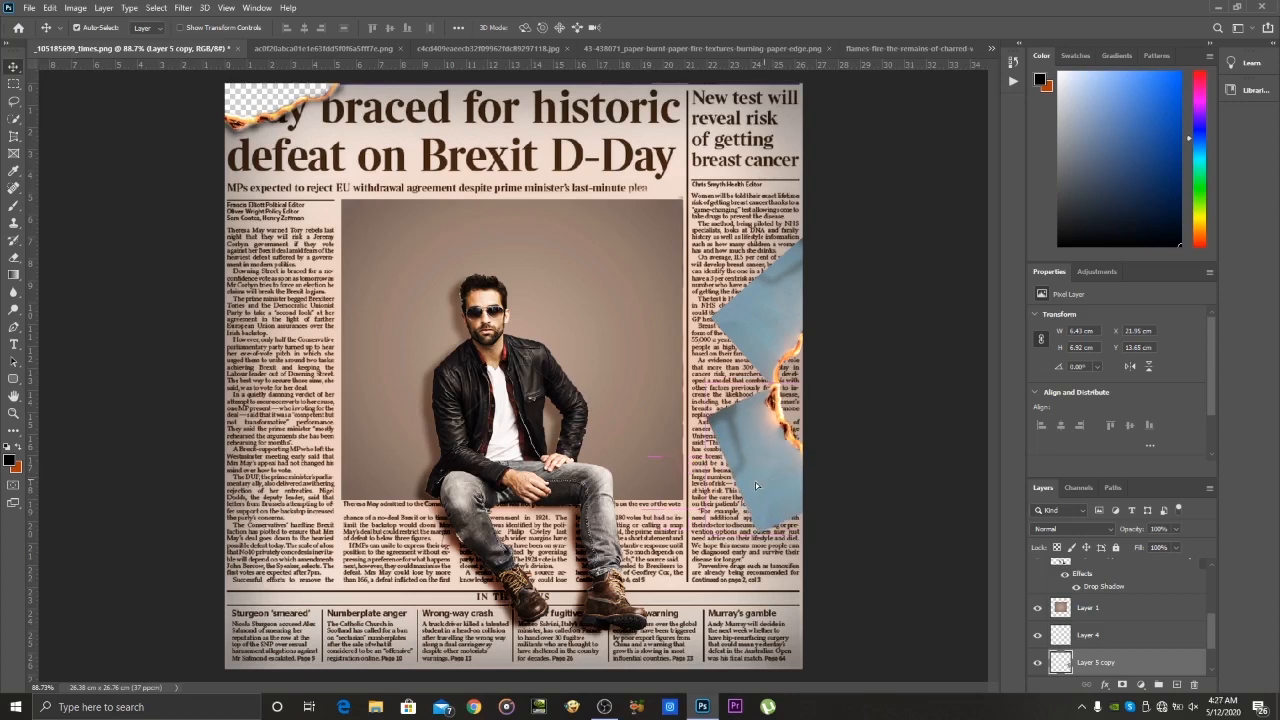
# Shift the original burnt piece left until its flames meet the copy's, and merge Layer 5 with Layer 5 copy
pyautogui.moveTo(776, 324); pyautogui.dragTo(758, 325)
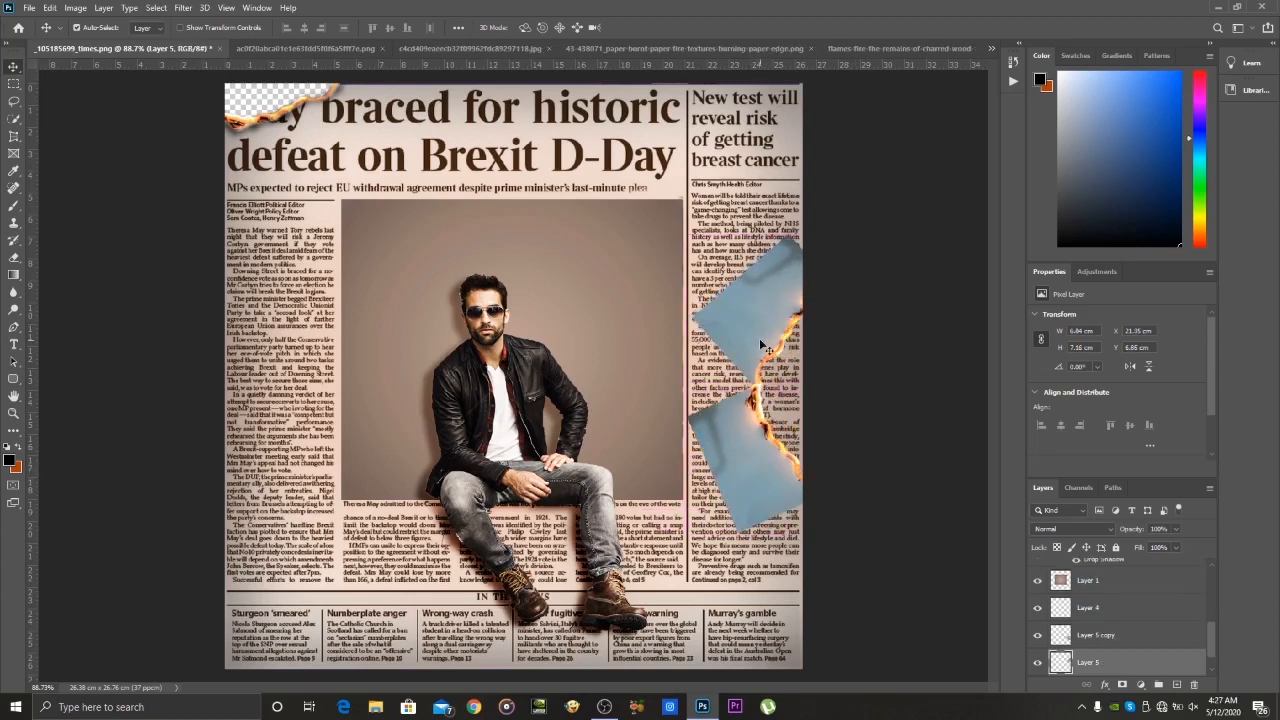
pyautogui.press('Left')
pyautogui.press('Left')
pyautogui.press('Left')
pyautogui.press('Left')
pyautogui.keyDown('ctrl'); pyautogui.click(1120, 643); pyautogui.keyUp('ctrl')
pyautogui.rightClick(1120, 643)
pyautogui.click(1165, 469)
# Erase the lower burnt piece's left margin, raise the eraser flow to 100%, and clean up beside the flames' lower end
pyautogui.click(14, 259)
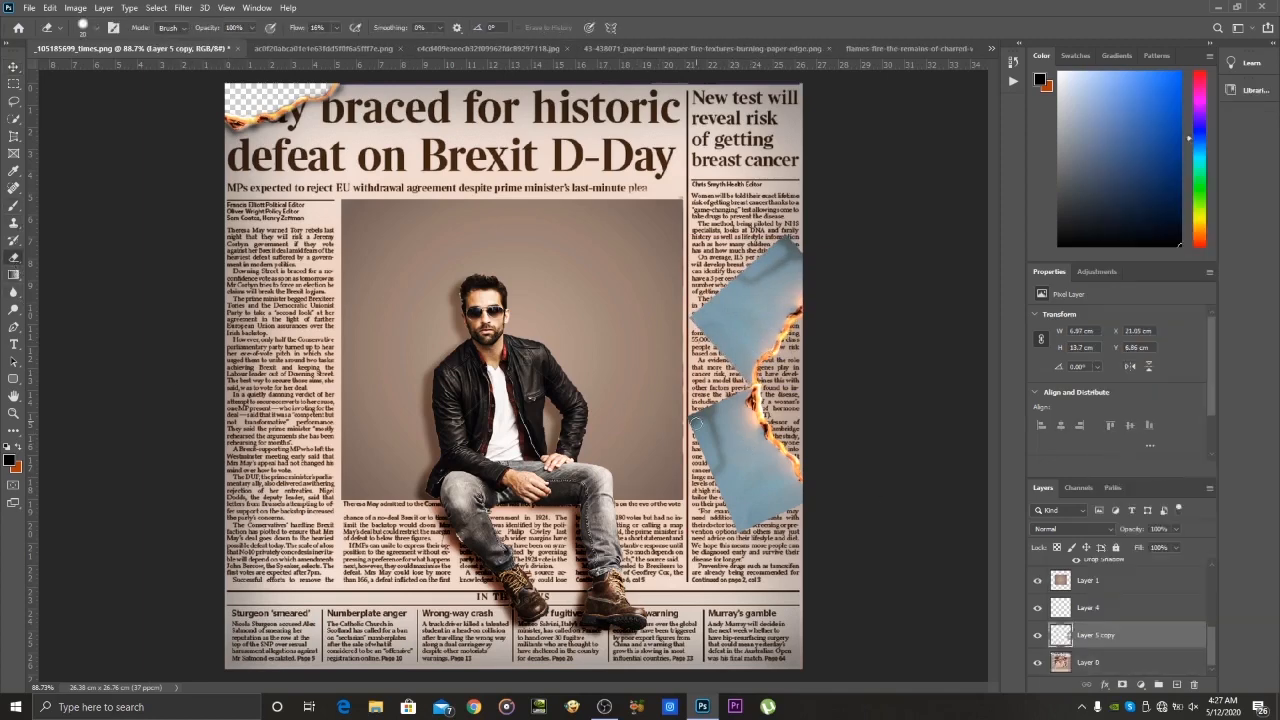
pyautogui.moveTo(695, 425); pyautogui.dragTo(727, 507)
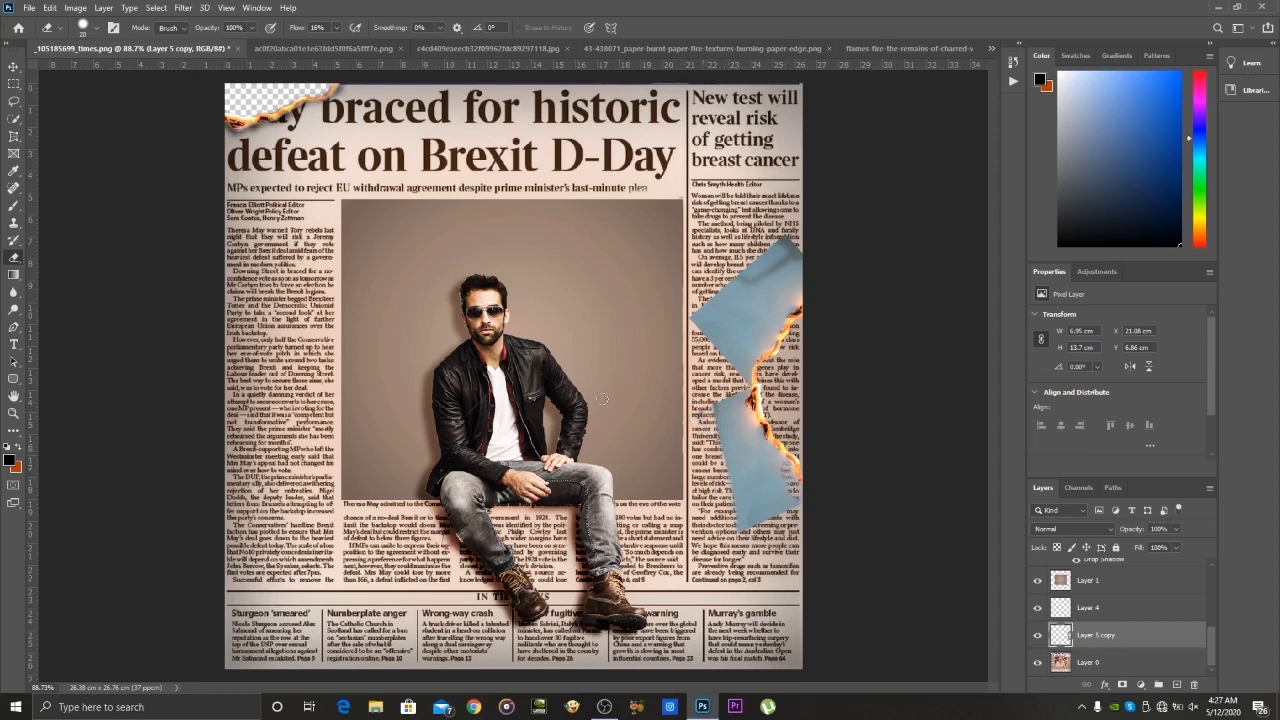
pyautogui.click(337, 28)
pyautogui.moveTo(336, 45); pyautogui.dragTo(396, 46)
pyautogui.moveTo(793, 502)
pyautogui.mouseDown()
pyautogui.moveTo(776, 474)
pyautogui.moveTo(797, 483)
pyautogui.mouseUp()
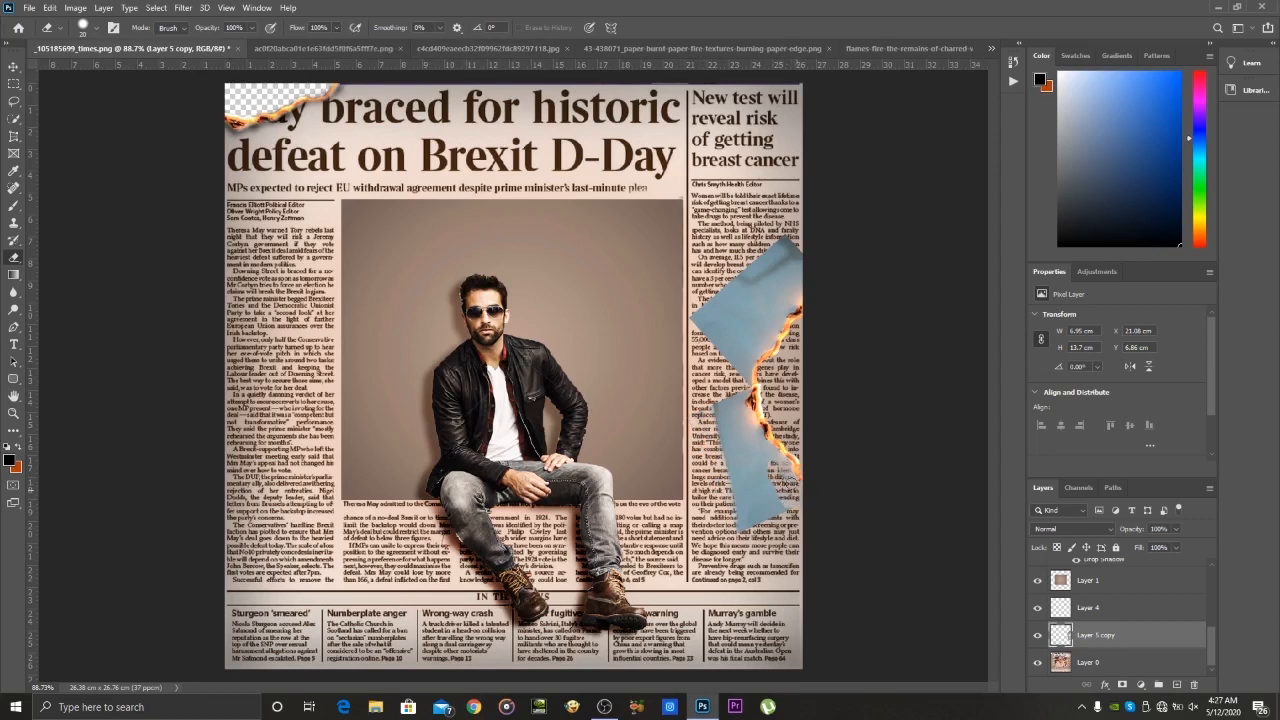
# Set the eraser flow to 62% and erase the remaining blue paper around the flame line on Layer 5 copy
pyautogui.click(337, 28)
pyautogui.moveTo(342, 45); pyautogui.dragTo(316, 45)
pyautogui.moveTo(772, 454)
pyautogui.mouseDown()
pyautogui.moveTo(740, 424)
pyautogui.moveTo(743, 389)
pyautogui.moveTo(757, 438)
pyautogui.mouseUp()
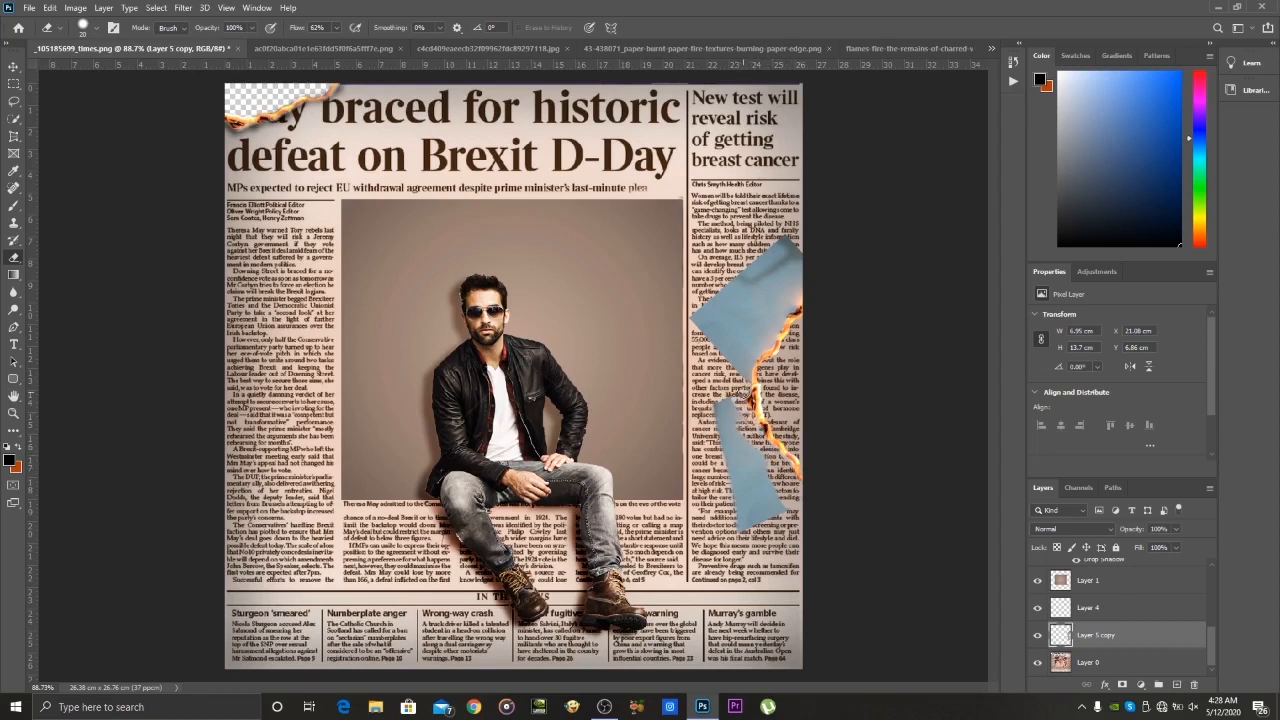
pyautogui.moveTo(745, 386); pyautogui.dragTo(754, 354)
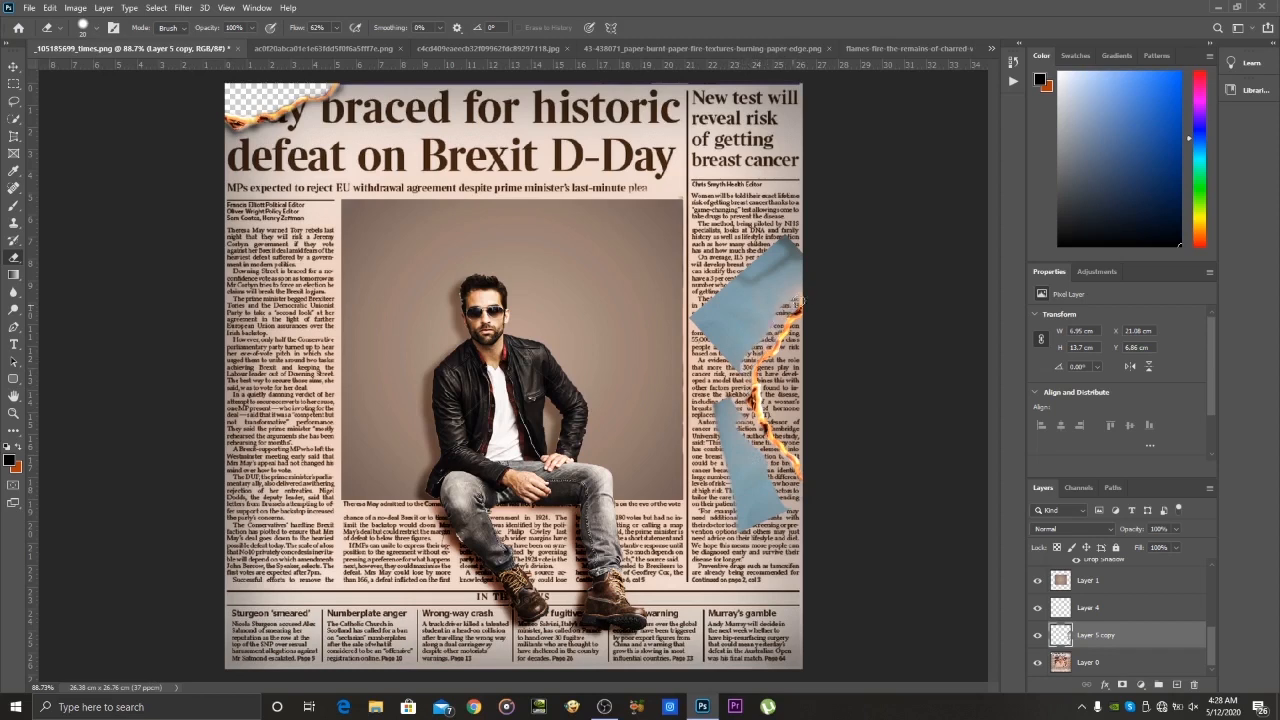
pyautogui.moveTo(770, 315); pyautogui.dragTo(775, 309)
pyautogui.moveTo(731, 412)
pyautogui.mouseDown()
pyautogui.moveTo(746, 464)
pyautogui.moveTo(742, 447)
pyautogui.moveTo(802, 506)
pyautogui.moveTo(762, 490)
pyautogui.mouseUp()
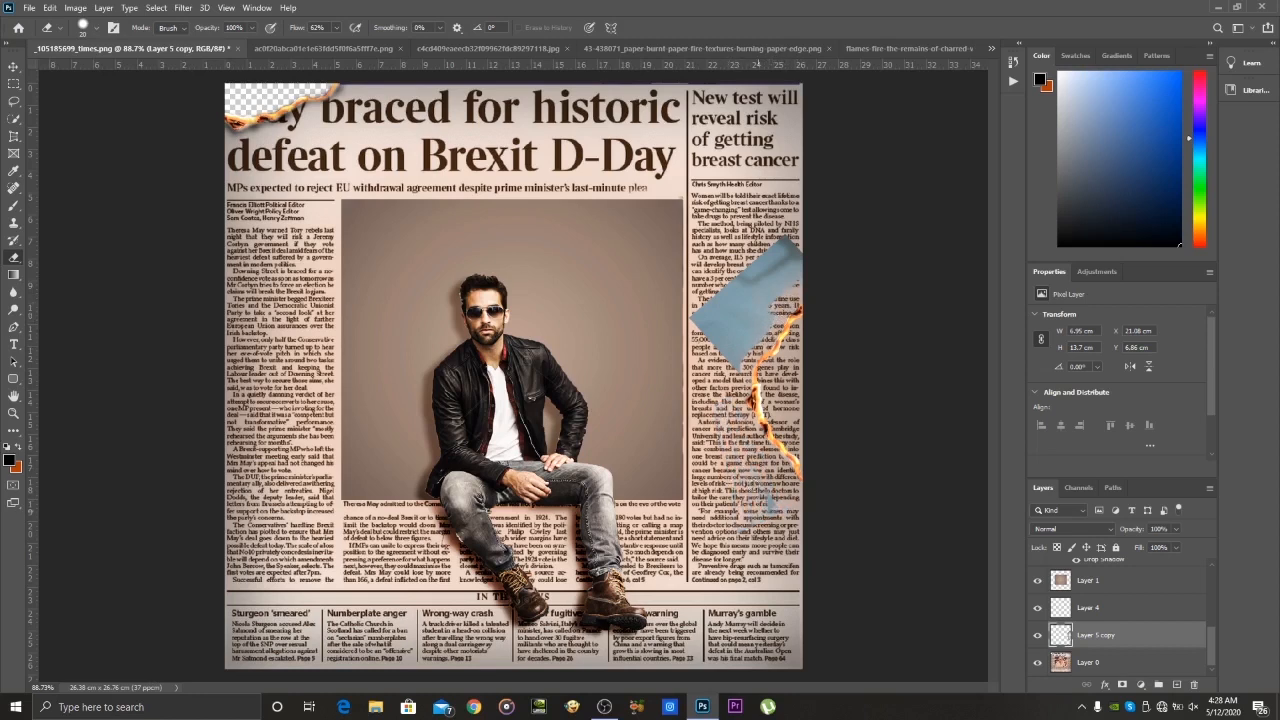
pyautogui.moveTo(740, 368)
pyautogui.mouseDown()
pyautogui.moveTo(700, 330)
pyautogui.moveTo(728, 370)
pyautogui.moveTo(755, 340)
pyautogui.moveTo(767, 289)
pyautogui.moveTo(728, 335)
pyautogui.moveTo(782, 242)
pyautogui.mouseUp()
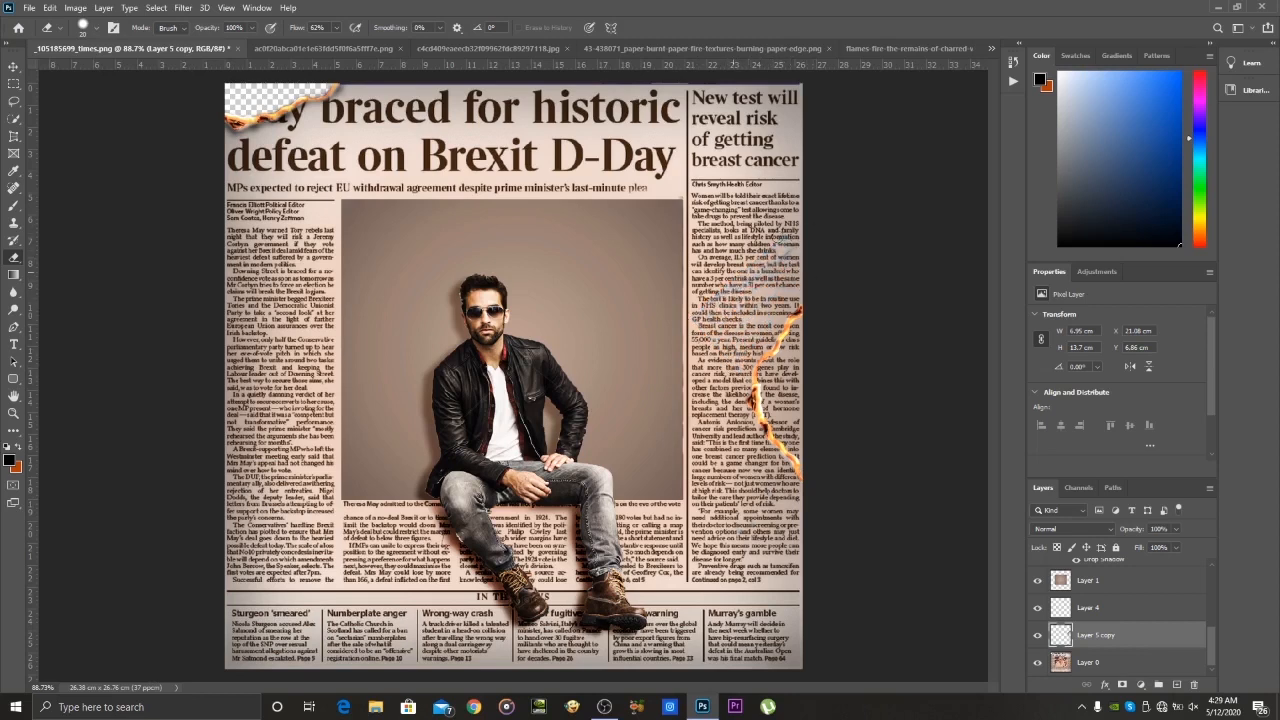
# Erase the newspaper on Layer 0 outside the right-edge flame line, and darken the paper along the burn with the black brush
pyautogui.click(1087, 662)
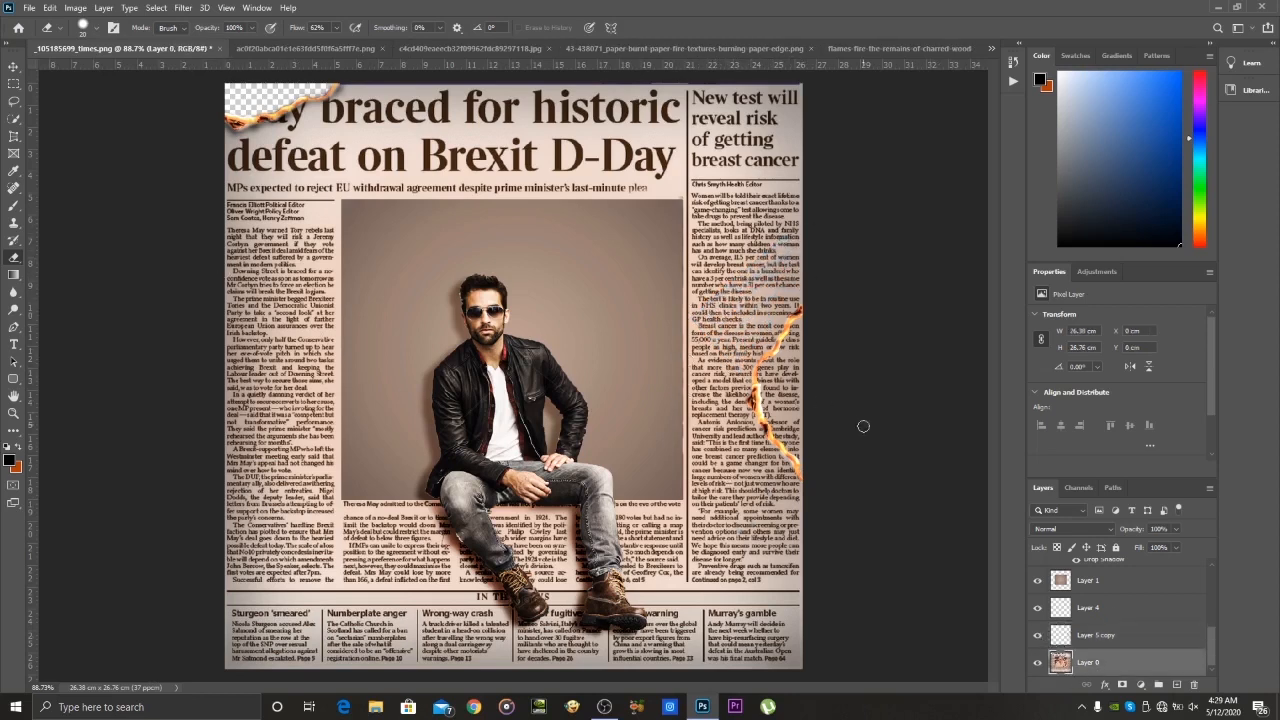
pyautogui.moveTo(804, 438)
pyautogui.mouseDown()
pyautogui.moveTo(805, 320)
pyautogui.moveTo(765, 368)
pyautogui.moveTo(796, 347)
pyautogui.moveTo(766, 368)
pyautogui.moveTo(761, 400)
pyautogui.moveTo(808, 472)
pyautogui.moveTo(777, 416)
pyautogui.moveTo(783, 362)
pyautogui.moveTo(788, 434)
pyautogui.mouseUp()
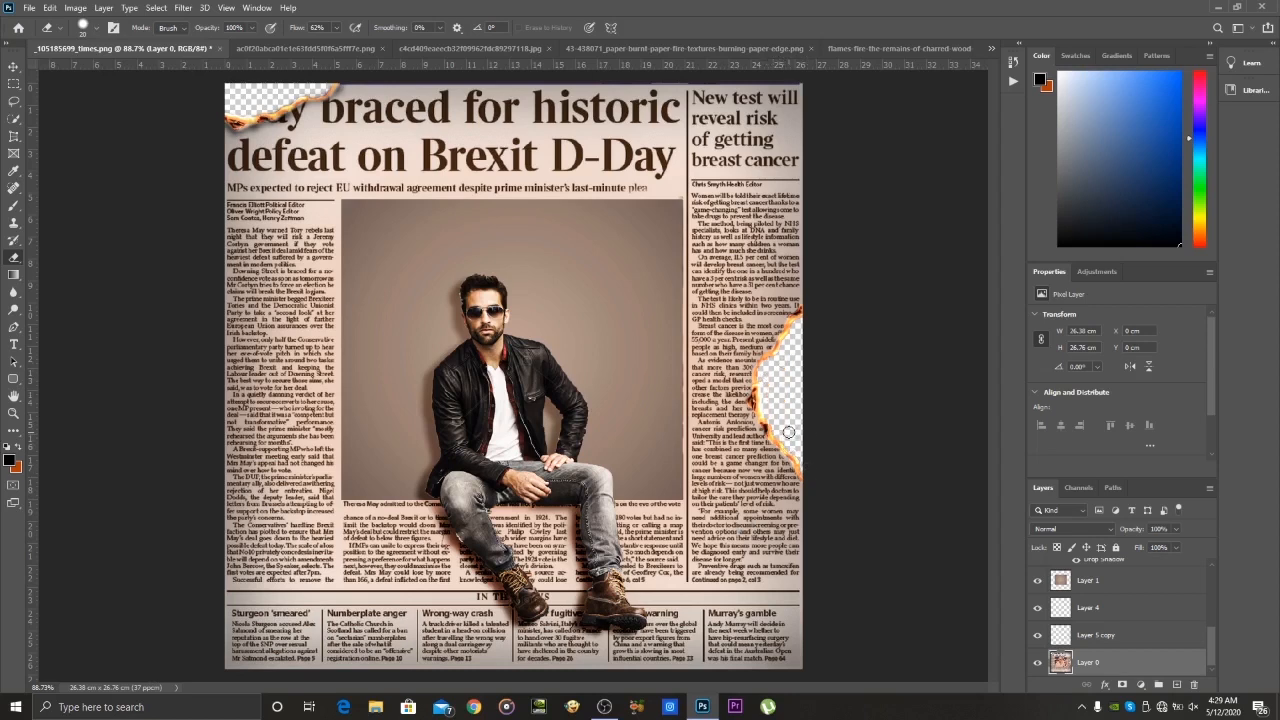
pyautogui.click(14, 205)
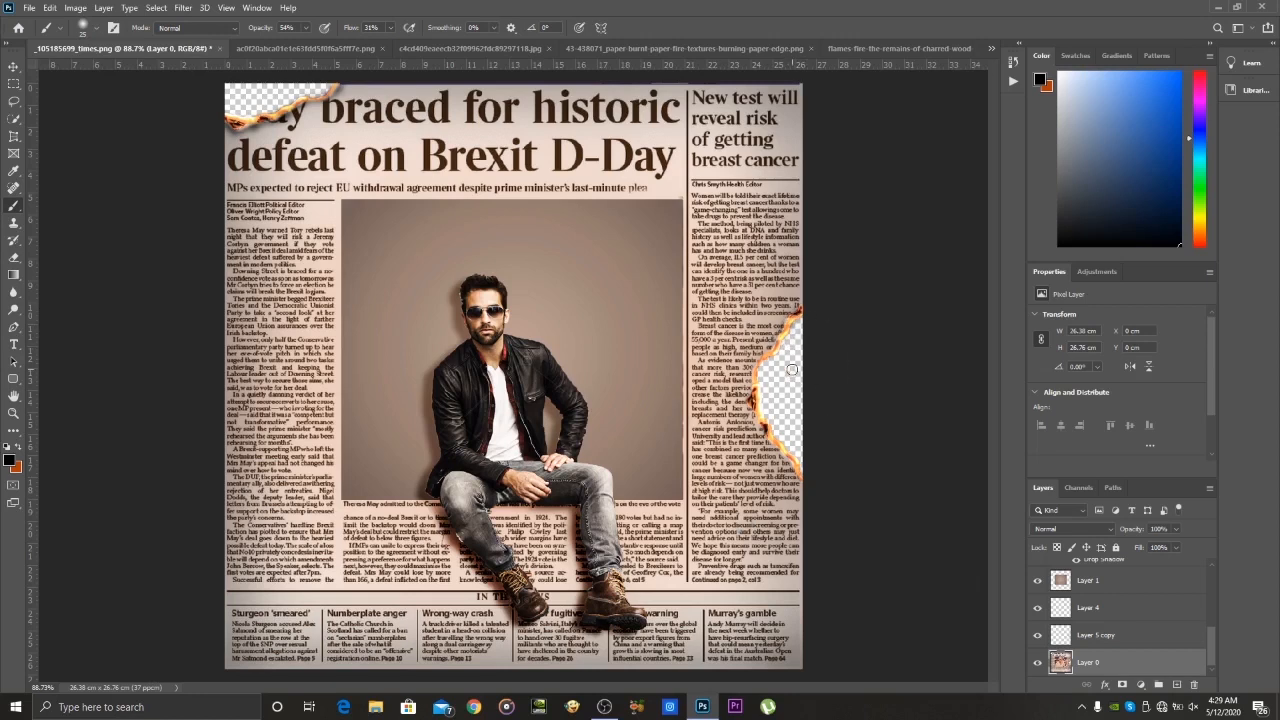
pyautogui.moveTo(785, 320); pyautogui.dragTo(752, 387)
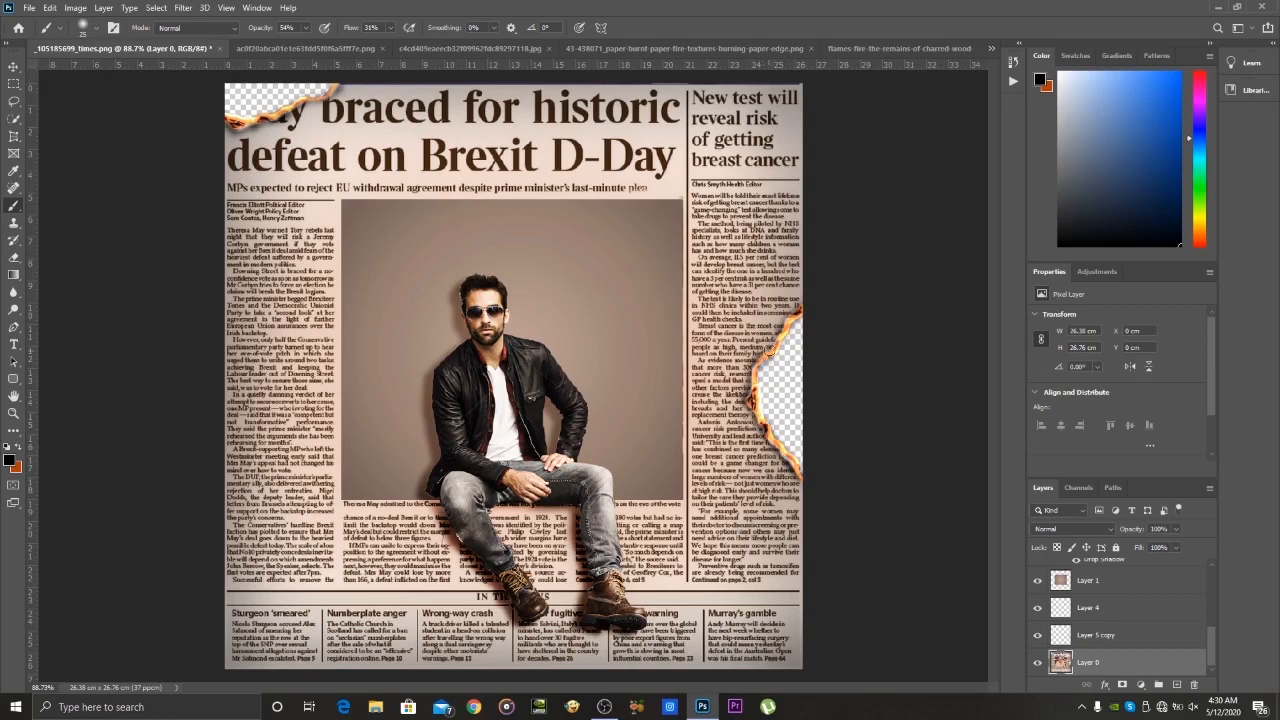
pyautogui.click(14, 258)
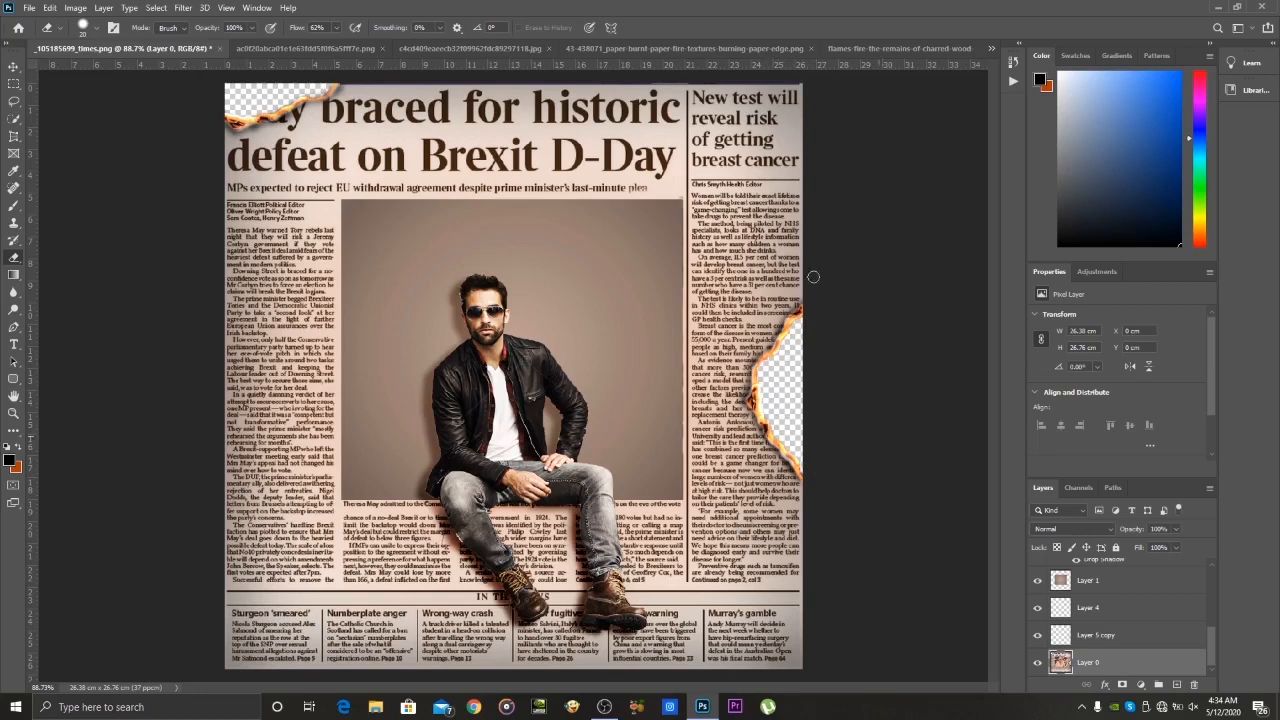
# Select the whole burnt-paper-edge image, look through the other open fire images, and return to the newspaper document
pyautogui.click(723, 52)
pyautogui.hotkey('ctrl', 'a')
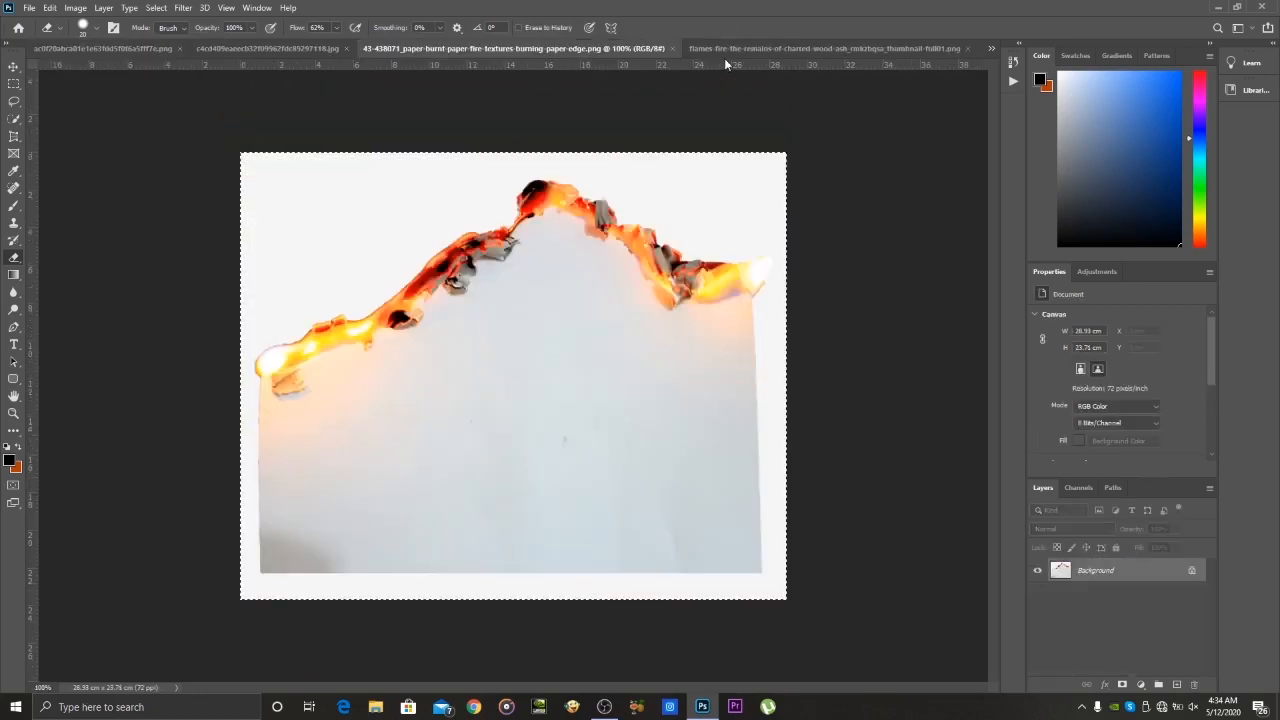
pyautogui.click(298, 48)
pyautogui.click(137, 50)
pyautogui.click(990, 48)
pyautogui.click(922, 55)
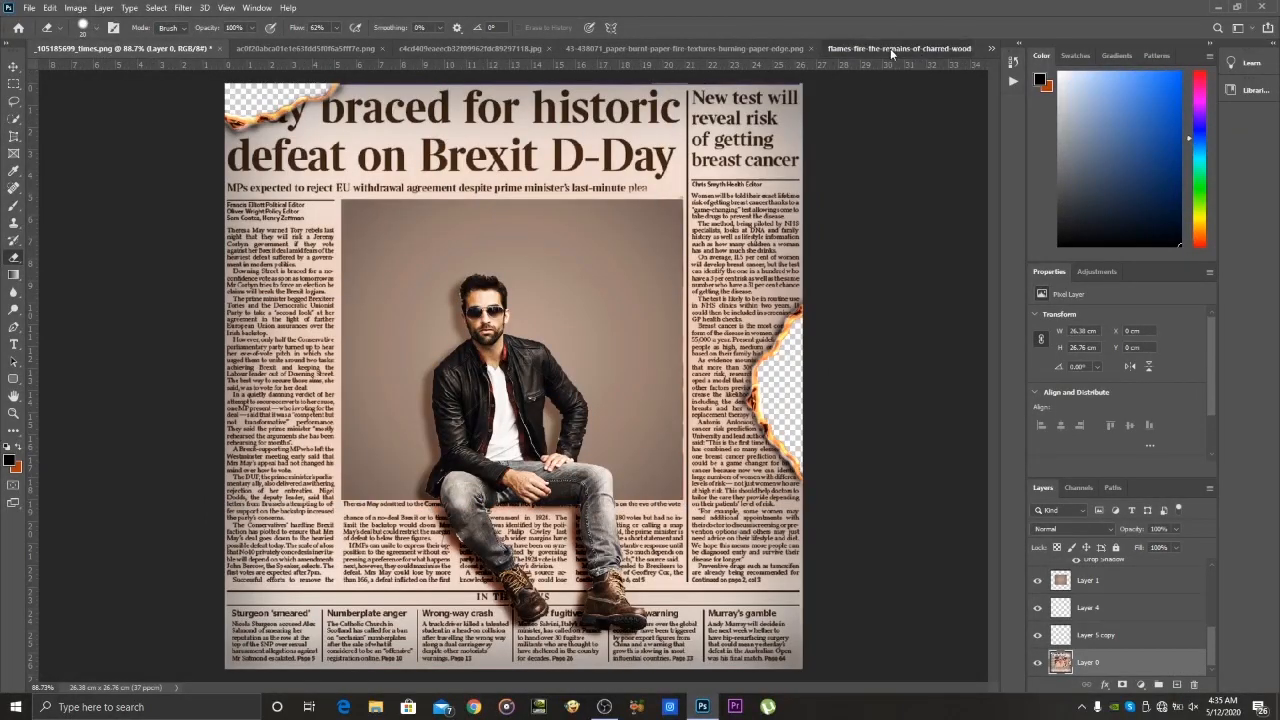
# Close the stock photo of the man in shades without saving its changes
pyautogui.click(890, 49)
pyautogui.click(990, 48)
pyautogui.click(901, 141)
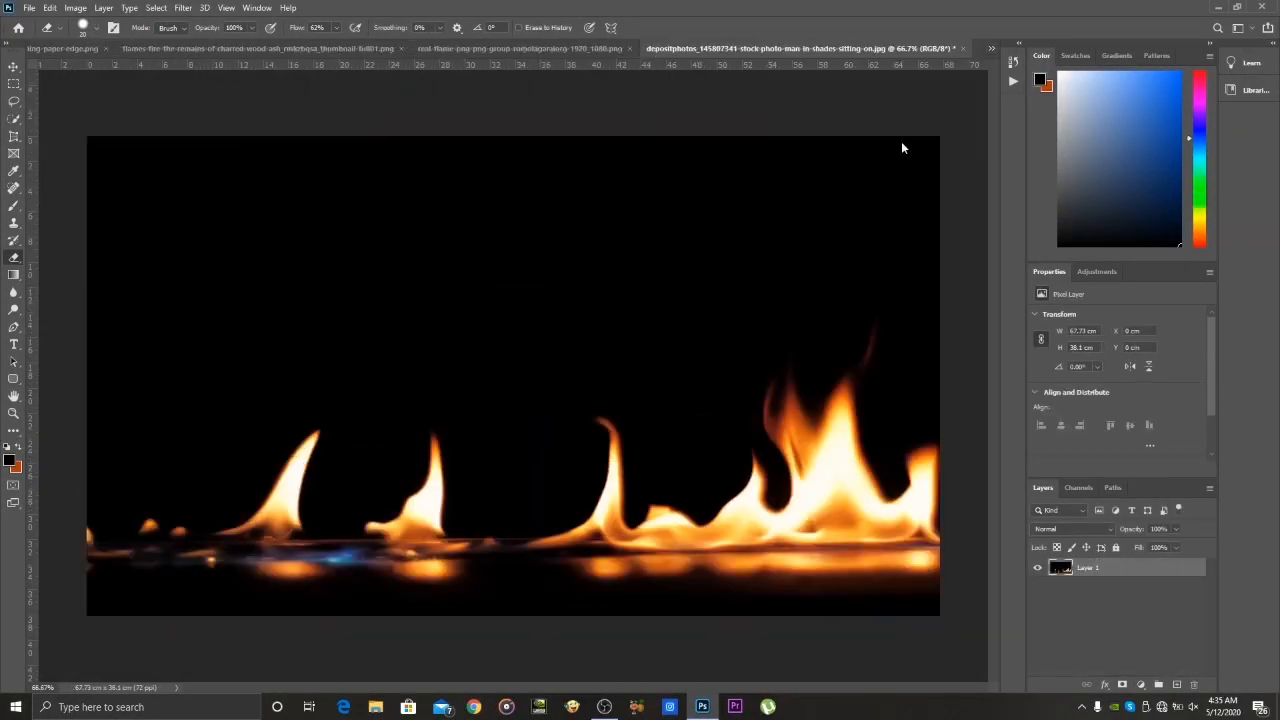
pyautogui.click(962, 50)
pyautogui.press('n')
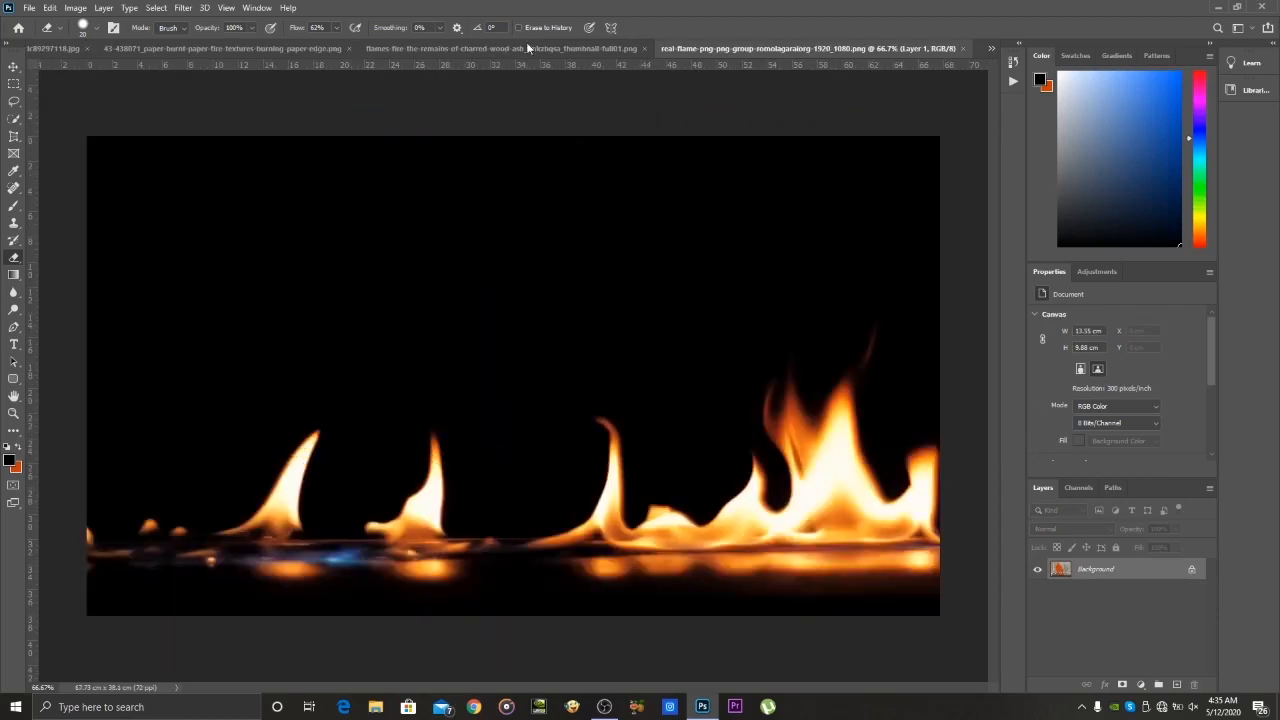
# Paste the 43-438071 burnt-paper-edge image into the newspaper document as a new layer directly above Layer 0
pyautogui.click(244, 50)
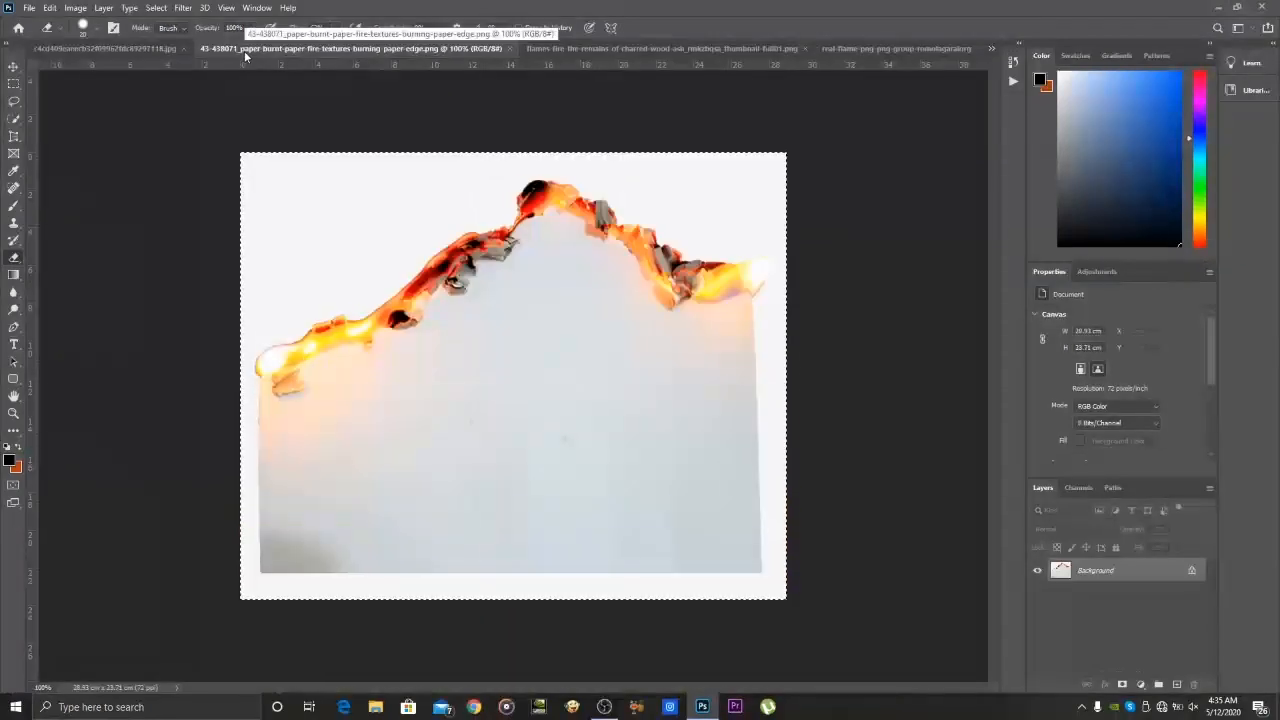
pyautogui.click(990, 48)
pyautogui.click(942, 56)
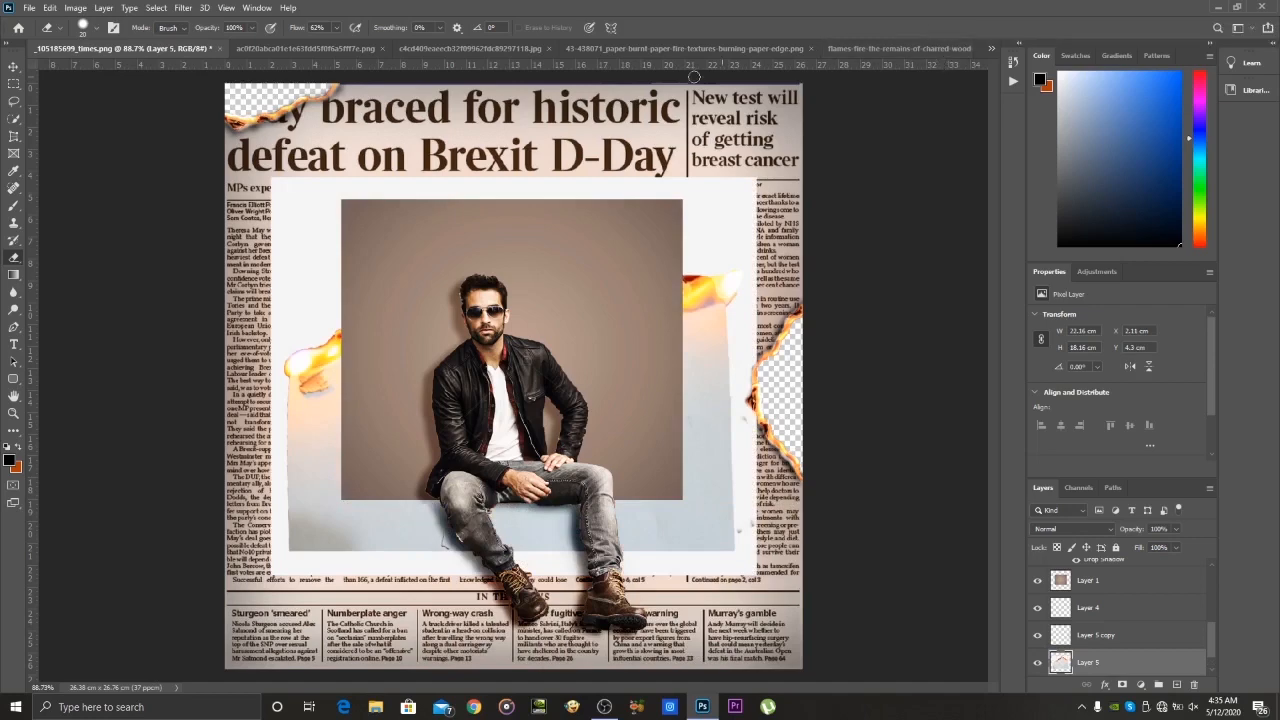
pyautogui.click(14, 137)
pyautogui.rightClick(306, 318)
pyautogui.click(512, 695)
pyautogui.click(510, 700)
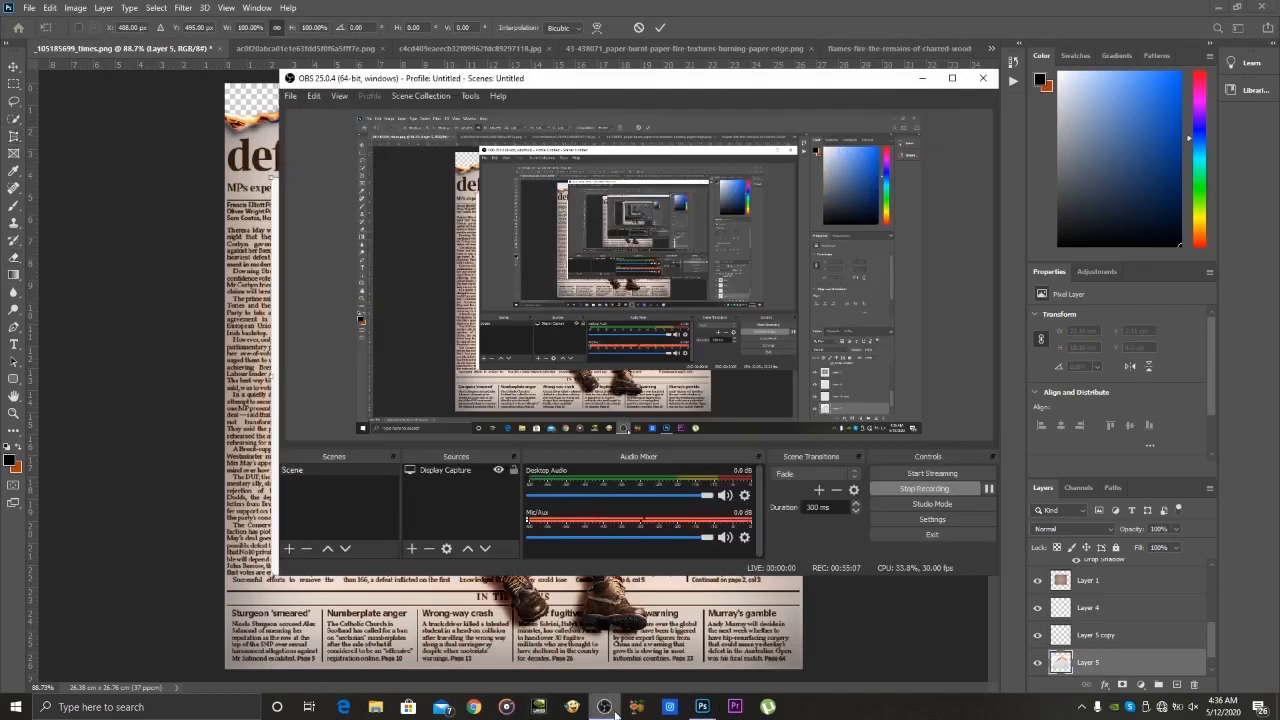
pyautogui.click(702, 707)
# Scale the pasted burnt paper to 28.97%, rotate it about -137°, and place it over the newspaper's bottom-left corner
pyautogui.hotkey('ctrl', 't')
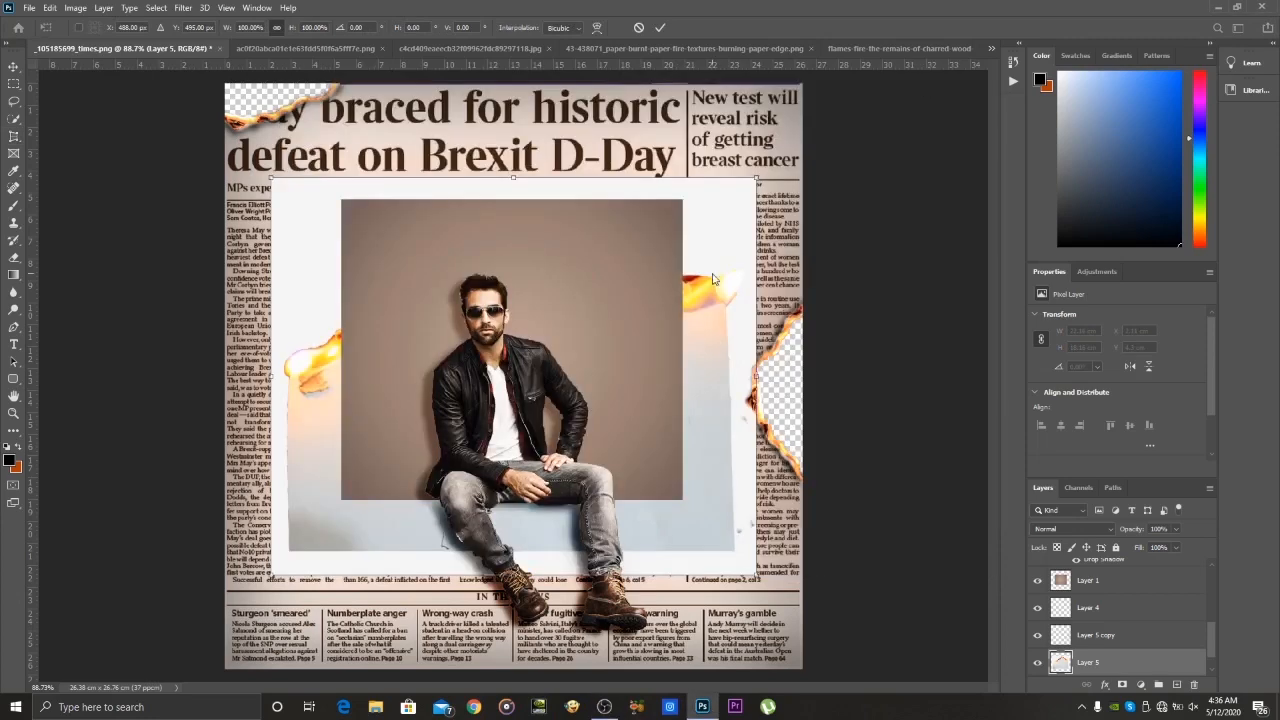
pyautogui.moveTo(770, 260); pyautogui.dragTo(655, 332)
pyautogui.moveTo(726, 397); pyautogui.dragTo(280, 590)
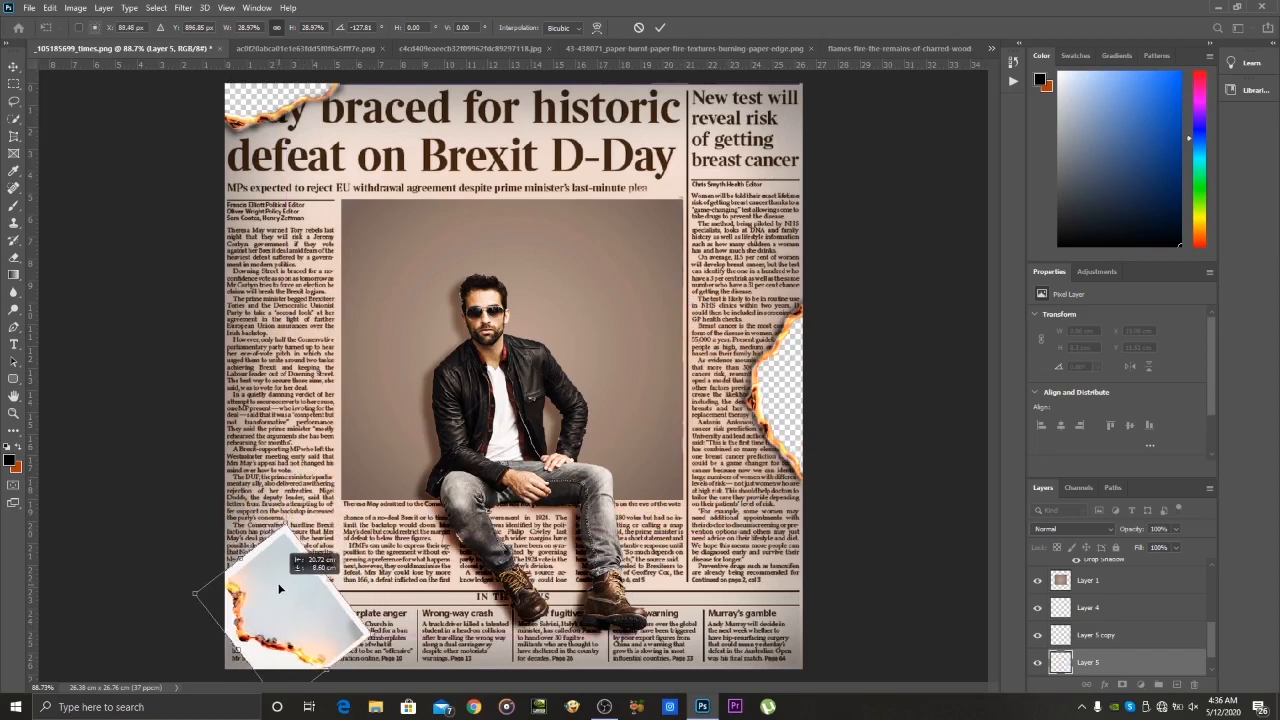
pyautogui.moveTo(302, 508); pyautogui.dragTo(278, 504)
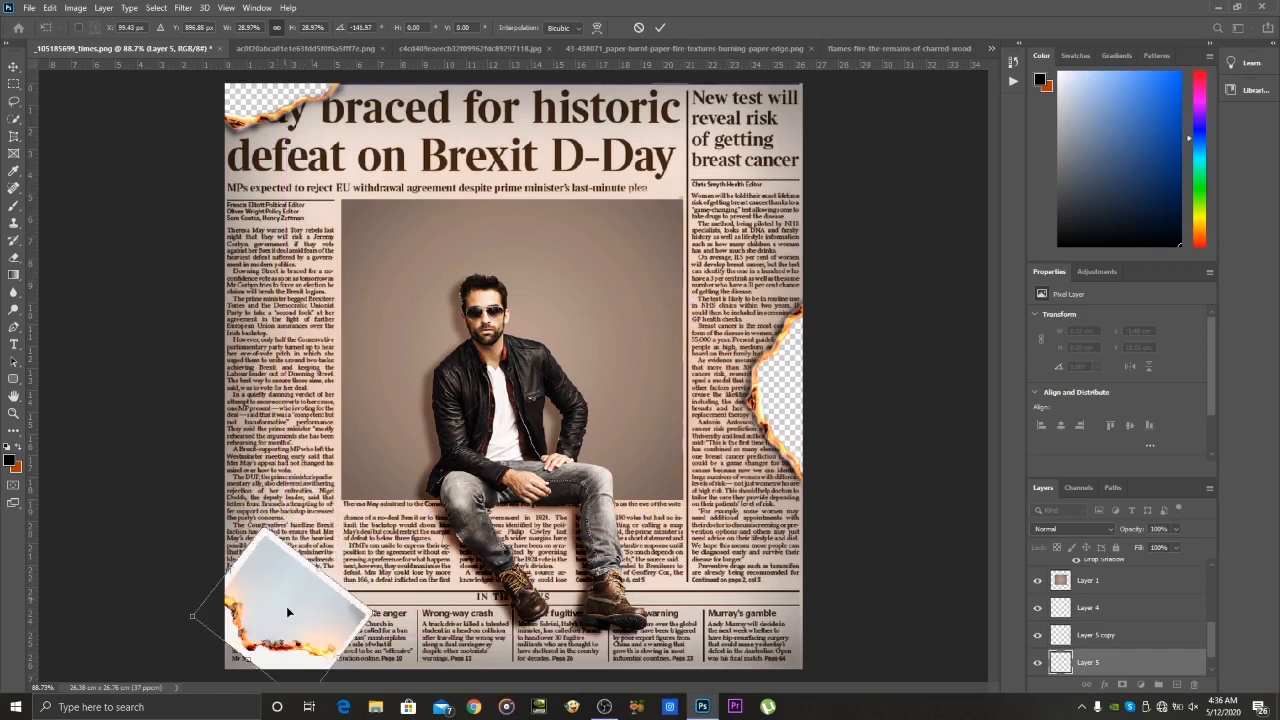
pyautogui.moveTo(286, 606); pyautogui.dragTo(290, 611)
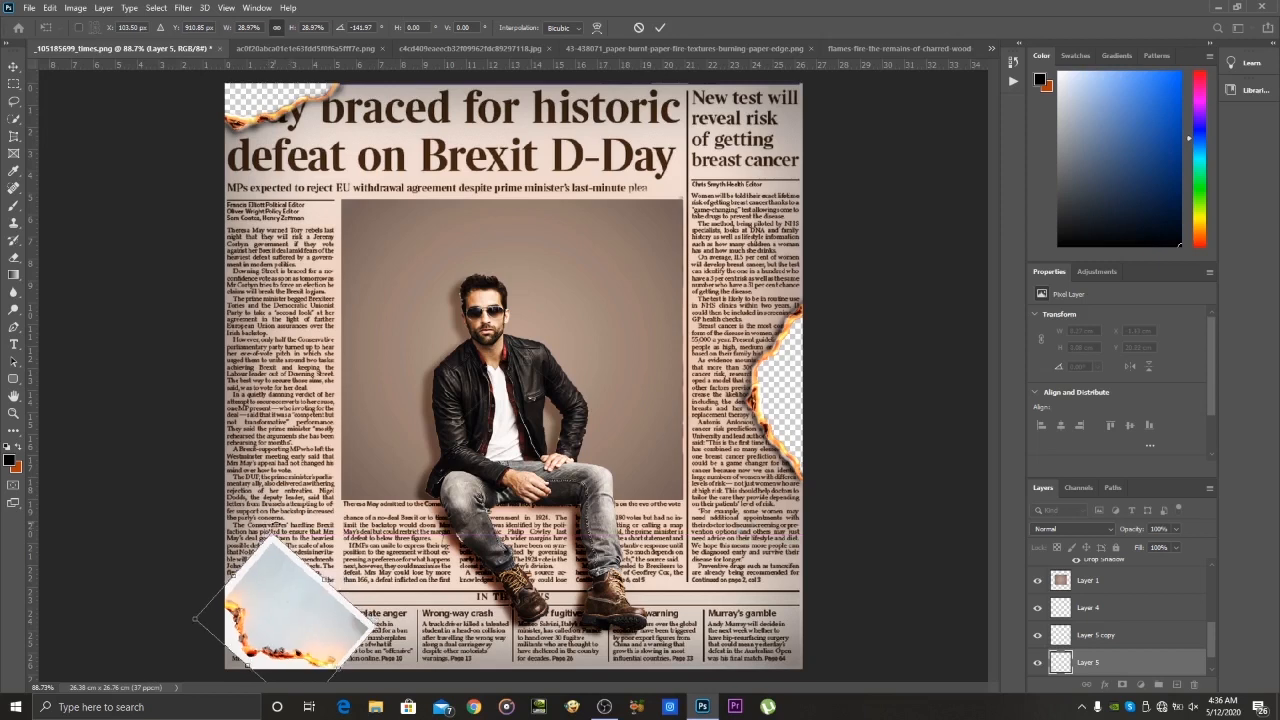
pyautogui.moveTo(273, 526); pyautogui.dragTo(279, 524)
pyautogui.moveTo(289, 590); pyautogui.dragTo(281, 592)
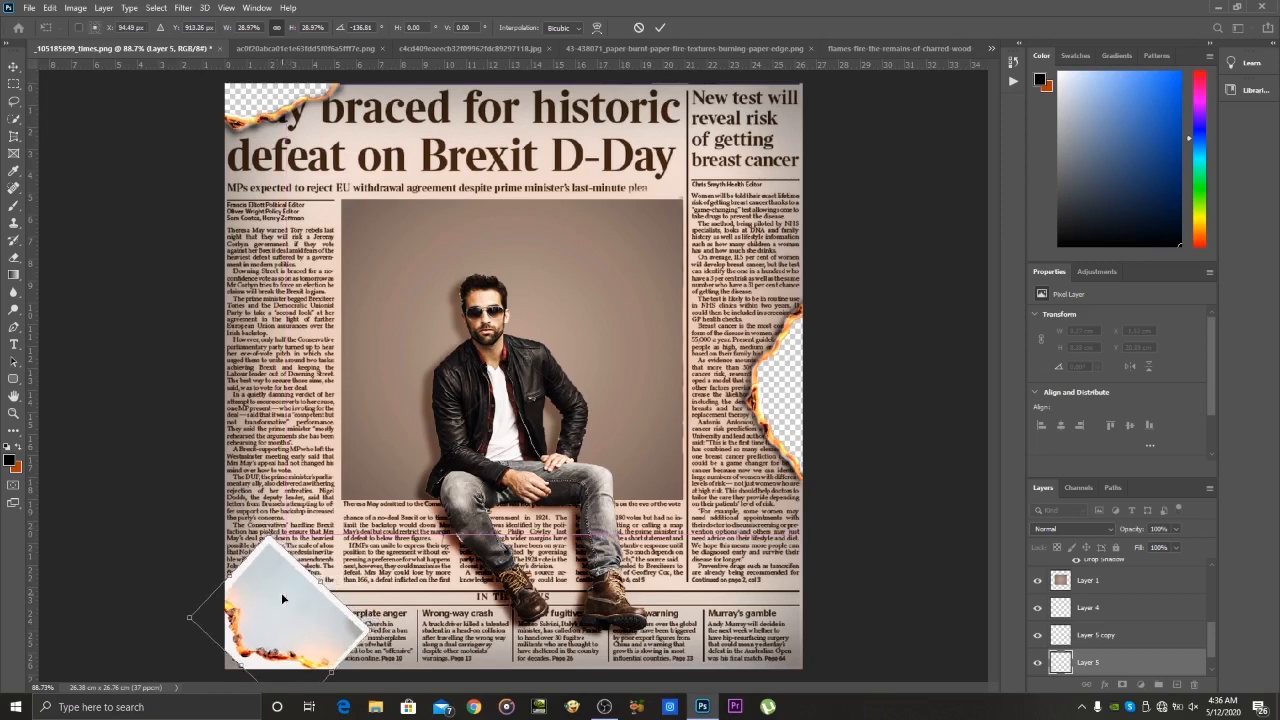
pyautogui.click(659, 27)
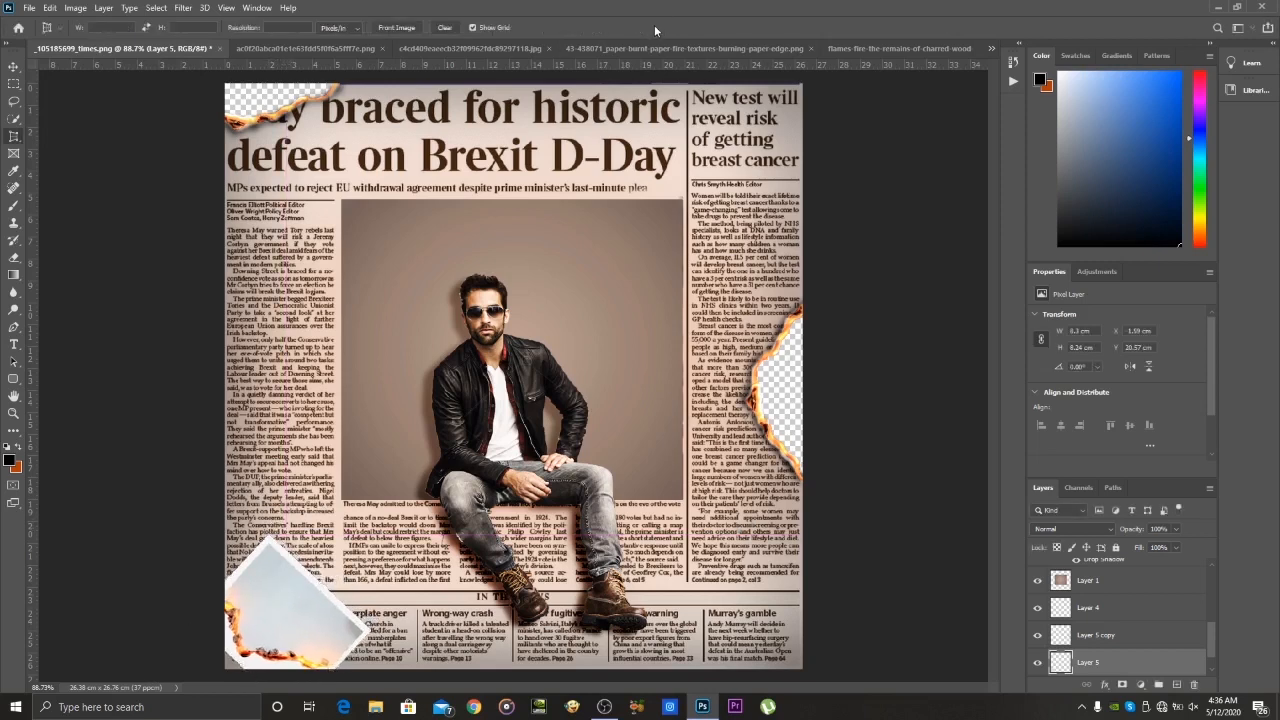
# Erase the excess pasted paper on Layer 5 around the newspaper's bottom-left corner, leaving only the charred, flaming edge
pyautogui.click(14, 258)
pyautogui.moveTo(290, 550)
pyautogui.mouseDown()
pyautogui.moveTo(360, 625)
pyautogui.moveTo(275, 585)
pyautogui.moveTo(236, 594)
pyautogui.moveTo(220, 580)
pyautogui.moveTo(250, 588)
pyautogui.moveTo(236, 598)
pyautogui.moveTo(248, 648)
pyautogui.moveTo(245, 634)
pyautogui.moveTo(330, 664)
pyautogui.moveTo(272, 622)
pyautogui.moveTo(335, 645)
pyautogui.moveTo(232, 600)
pyautogui.mouseUp()
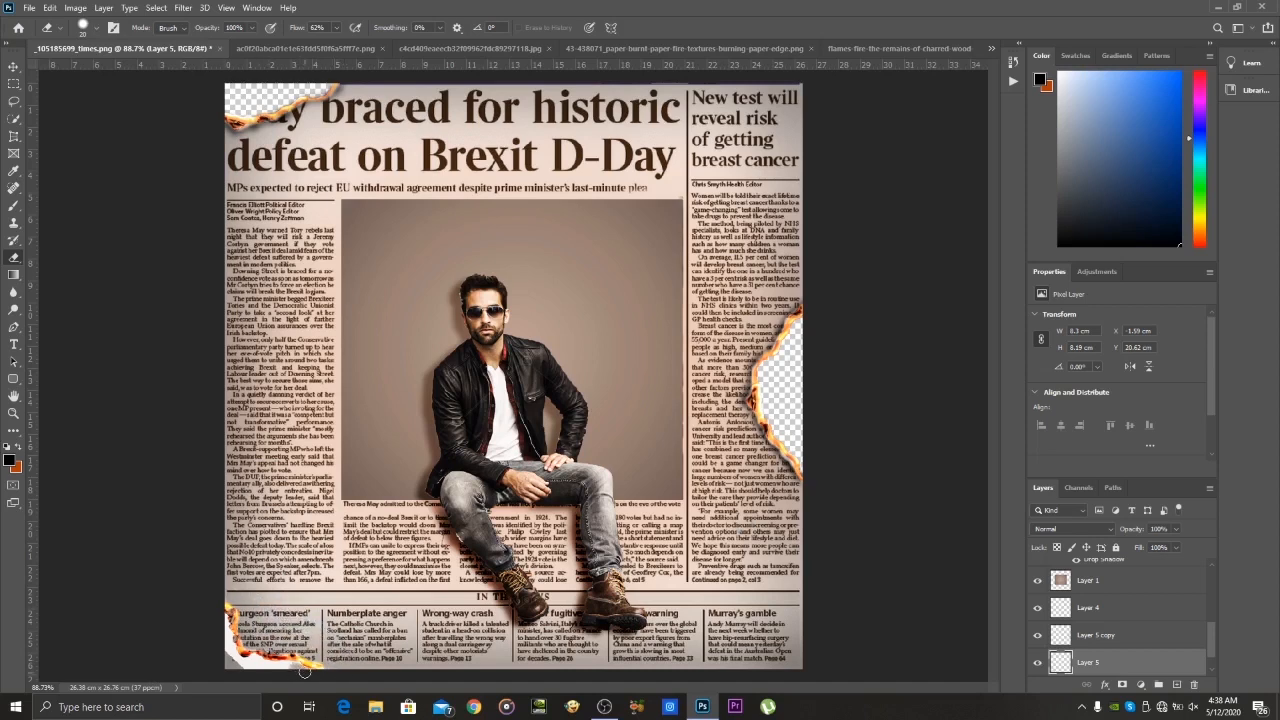
pyautogui.press('[')
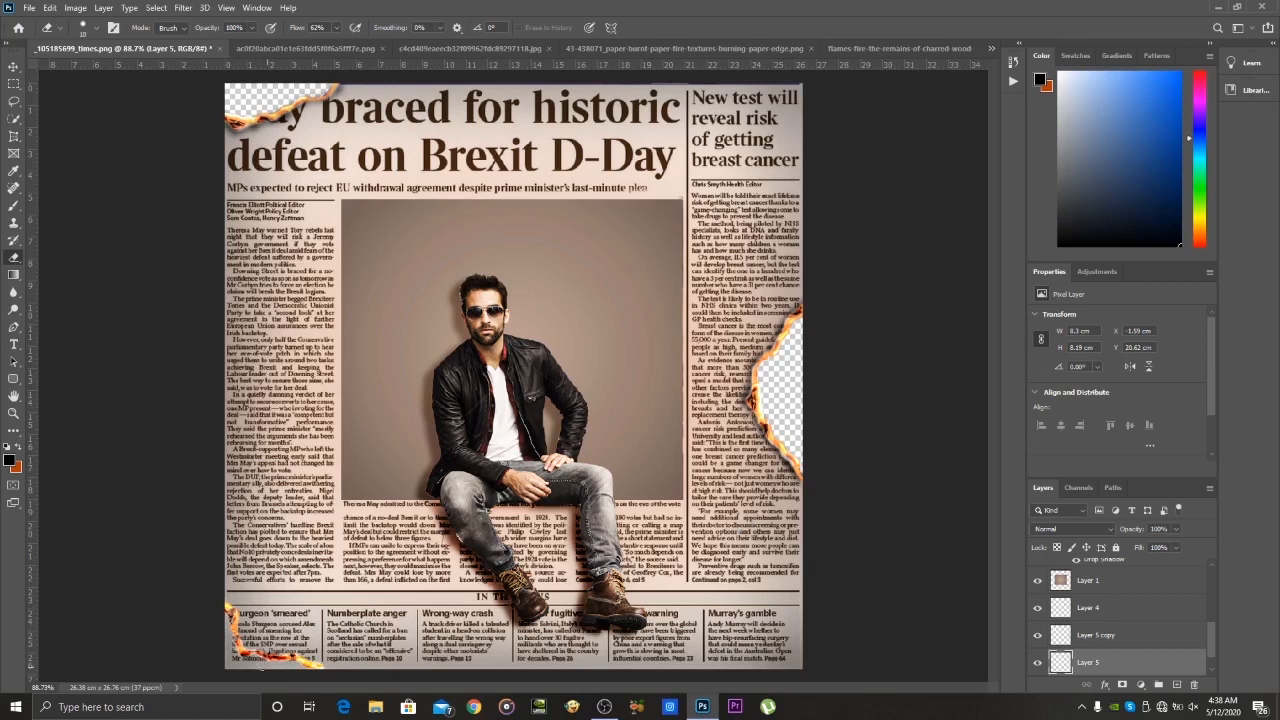
# Erase the newspaper on Layer 0 outside the burnt edge in the bottom-left corner
pyautogui.moveTo(1211, 648); pyautogui.dragTo(1213, 670)
pyautogui.click(1150, 663)
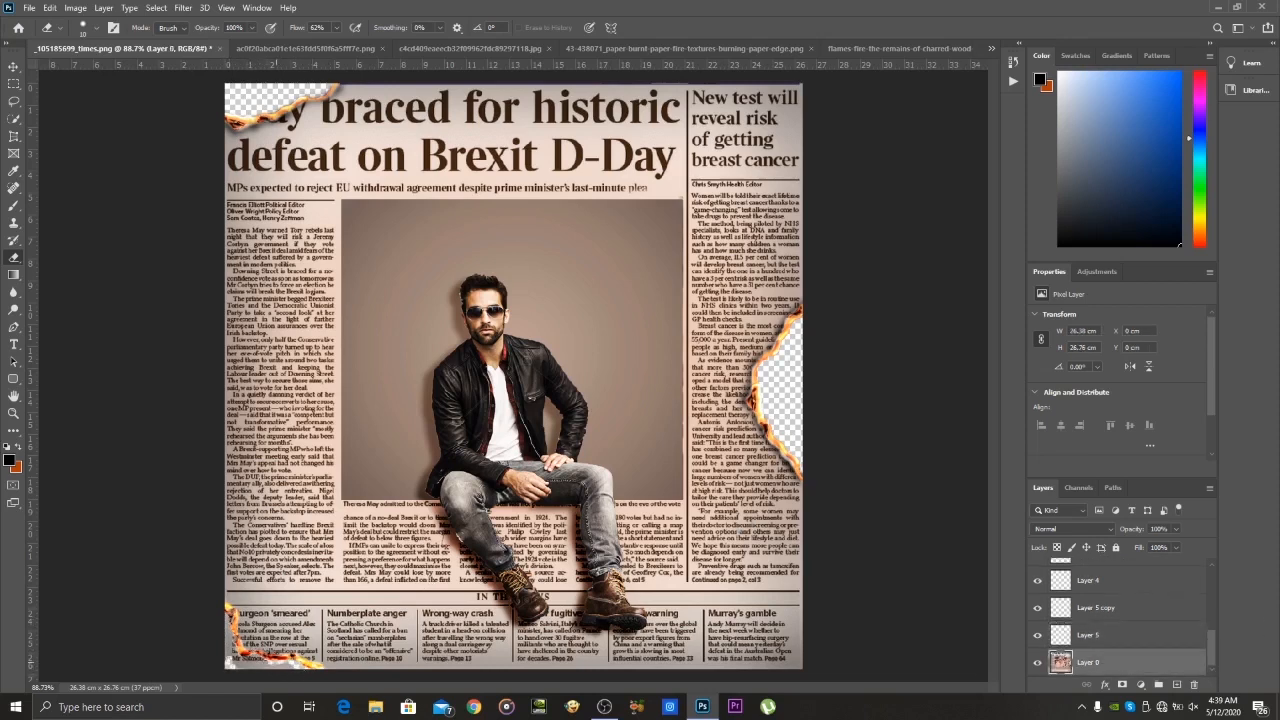
pyautogui.moveTo(240, 665); pyautogui.dragTo(294, 665)
pyautogui.moveTo(229, 610); pyautogui.dragTo(224, 663)
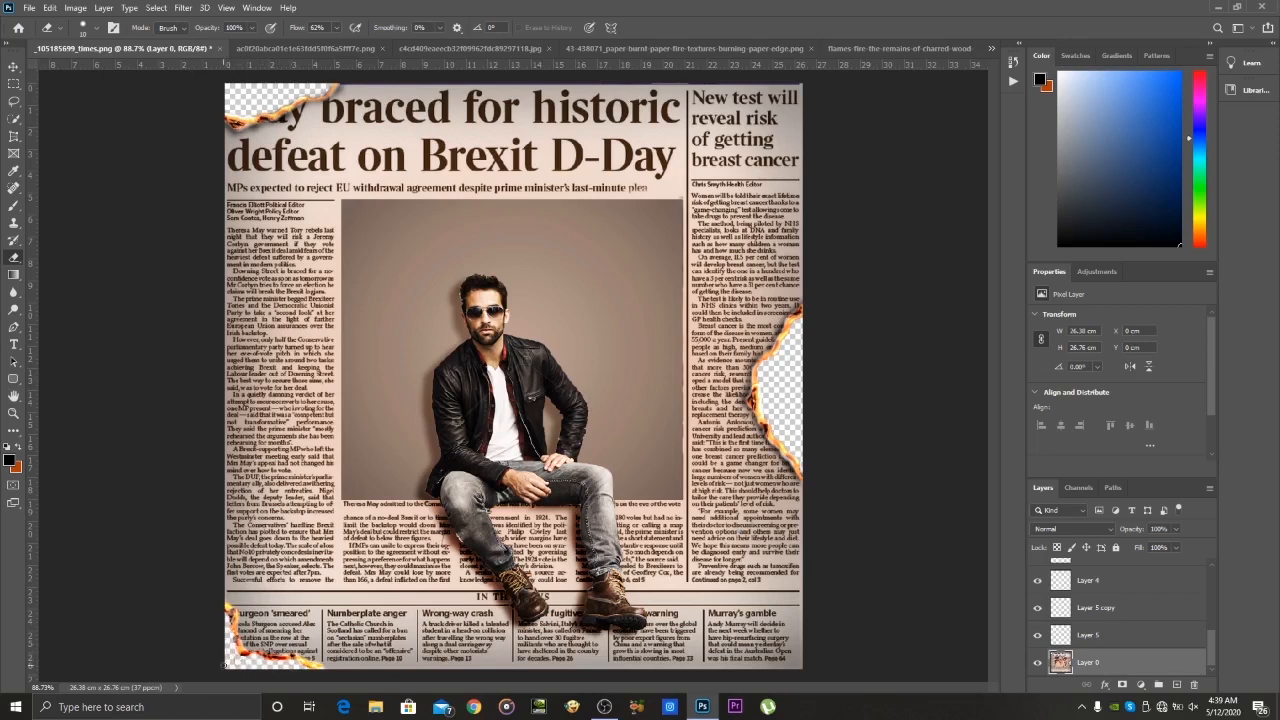
# Brush soft black shading at 54% opacity on Layer 0 along the bottom-left burnt edge and around the central photo's border
pyautogui.press('b')
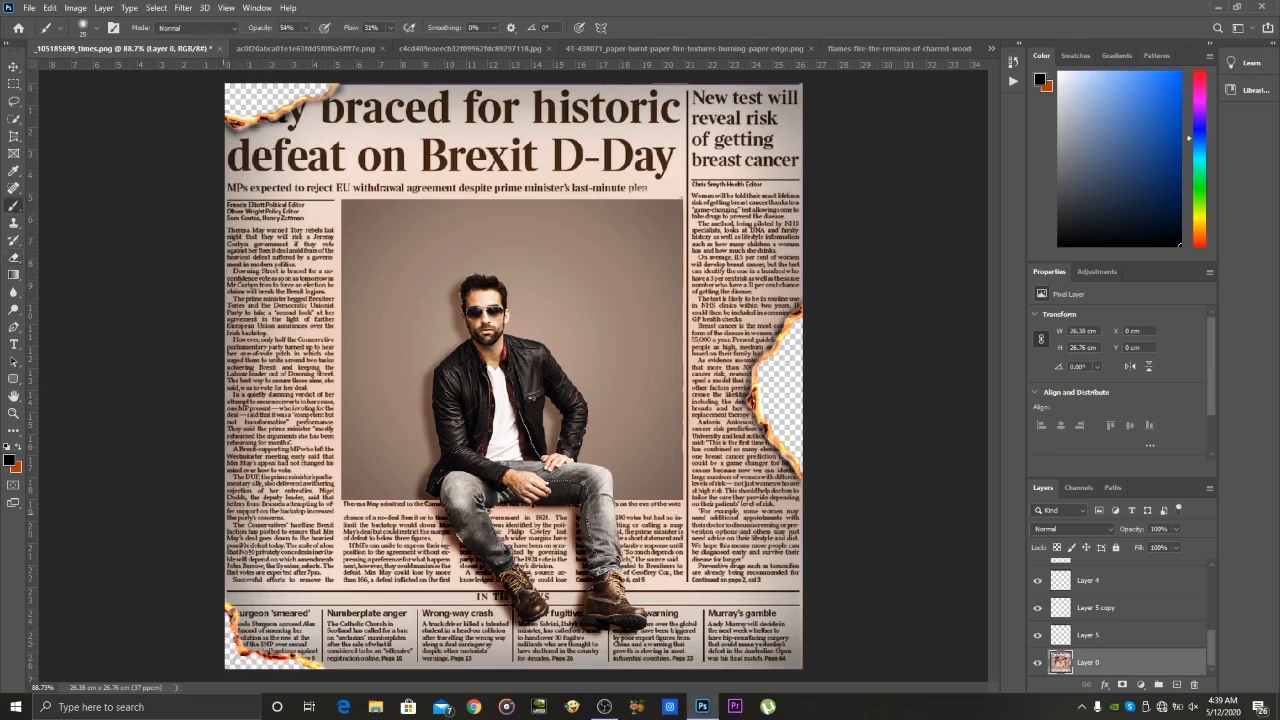
pyautogui.moveTo(228, 606)
pyautogui.mouseDown()
pyautogui.moveTo(282, 658)
pyautogui.moveTo(322, 668)
pyautogui.moveTo(251, 650)
pyautogui.moveTo(326, 671)
pyautogui.mouseUp()
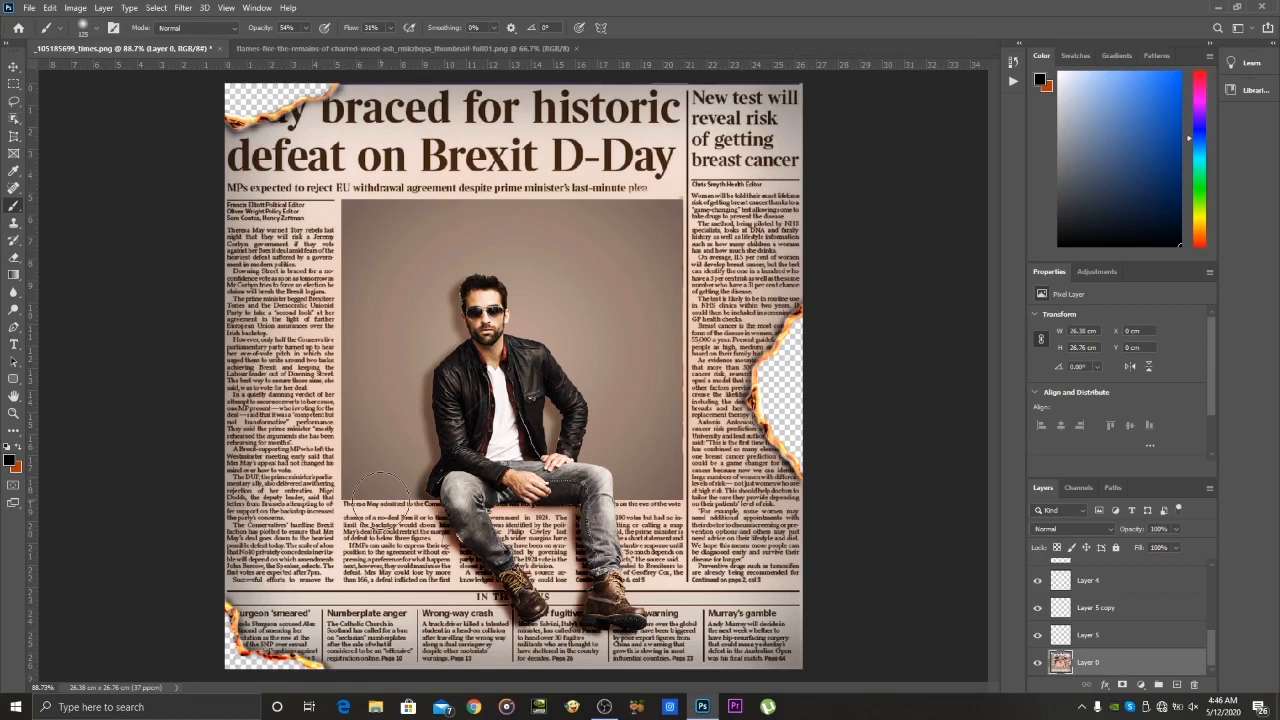
pyautogui.press('[')
pyautogui.press('[')
pyautogui.press('[')
pyautogui.press('[')
pyautogui.press('[')
pyautogui.press('[')
pyautogui.press('[')
pyautogui.press('[')
pyautogui.moveTo(343, 209)
pyautogui.mouseDown()
pyautogui.moveTo(320, 421)
pyautogui.moveTo(336, 495)
pyautogui.moveTo(684, 505)
pyautogui.moveTo(664, 198)
pyautogui.moveTo(488, 198)
pyautogui.moveTo(342, 248)
pyautogui.mouseUp()
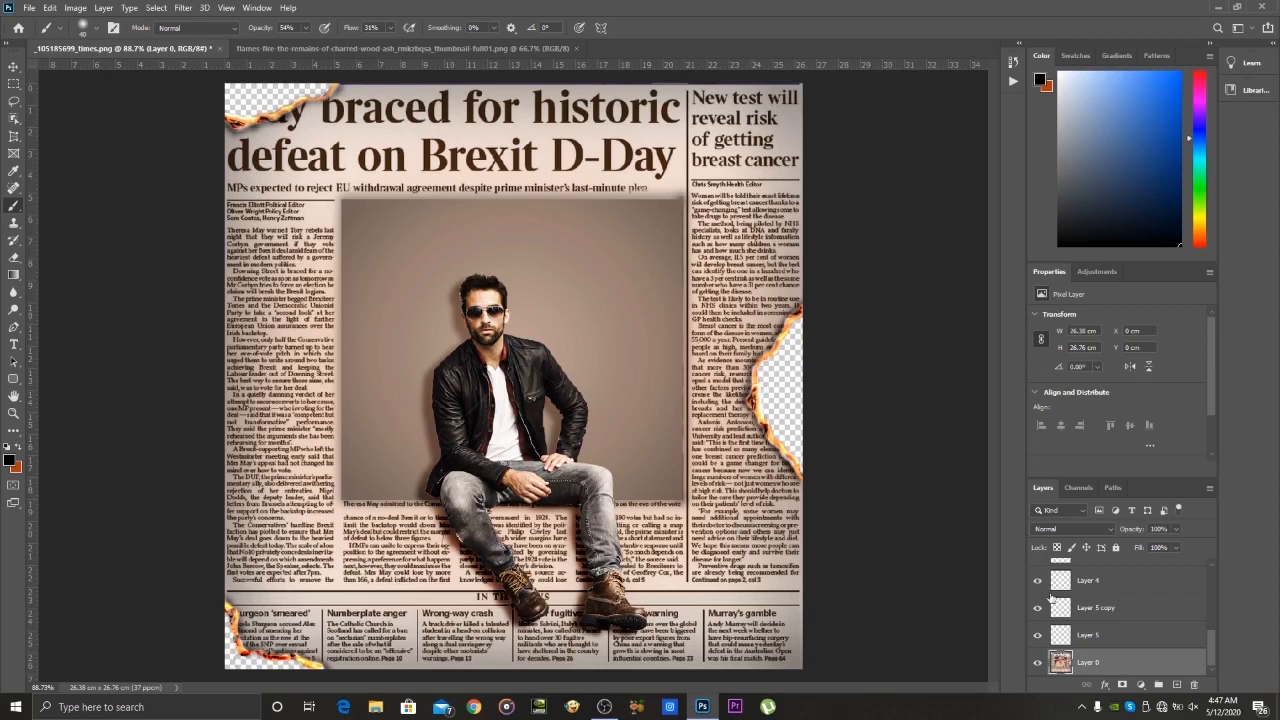
# Create a new layer at the bottom of the stack, below Layer 0, and hide Layer 0
pyautogui.moveTo(1211, 645); pyautogui.dragTo(1207, 586)
pyautogui.click(1131, 578)
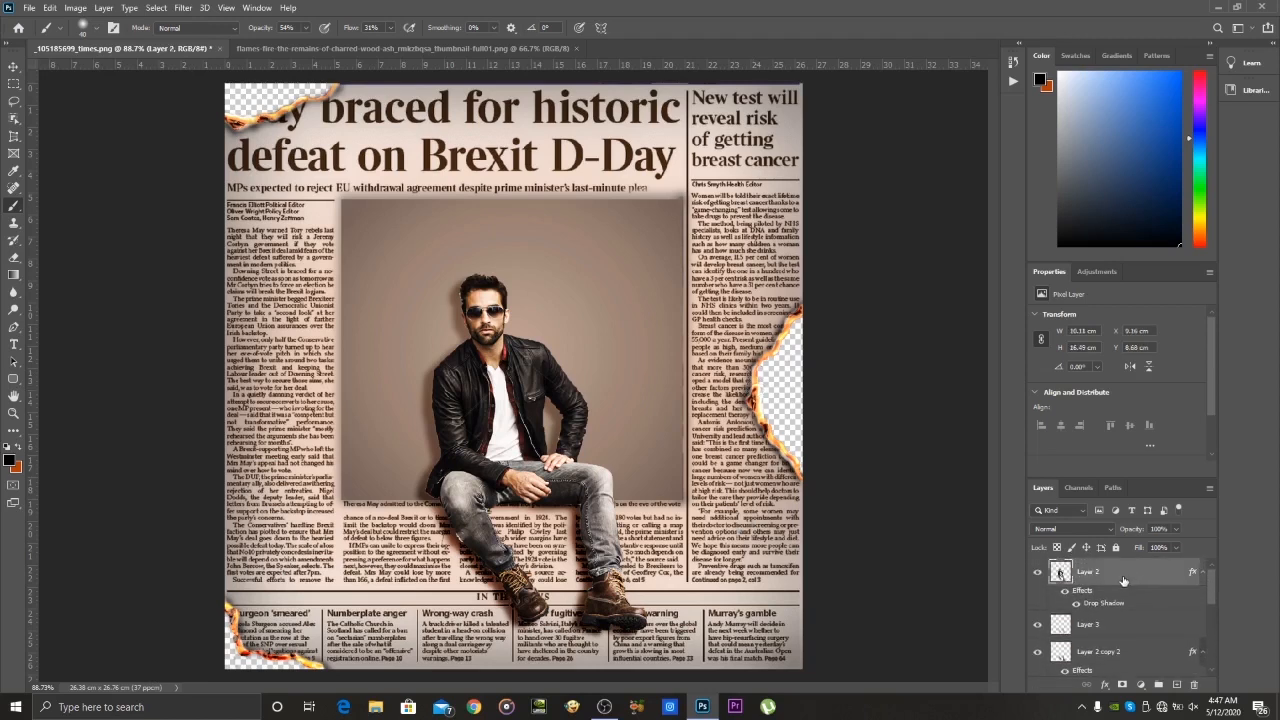
pyautogui.press('e')
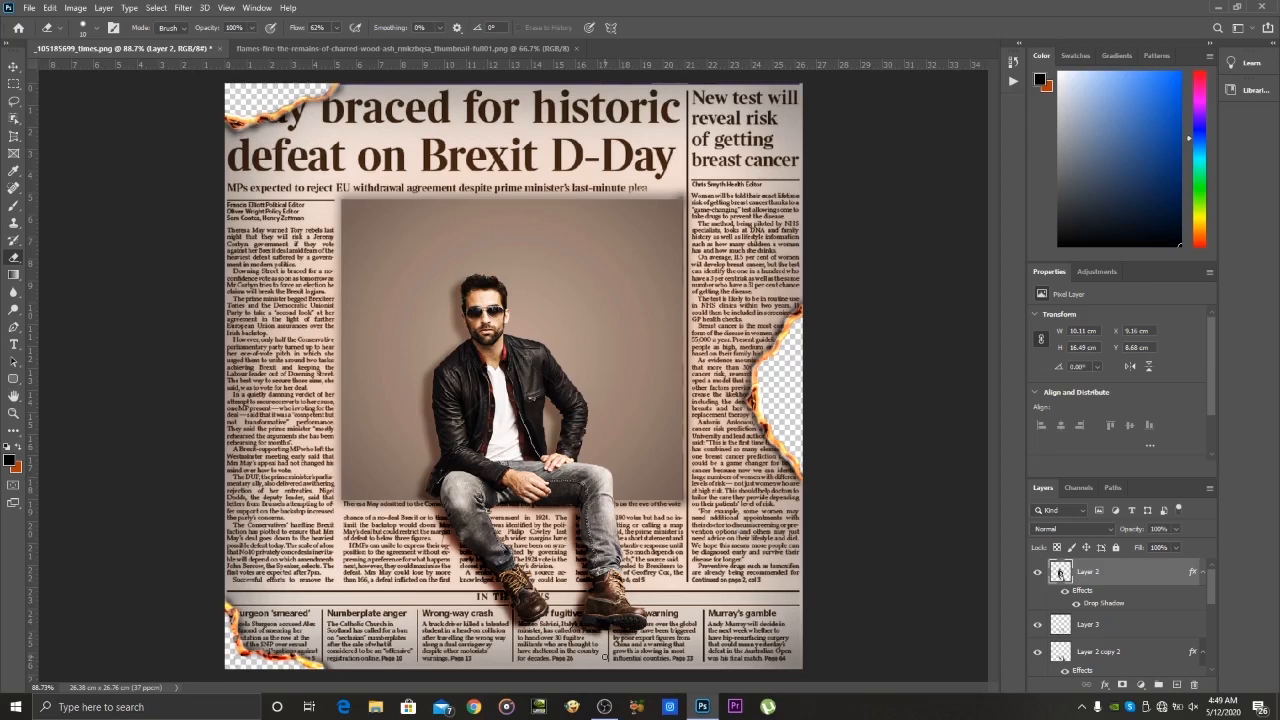
pyautogui.moveTo(1211, 588); pyautogui.dragTo(1216, 678)
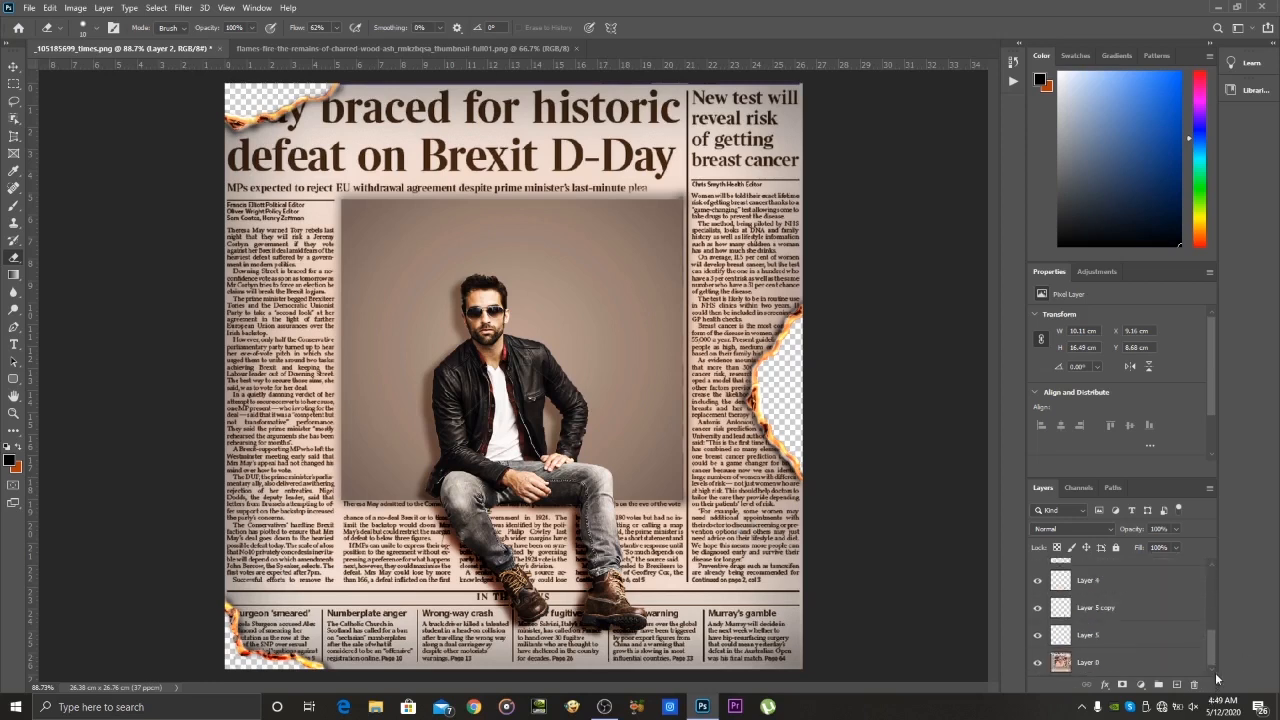
pyautogui.click(1177, 685)
pyautogui.moveTo(1139, 571); pyautogui.dragTo(1100, 668)
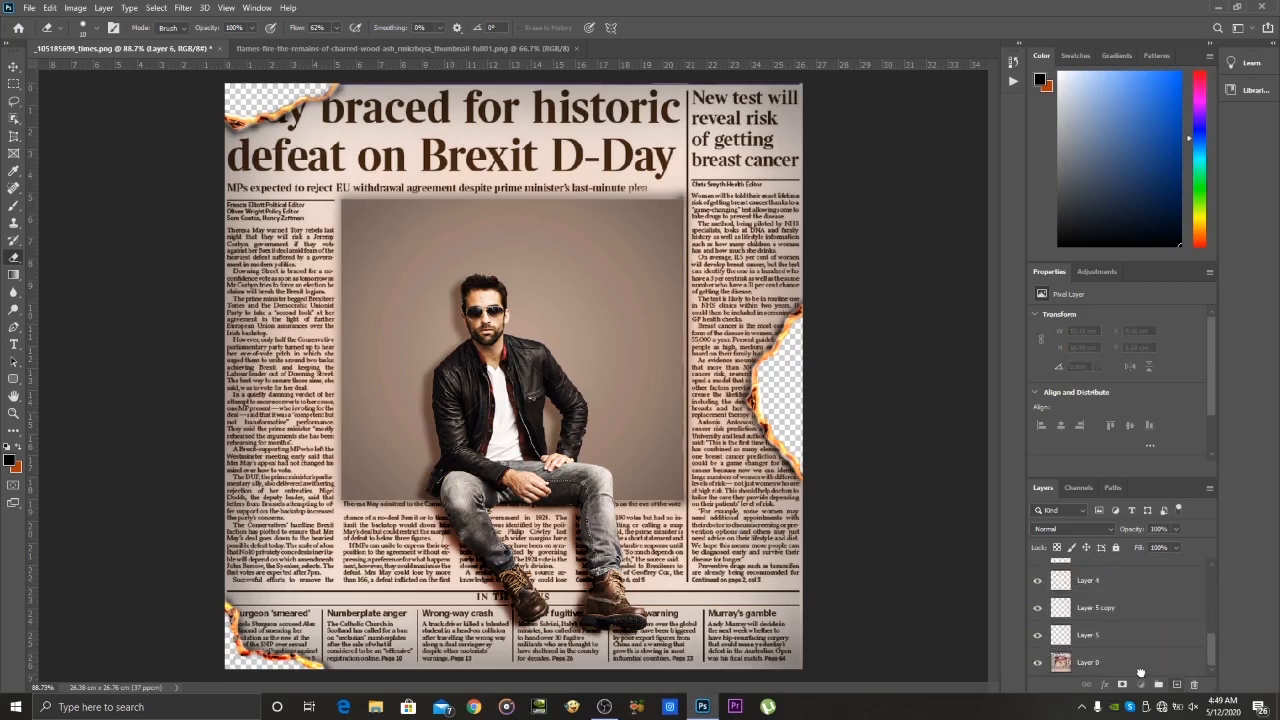
pyautogui.click(1038, 636)
pyautogui.click(1038, 636)
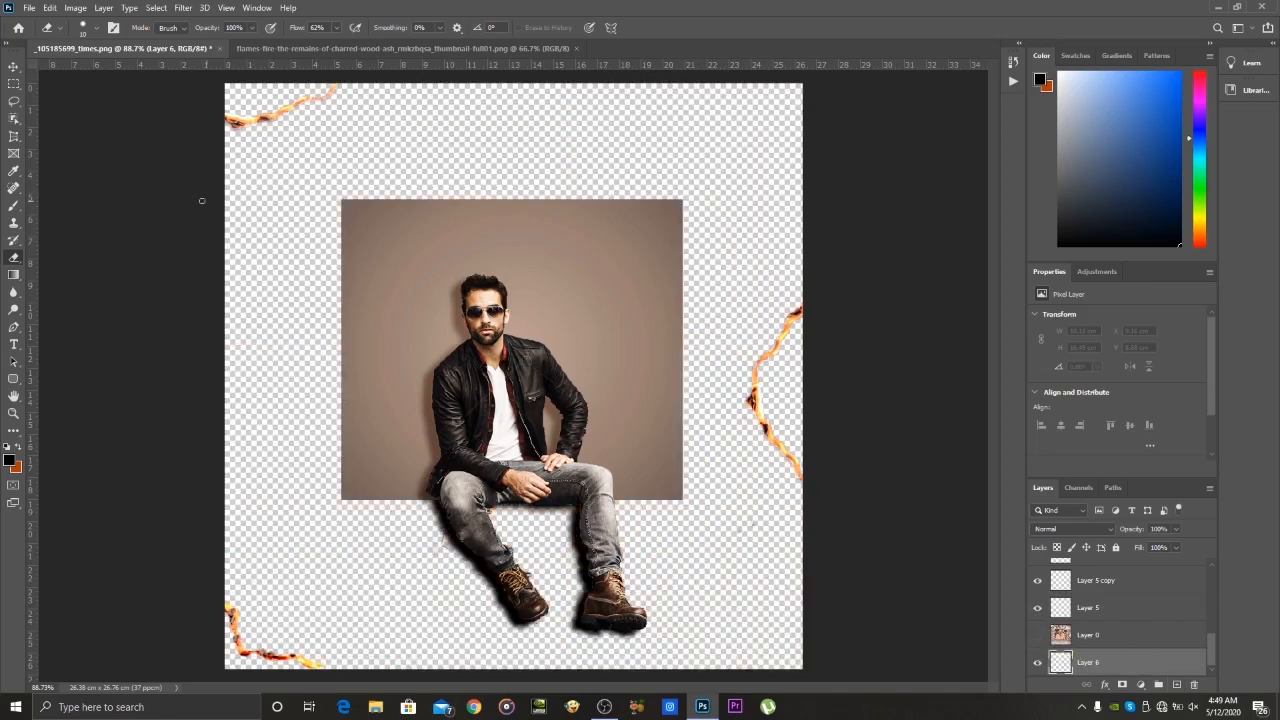
# Choose a dark grey foreground colour and brush it softly behind the top-left burnt corner on Layer 6
pyautogui.click(11, 461)
pyautogui.click(766, 156)
pyautogui.click(13, 205)
pyautogui.moveTo(273, 105)
pyautogui.mouseDown()
pyautogui.moveTo(184, 99)
pyautogui.moveTo(333, 96)
pyautogui.mouseUp()
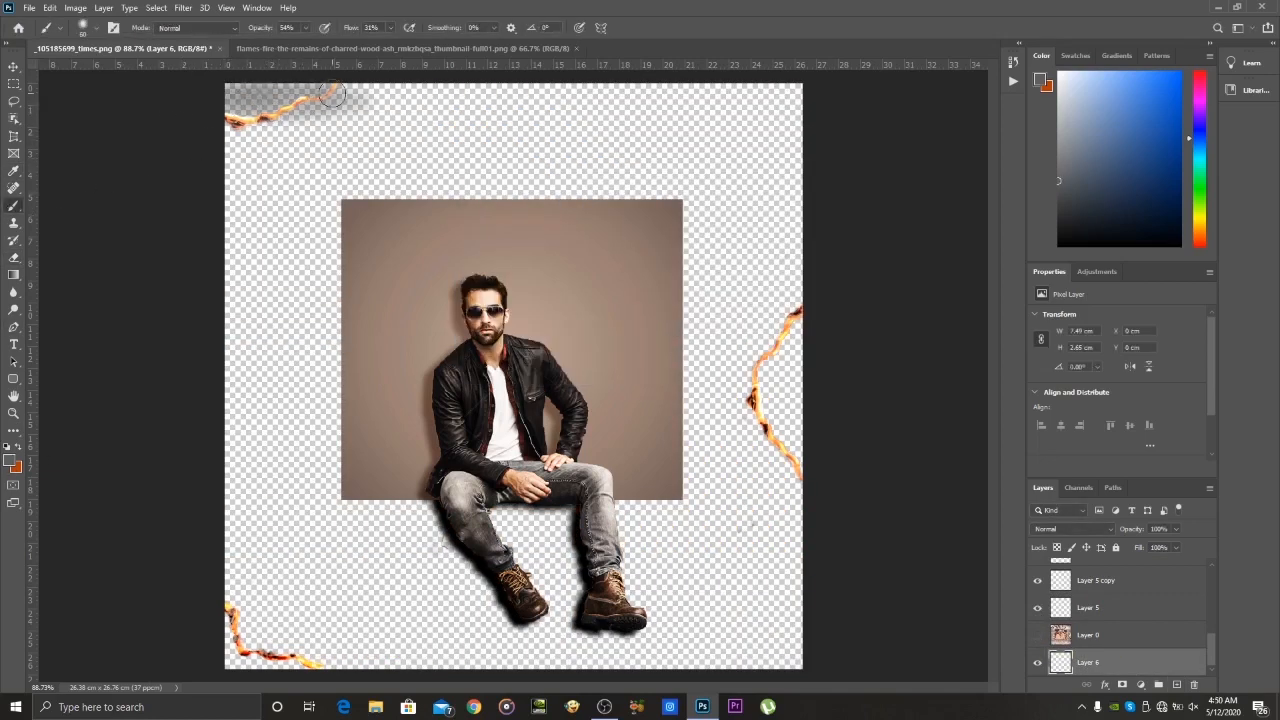
# Set the brush opacity and flow to 100%, paint solid grey behind all three burnt openings, and show Layer 0 again
pyautogui.click(306, 28)
pyautogui.moveTo(306, 43); pyautogui.dragTo(350, 44)
pyautogui.click(390, 28)
pyautogui.moveTo(390, 43); pyautogui.dragTo(446, 44)
pyautogui.moveTo(259, 107); pyautogui.dragTo(238, 122)
pyautogui.moveTo(764, 364)
pyautogui.mouseDown()
pyautogui.moveTo(796, 336)
pyautogui.moveTo(761, 439)
pyautogui.moveTo(808, 299)
pyautogui.moveTo(781, 479)
pyautogui.mouseUp()
pyautogui.moveTo(296, 668)
pyautogui.mouseDown()
pyautogui.moveTo(226, 605)
pyautogui.moveTo(245, 640)
pyautogui.moveTo(278, 656)
pyautogui.mouseUp()
pyautogui.click(1037, 635)
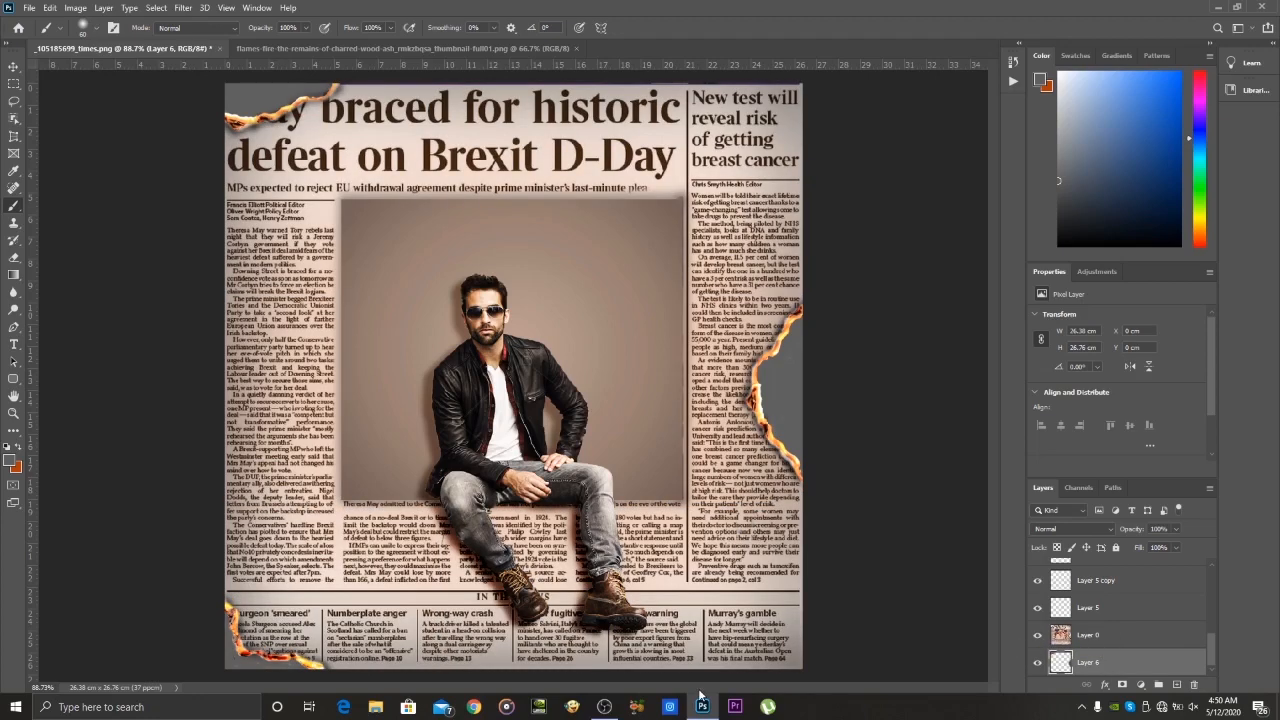
# Change the foreground colour to black and paint over the grey behind the three burnt openings on Layer 6
pyautogui.click(1038, 665)
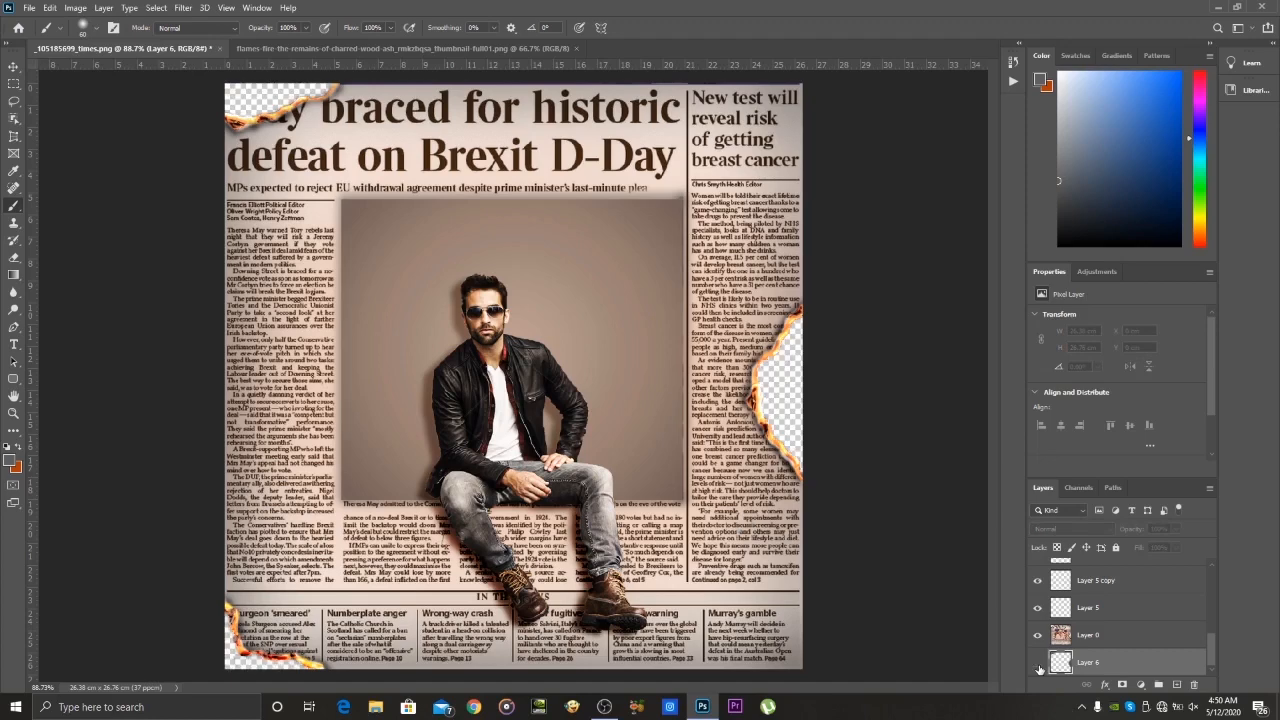
pyautogui.click(1039, 670)
pyautogui.click(9, 461)
pyautogui.click(634, 328)
pyautogui.click(766, 155)
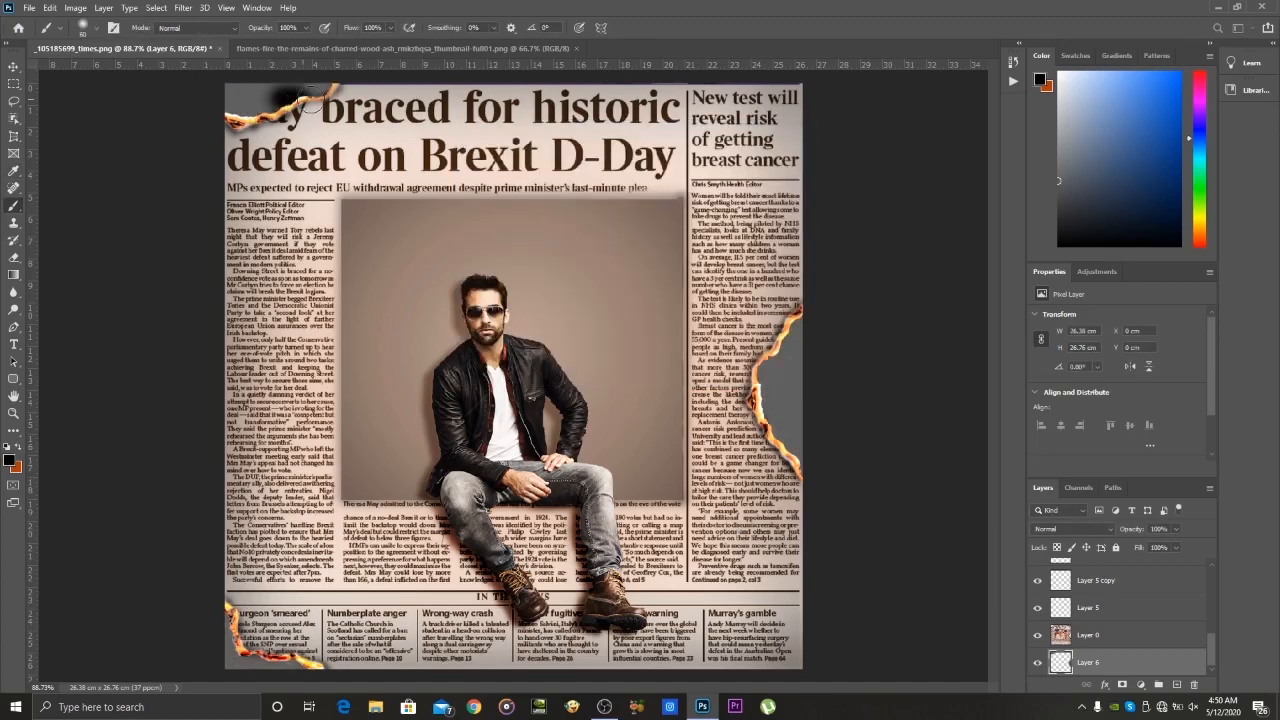
pyautogui.moveTo(318, 90); pyautogui.dragTo(185, 130)
pyautogui.moveTo(790, 325)
pyautogui.mouseDown()
pyautogui.moveTo(772, 470)
pyautogui.moveTo(797, 373)
pyautogui.mouseUp()
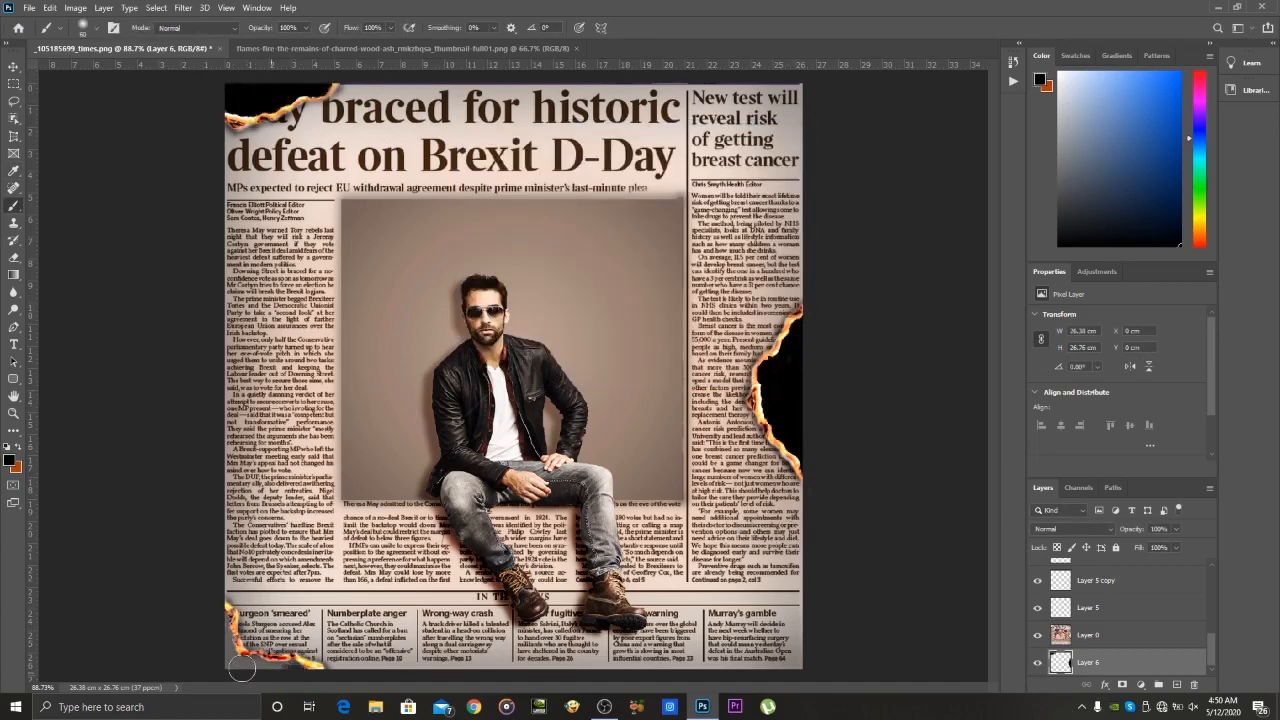
pyautogui.moveTo(290, 662); pyautogui.dragTo(242, 662)
pyautogui.click(1064, 630)
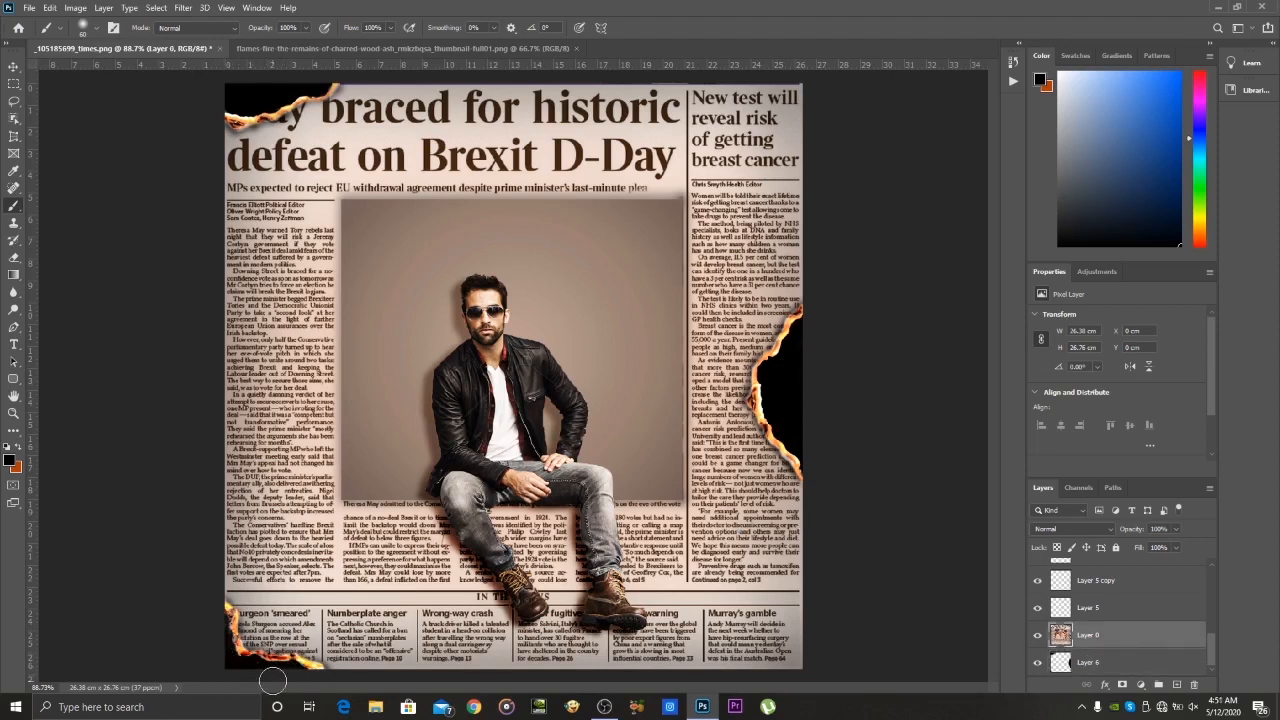
pyautogui.keyDown('ctrl'); pyautogui.click(237, 661); pyautogui.keyUp('ctrl')
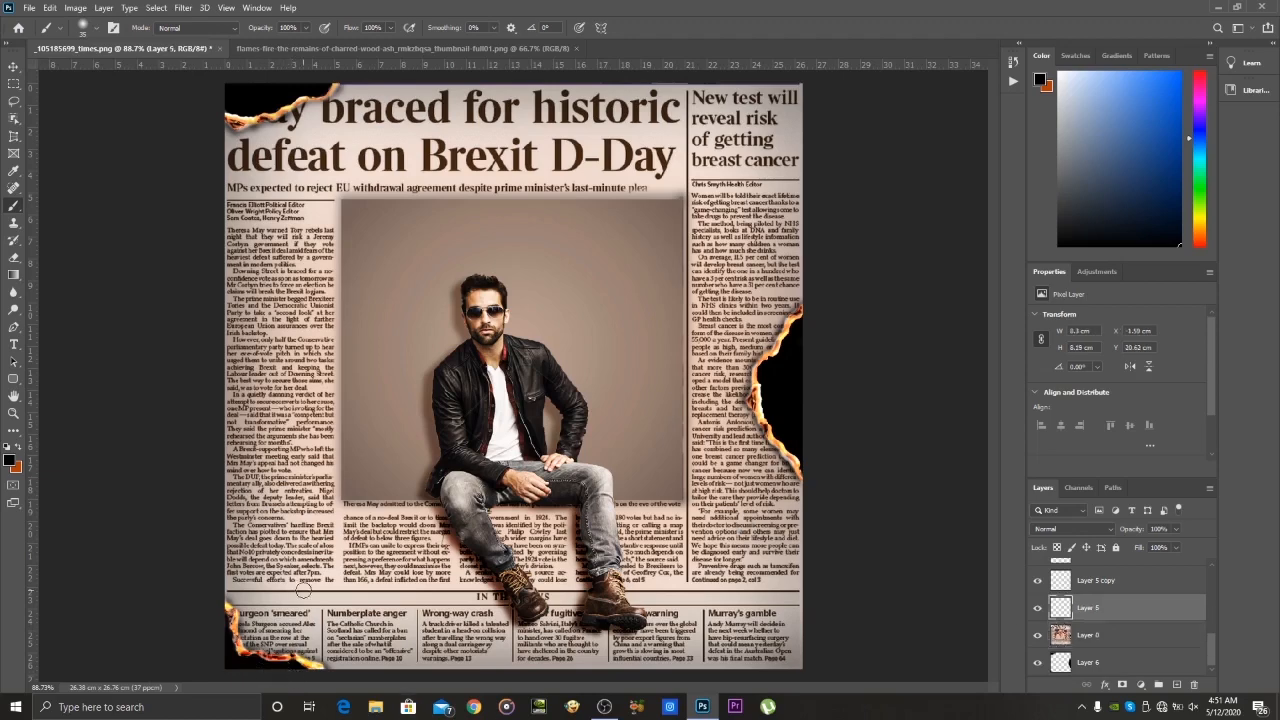
pyautogui.click(1037, 635)
pyautogui.click(1037, 635)
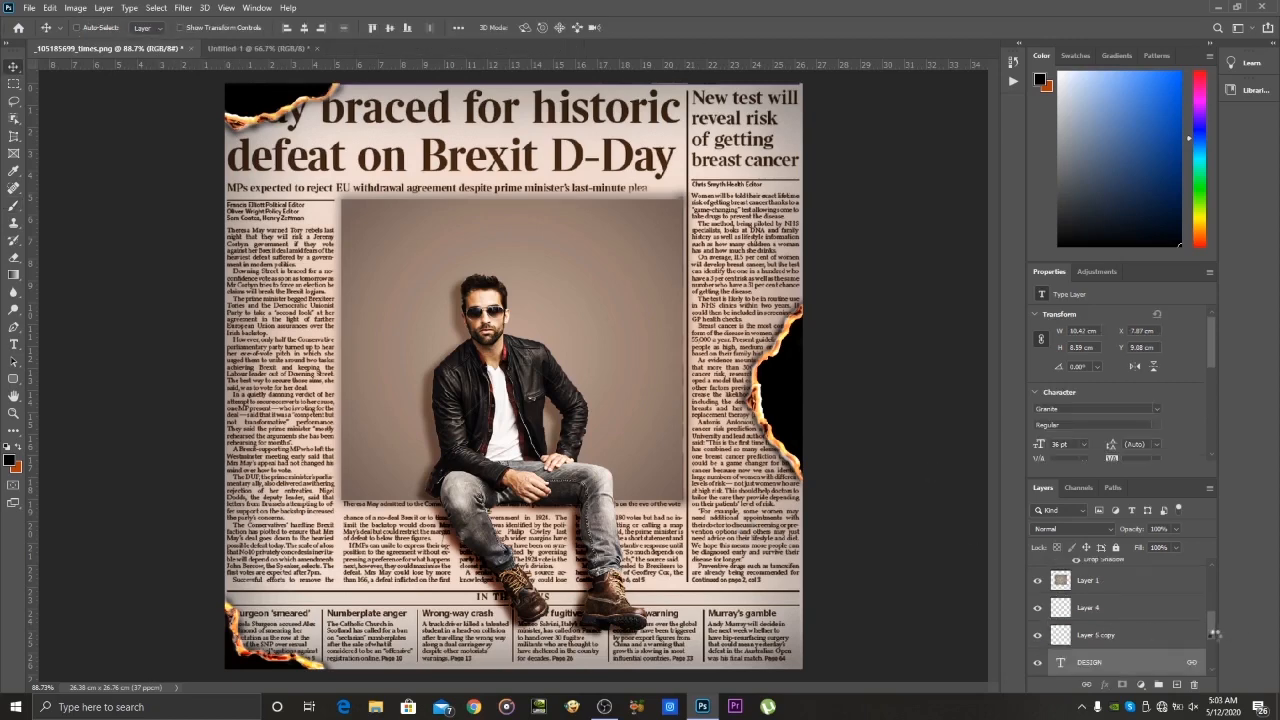
# Move the linked DESIGN and WF text layers up the stack to directly above Layer 1, keeping Layer 1 visible
pyautogui.moveTo(1213, 665)
pyautogui.mouseDown()
pyautogui.moveTo(1210, 621)
pyautogui.moveTo(1212, 661)
pyautogui.mouseUp()
pyautogui.click(1037, 586)
pyautogui.moveTo(1095, 582); pyautogui.dragTo(1095, 650)
pyautogui.moveTo(1150, 614); pyautogui.dragTo(1150, 573)
pyautogui.moveTo(1214, 655); pyautogui.dragTo(1206, 635)
pyautogui.moveTo(1155, 661); pyautogui.dragTo(1142, 608)
pyautogui.moveTo(1214, 640)
pyautogui.mouseDown()
pyautogui.moveTo(1212, 620)
pyautogui.moveTo(1212, 631)
pyautogui.mouseUp()
pyautogui.moveTo(1168, 656); pyautogui.dragTo(1168, 581)
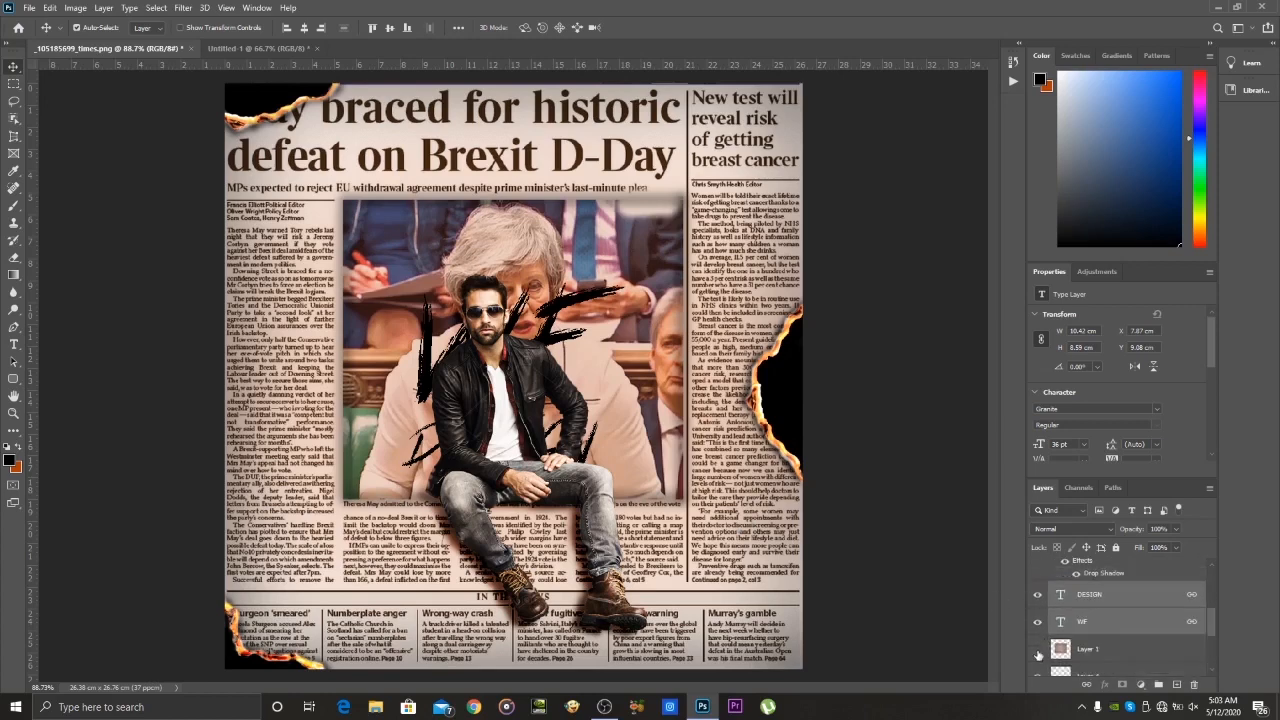
pyautogui.click(1037, 652)
# Scale the WF and DESIGN text to 19.43% in the central photo's upper-right corner and reduce its fill opacity
pyautogui.moveTo(552, 336); pyautogui.dragTo(592, 271)
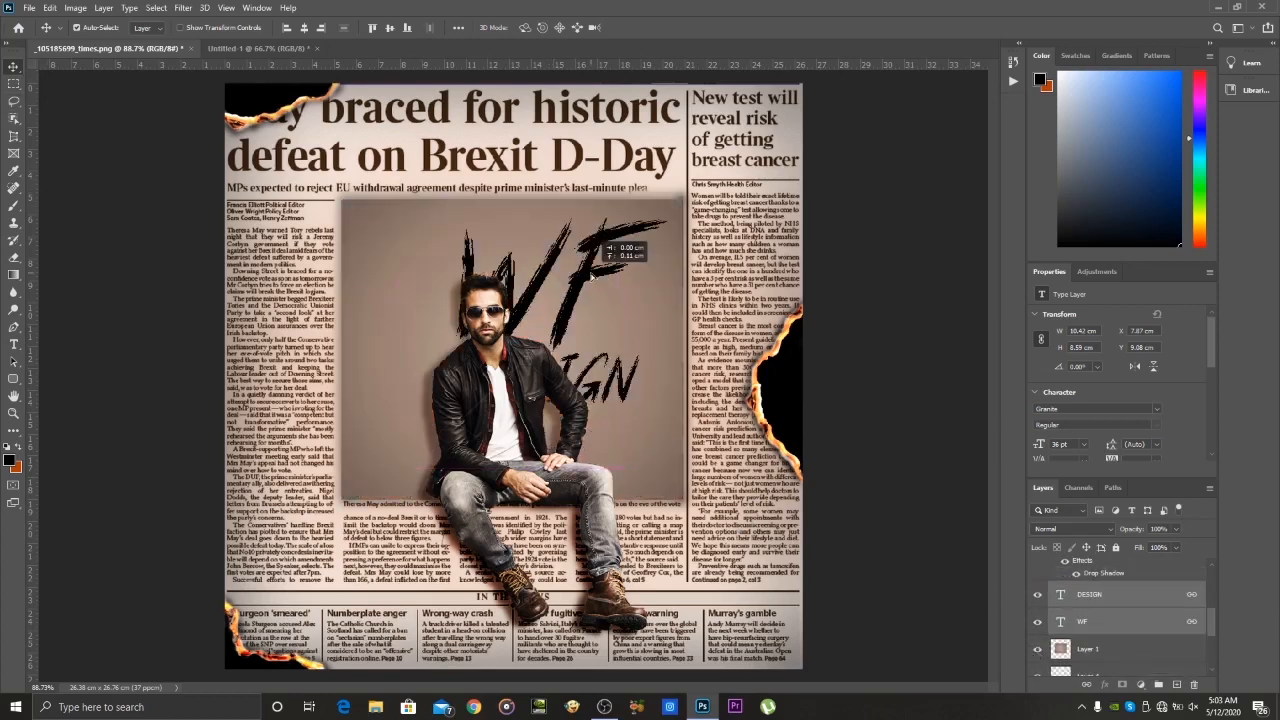
pyautogui.click(13, 138)
pyautogui.rightClick(568, 304)
pyautogui.click(614, 421)
pyautogui.moveTo(439, 404); pyautogui.dragTo(623, 255)
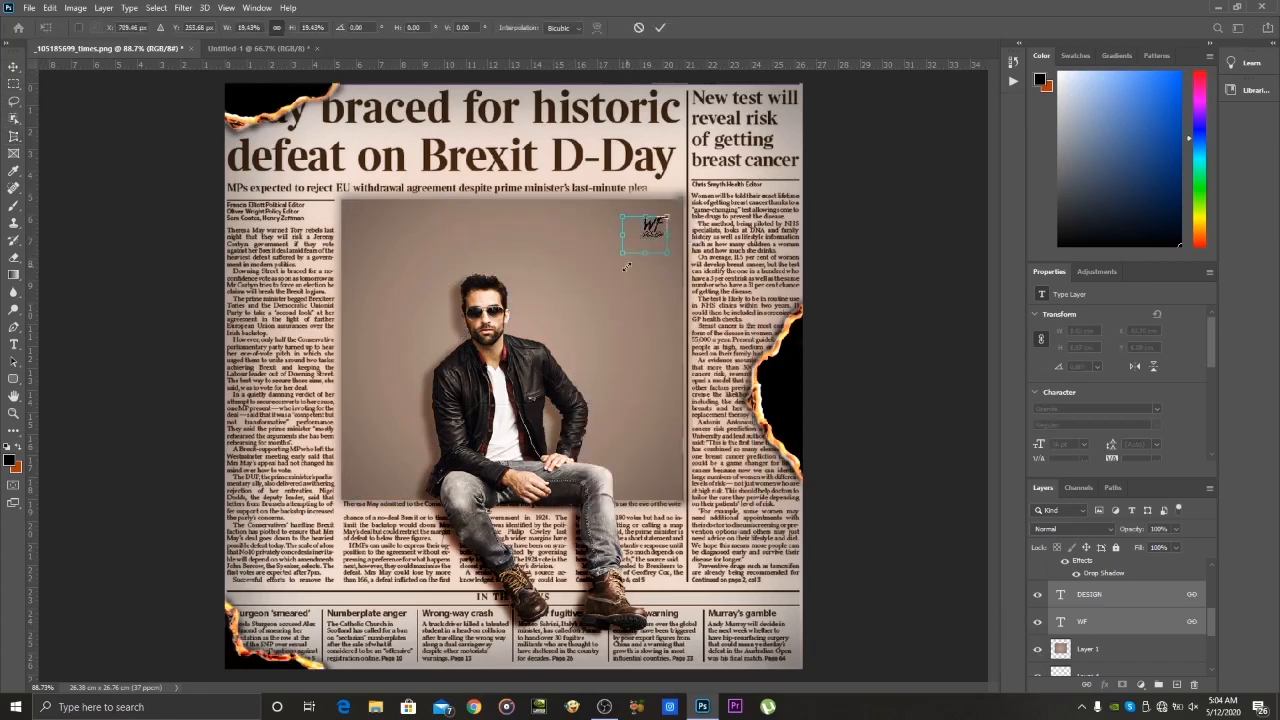
pyautogui.press('Return')
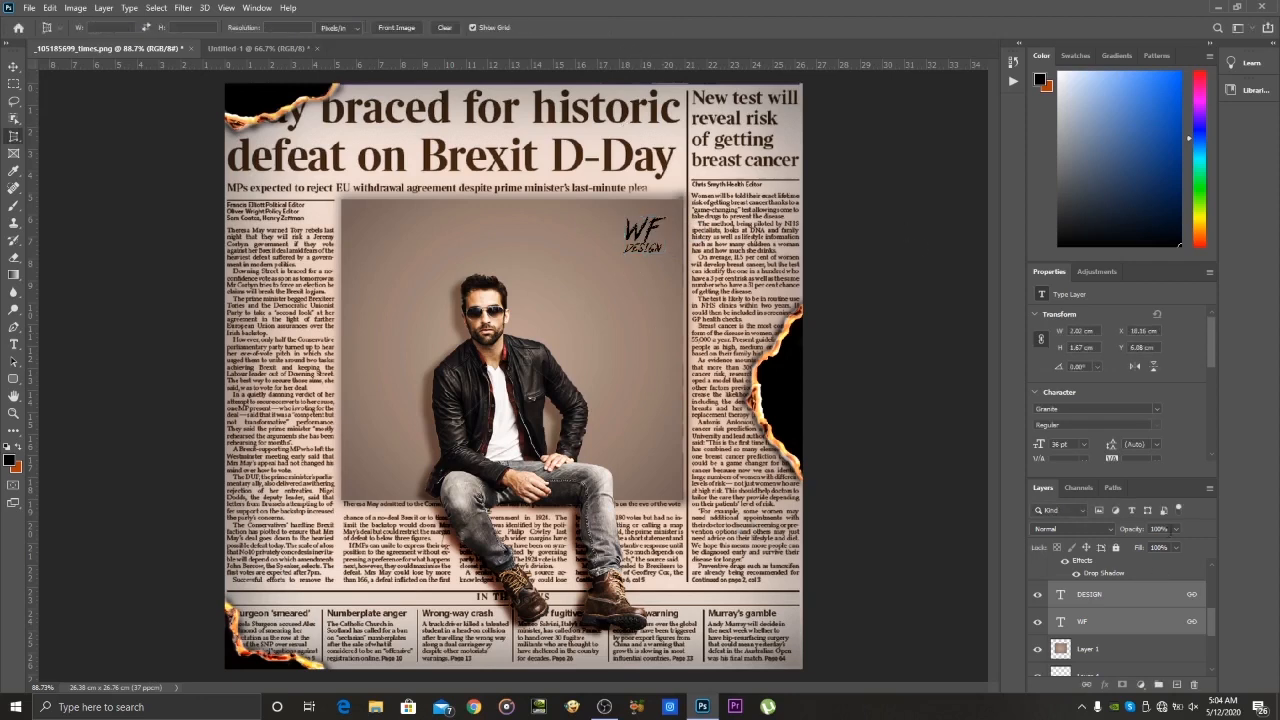
pyautogui.click(1147, 545)
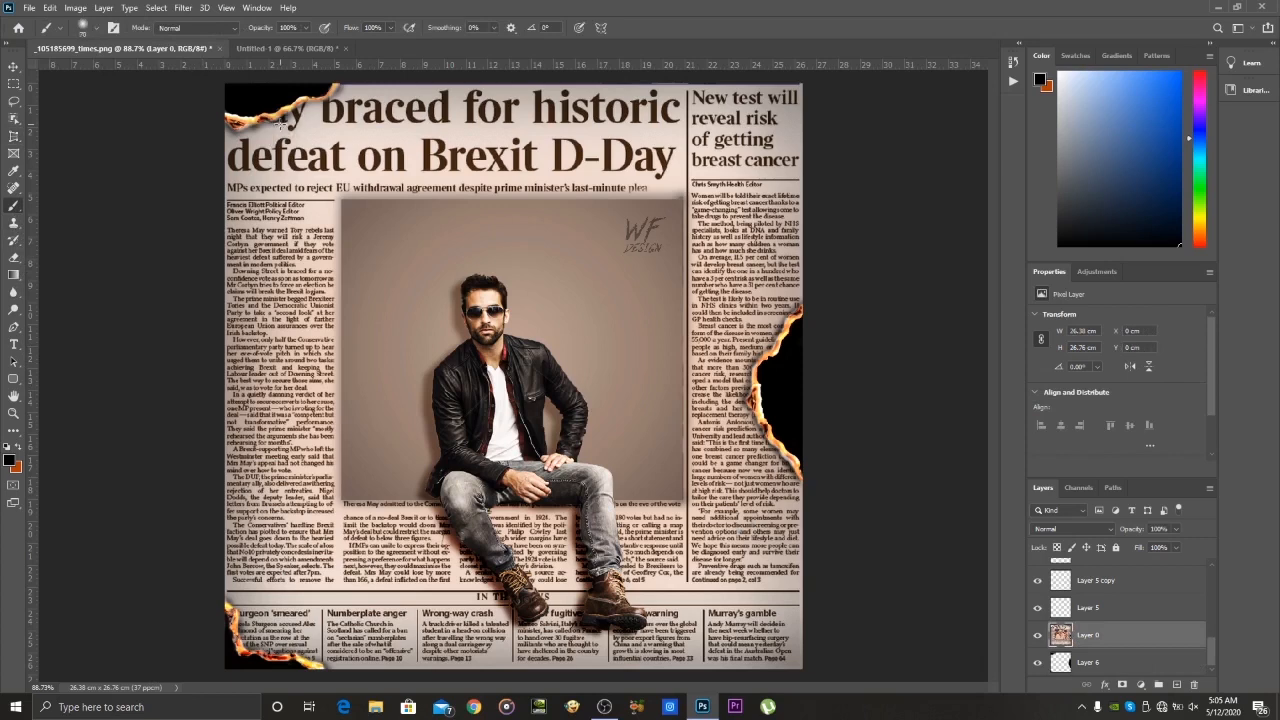
# Brush black charring at 54% opacity on Layer 0 along the top-left, bottom-left and right-hand burnt edges
pyautogui.moveTo(332, 95); pyautogui.dragTo(335, 89)
pyautogui.moveTo(307, 28); pyautogui.dragTo(278, 44)
pyautogui.moveTo(338, 91); pyautogui.dragTo(228, 132)
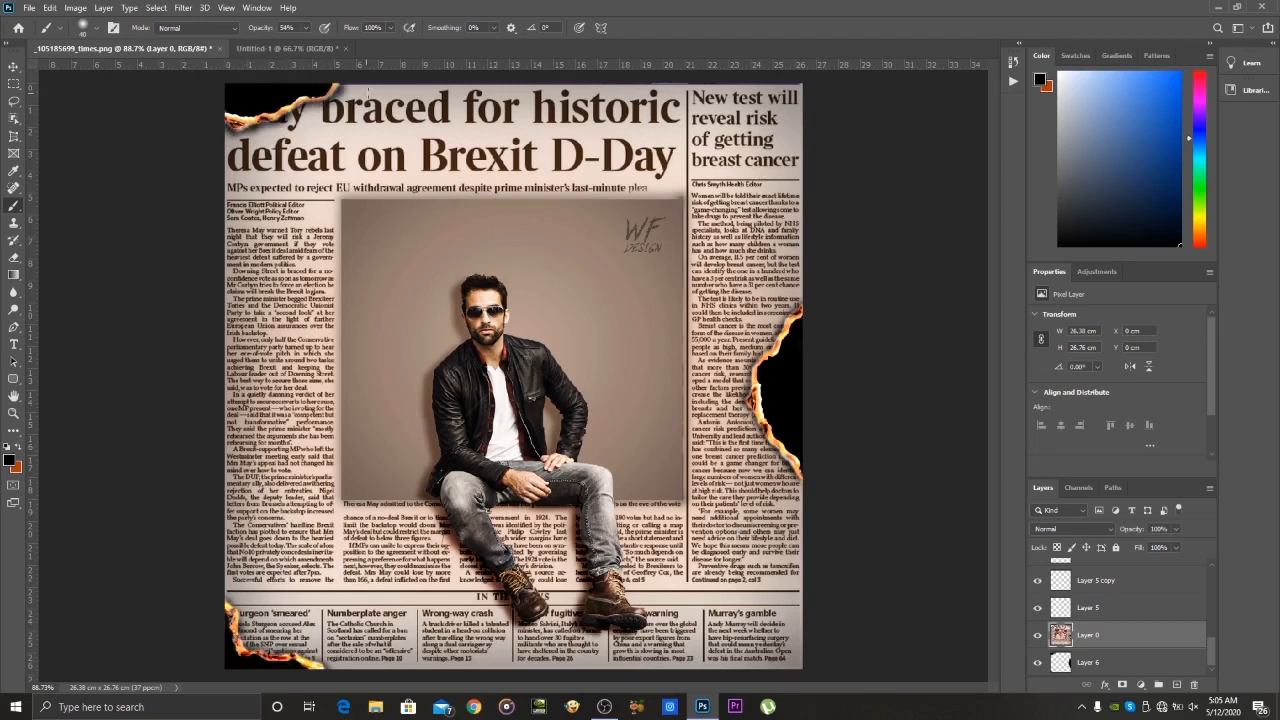
pyautogui.moveTo(232, 622)
pyautogui.mouseDown()
pyautogui.moveTo(287, 663)
pyautogui.moveTo(306, 660)
pyautogui.moveTo(244, 636)
pyautogui.moveTo(231, 602)
pyautogui.mouseUp()
pyautogui.moveTo(792, 472)
pyautogui.mouseDown()
pyautogui.moveTo(758, 425)
pyautogui.moveTo(752, 348)
pyautogui.moveTo(795, 295)
pyautogui.mouseUp()
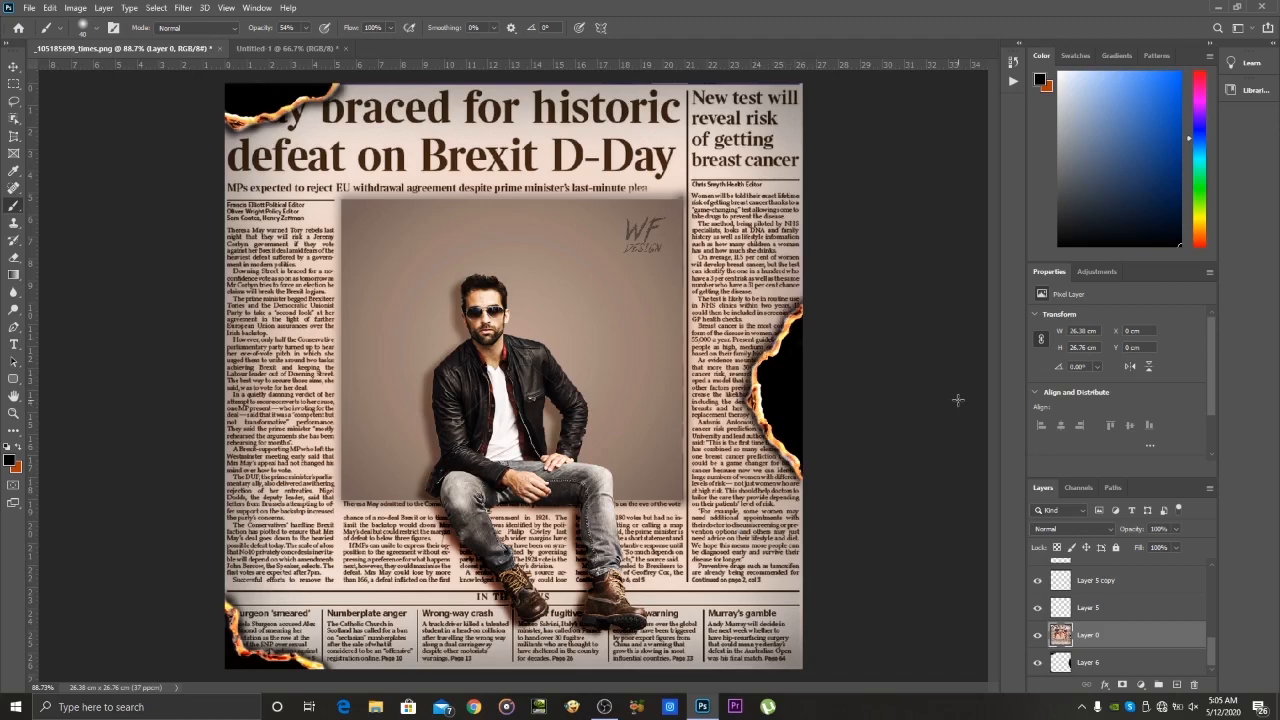
# Start saving the finished newspaper composition as a new file
pyautogui.click(28, 7)
pyautogui.click(285, 200)
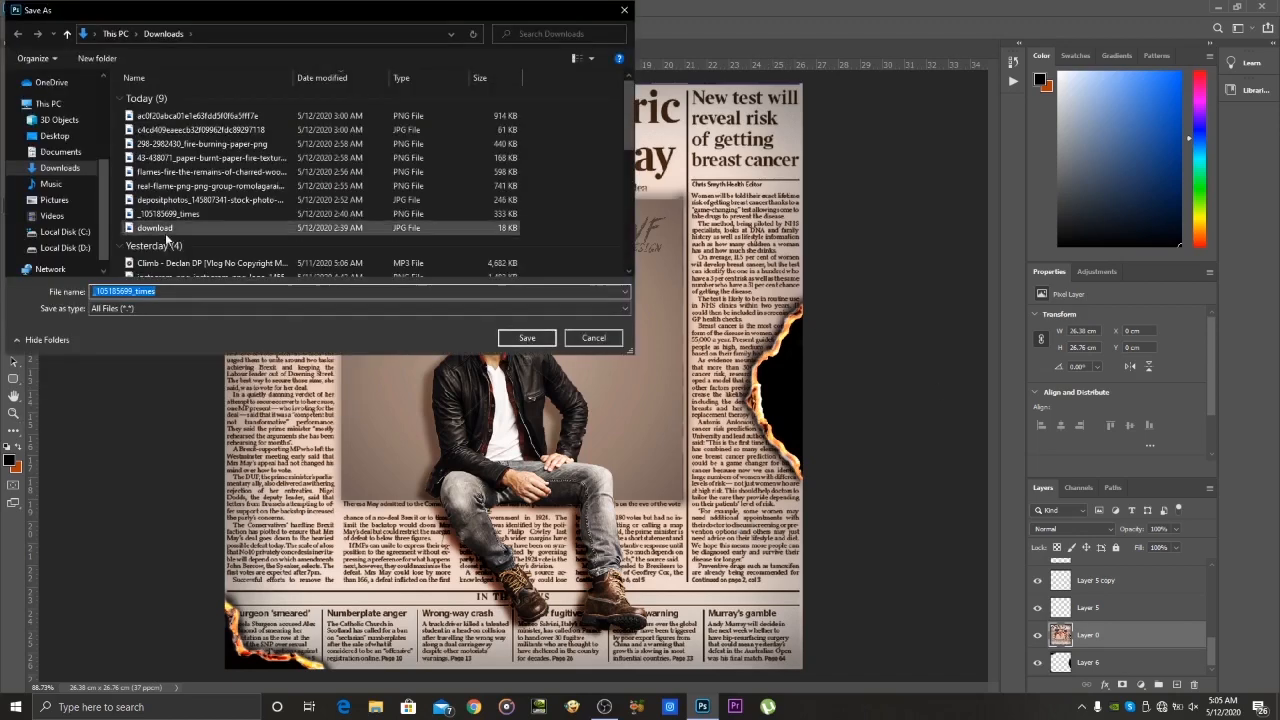